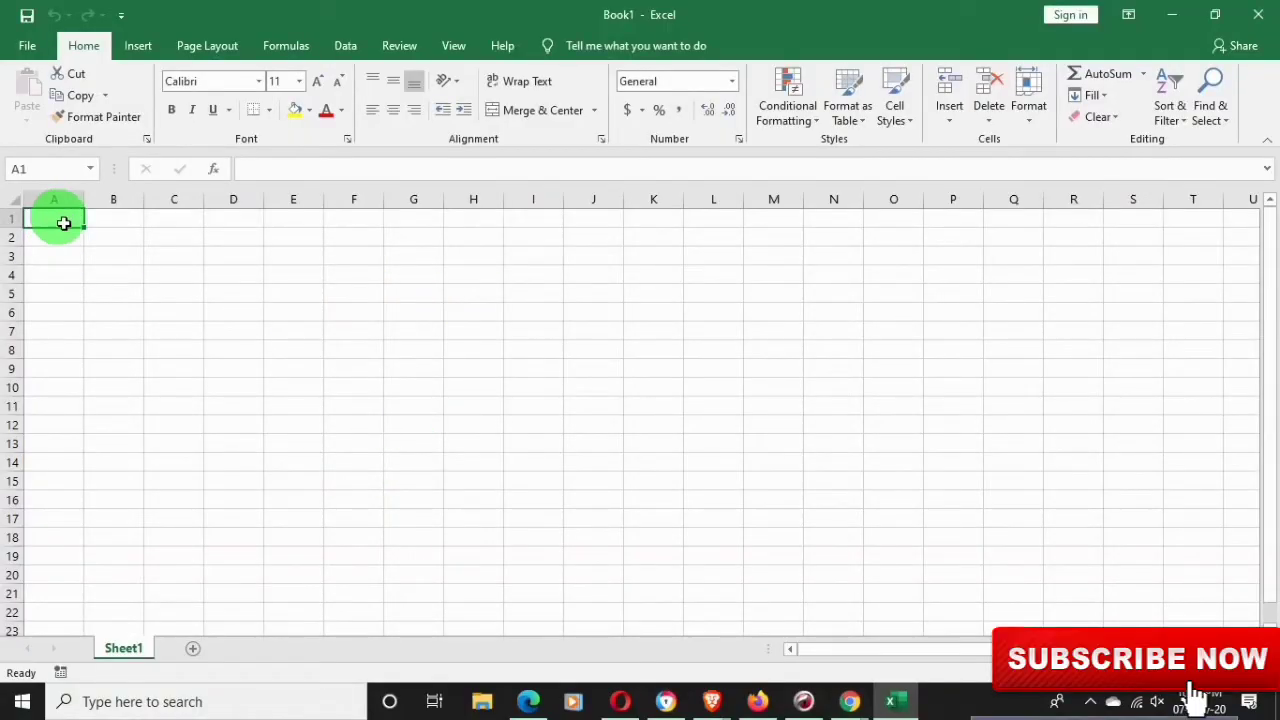
Type the headers Name, Father Name, Mother Name and Email into cells A1 through D1
{"action": "left_click", "coordinate": [63, 223]}
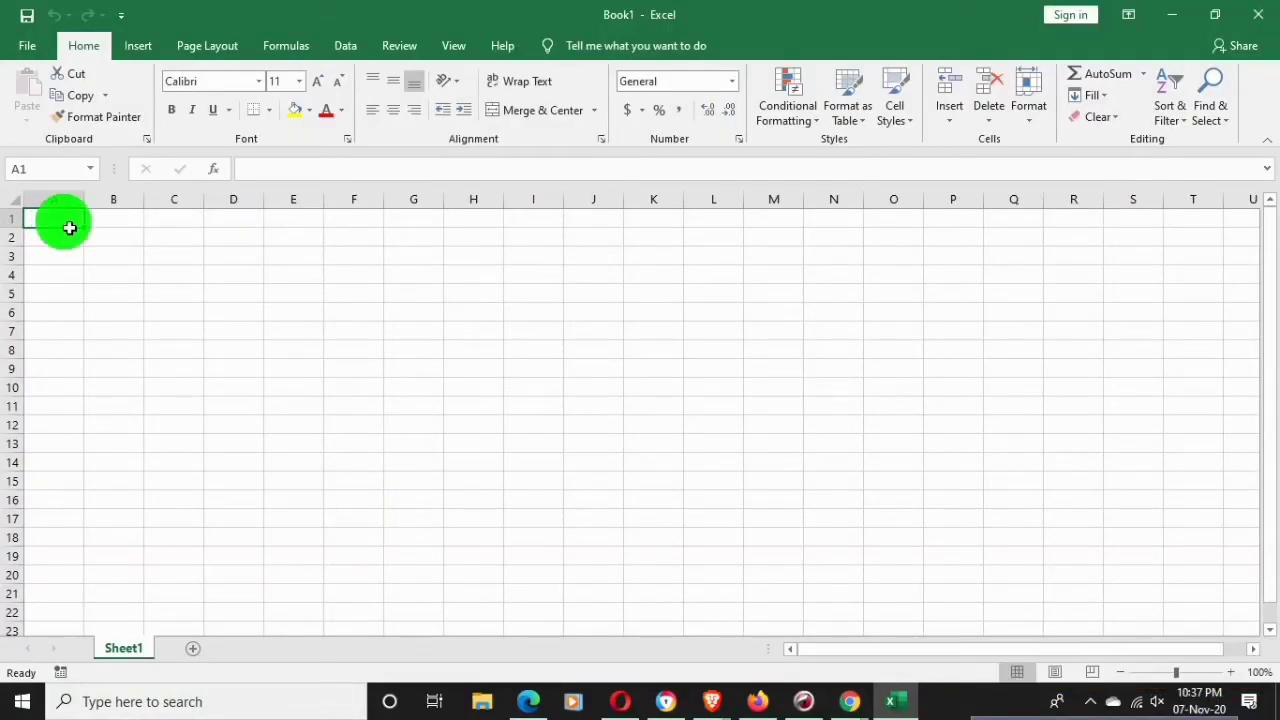
{"action": "type", "text": "Na"}
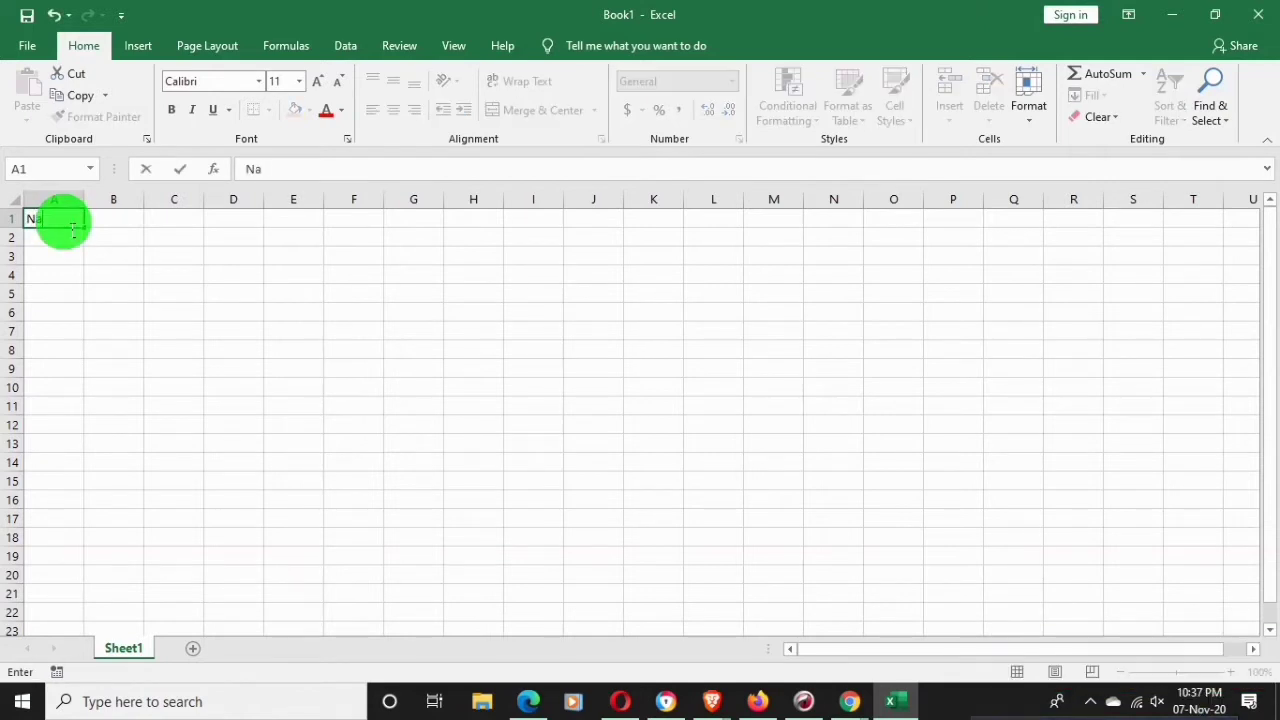
{"action": "type", "text": "me"}
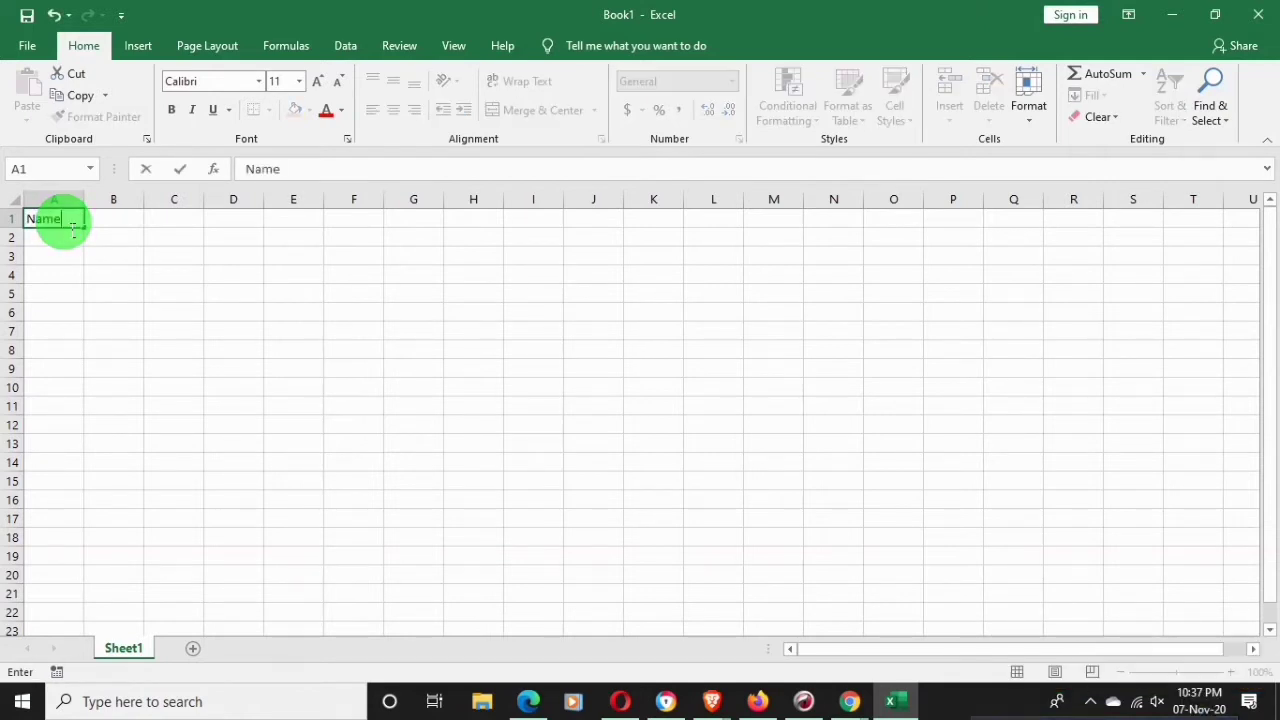
{"action": "key", "text": "Tab"}
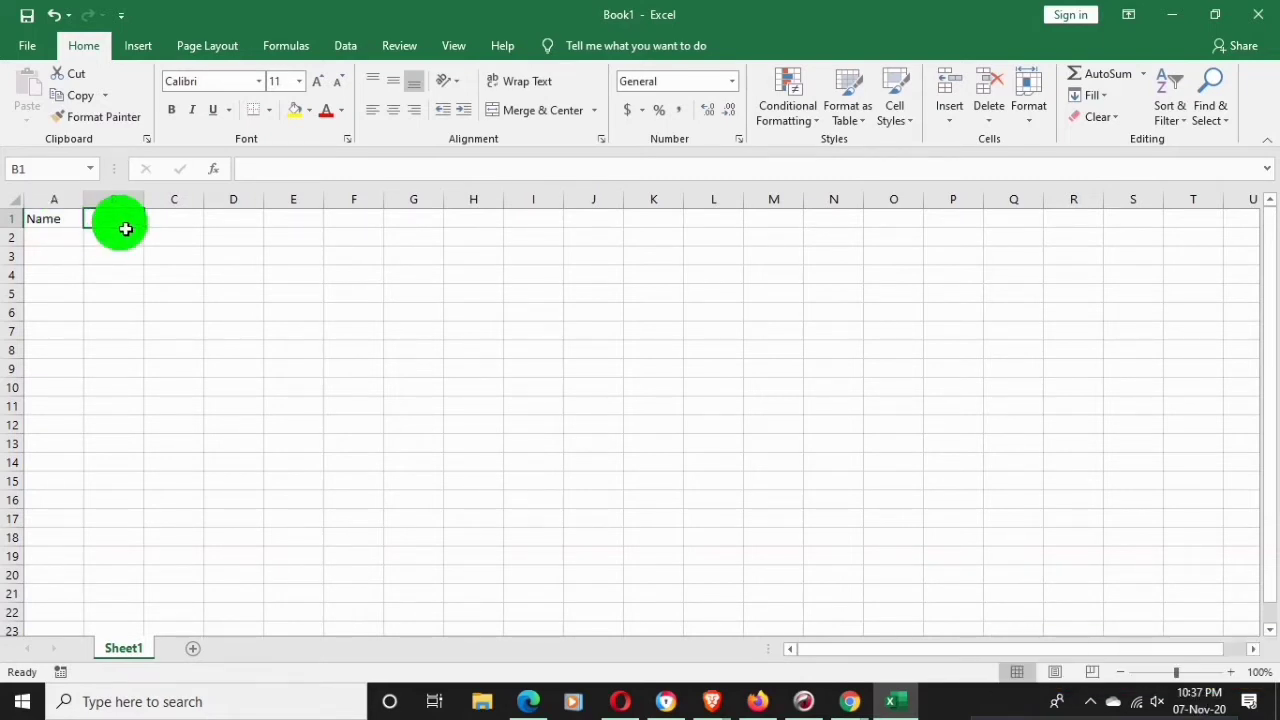
{"action": "type", "text": "Fa"}
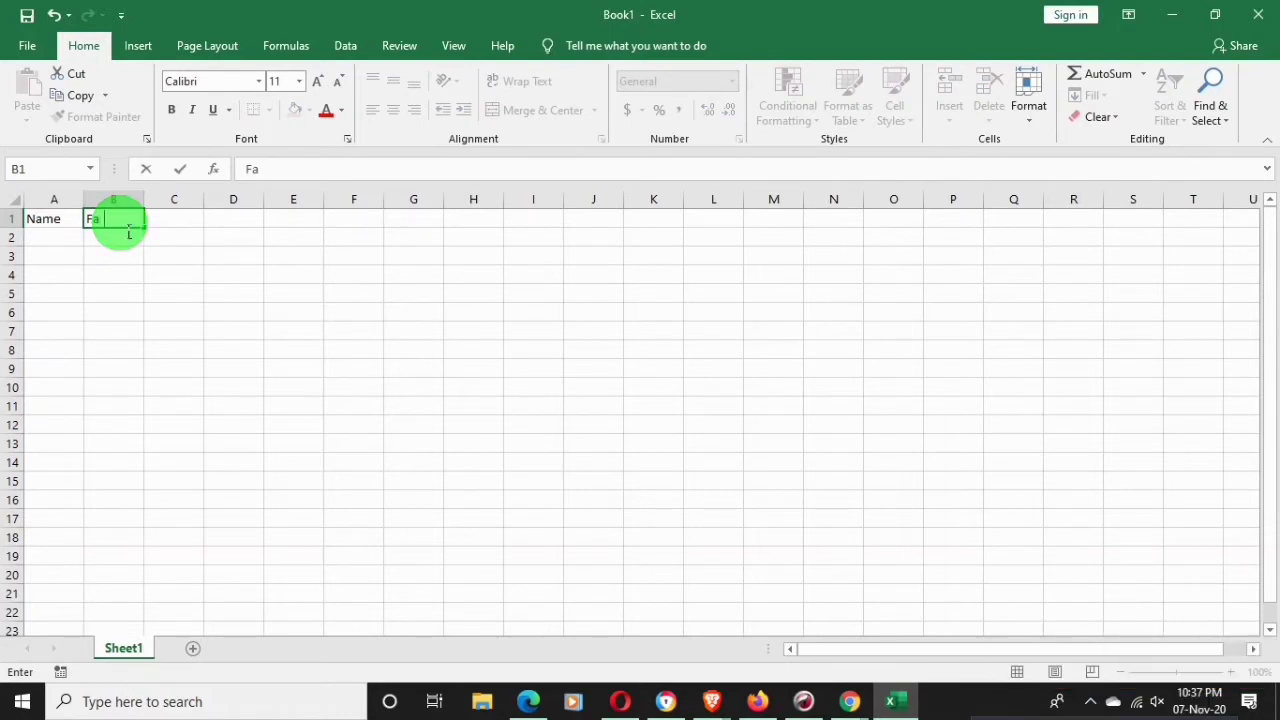
{"action": "type", "text": "ther"}
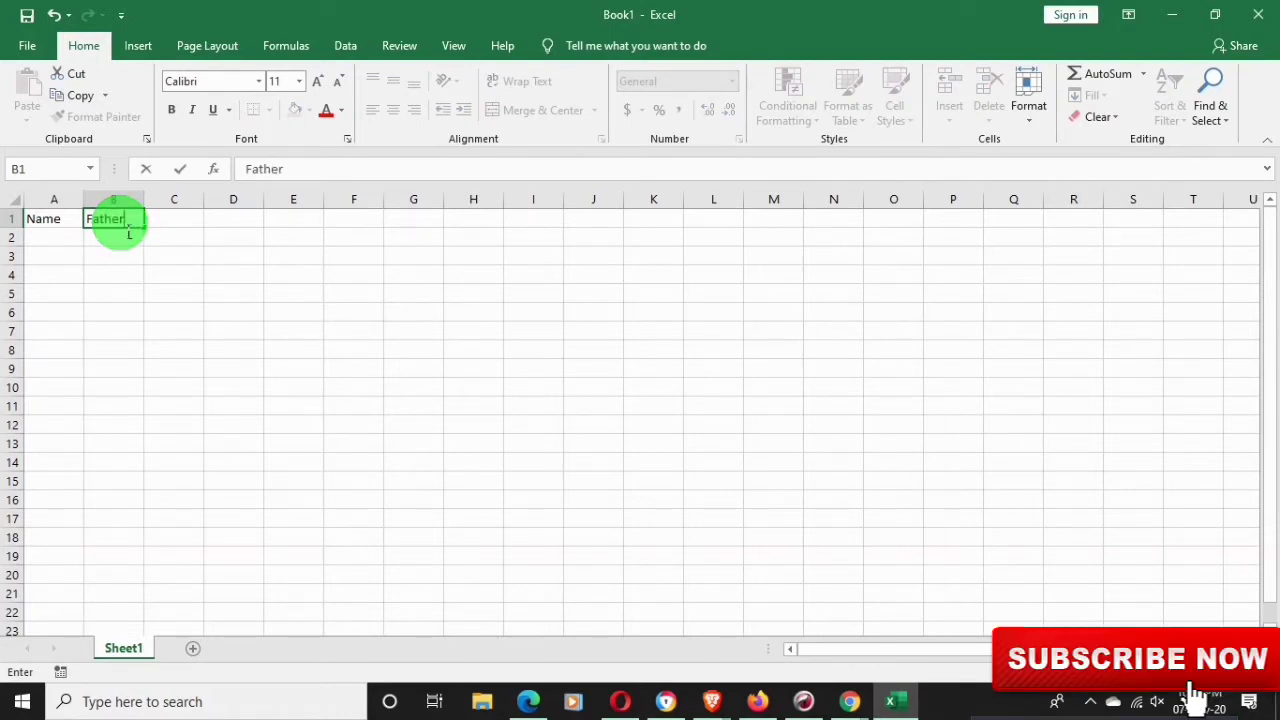
{"action": "type", "text": " Na"}
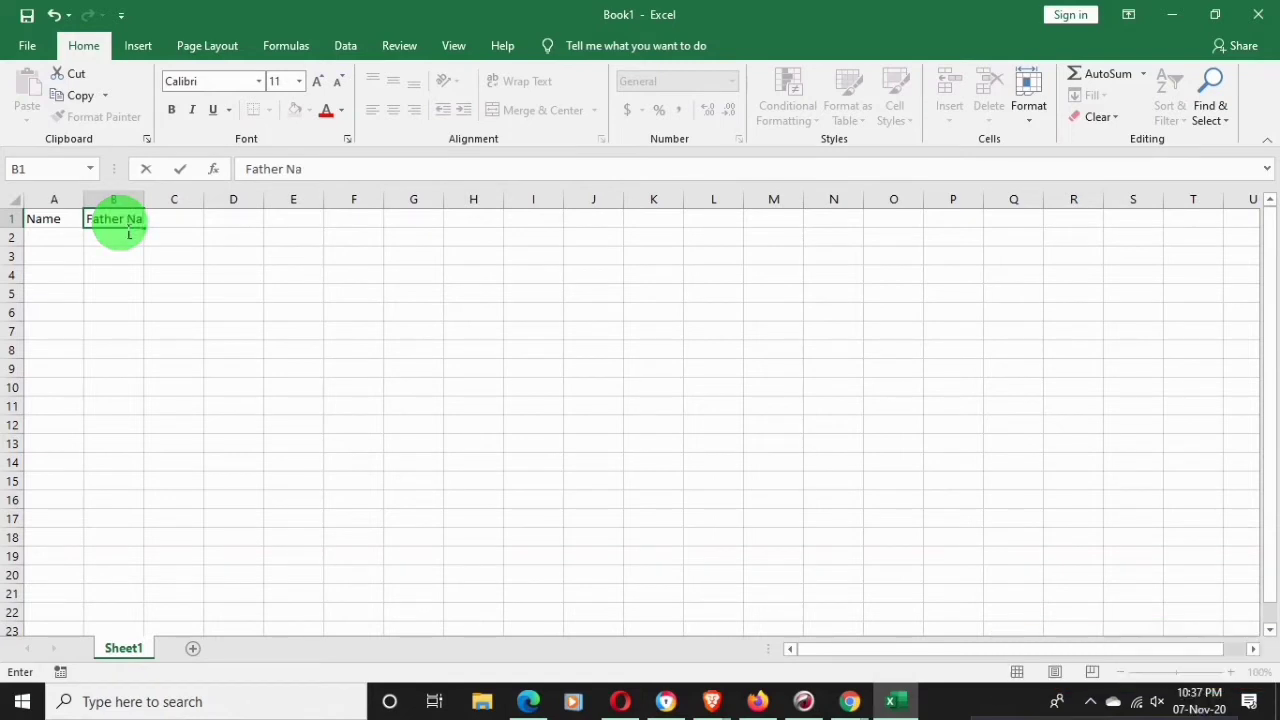
{"action": "type", "text": "me"}
{"action": "key", "text": "Tab"}
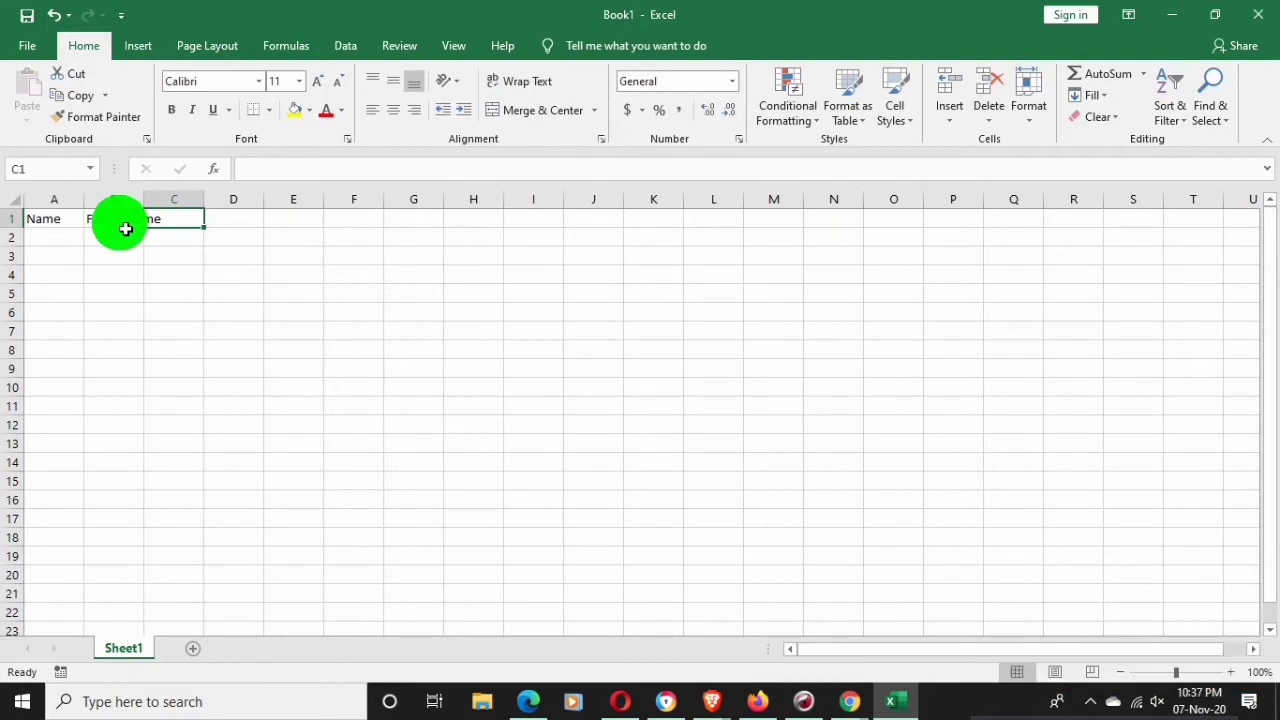
{"action": "type", "text": "Mot"}
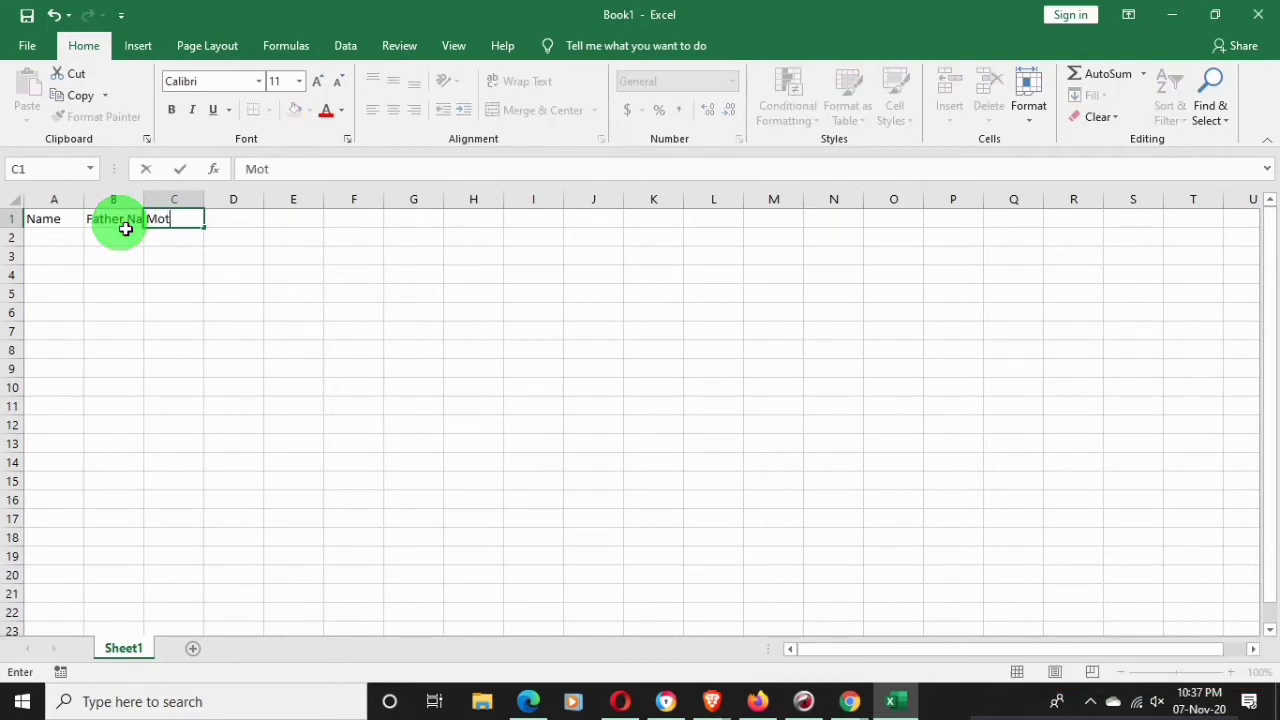
{"action": "type", "text": "her"}
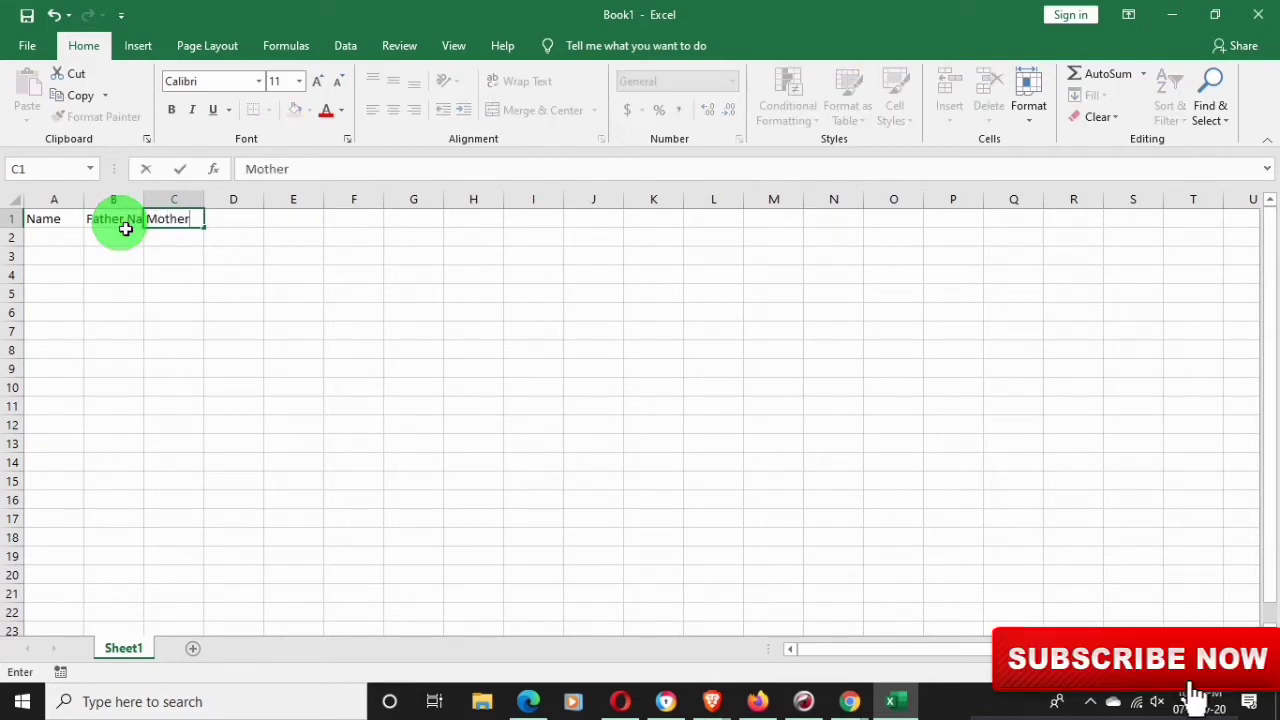
{"action": "type", "text": " N"}
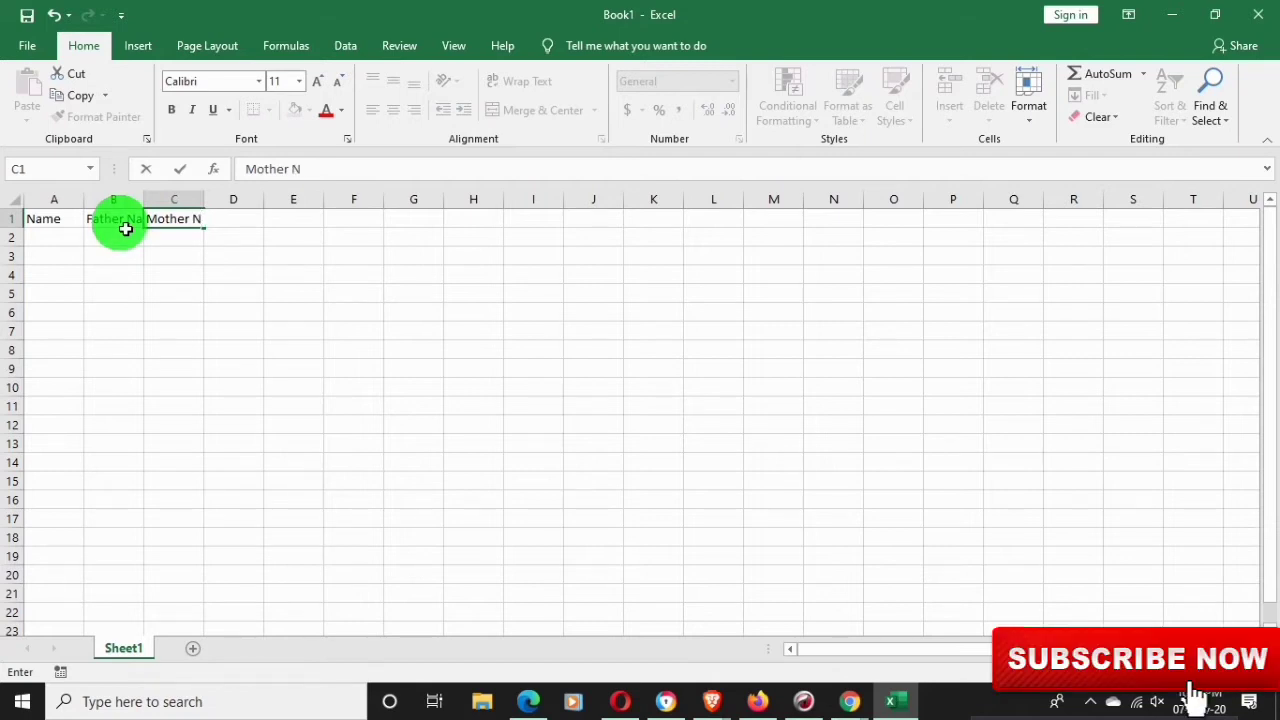
{"action": "type", "text": "ame"}
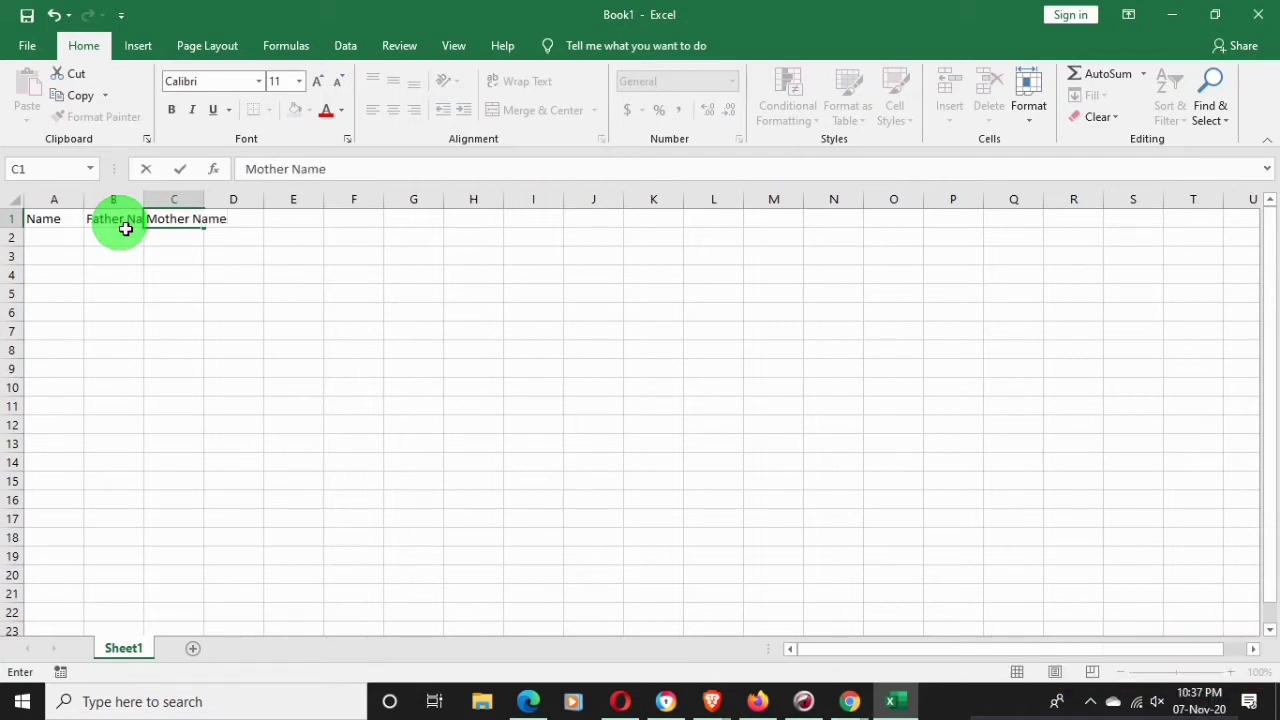
{"action": "key", "text": "Tab"}
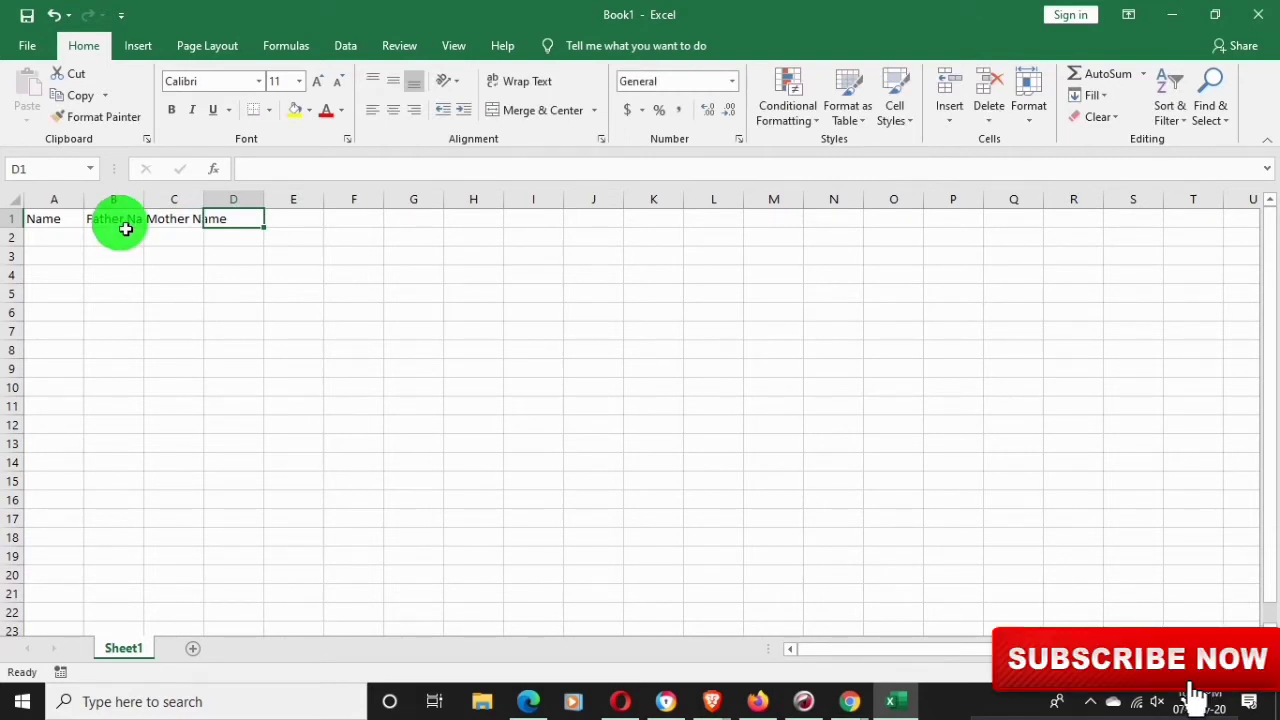
{"action": "type", "text": "E"}
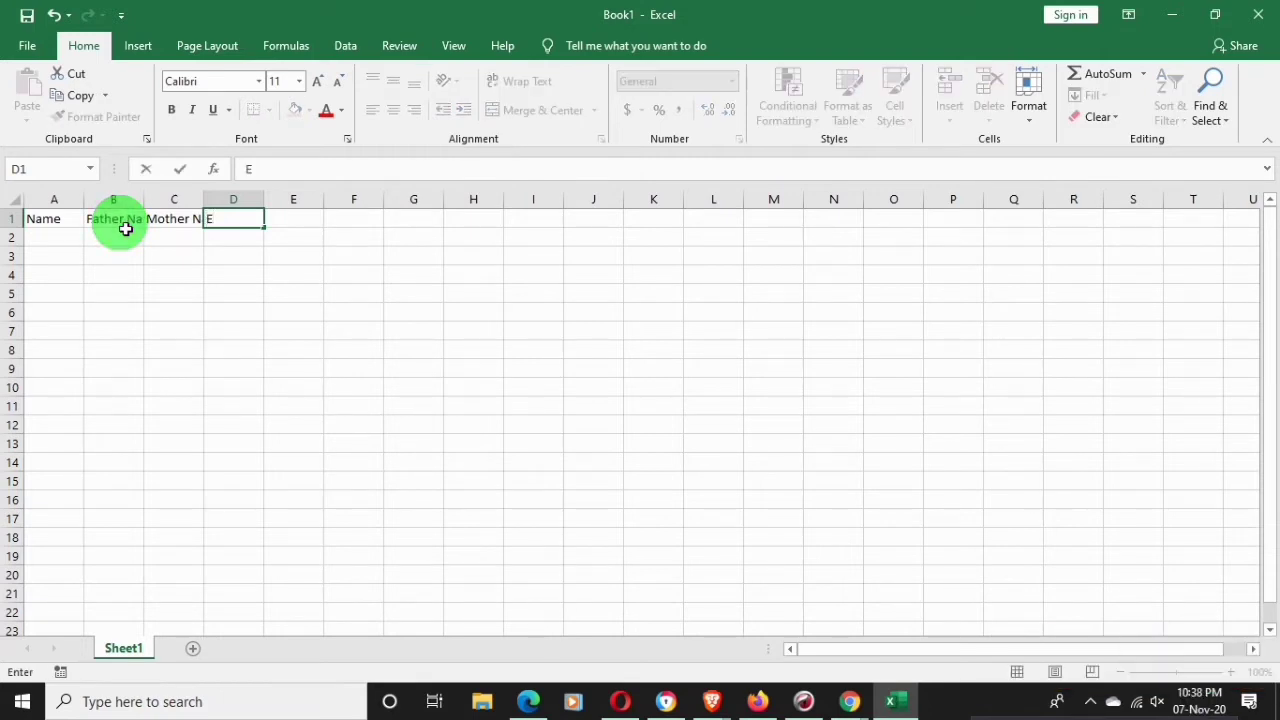
{"action": "type", "text": "m"}
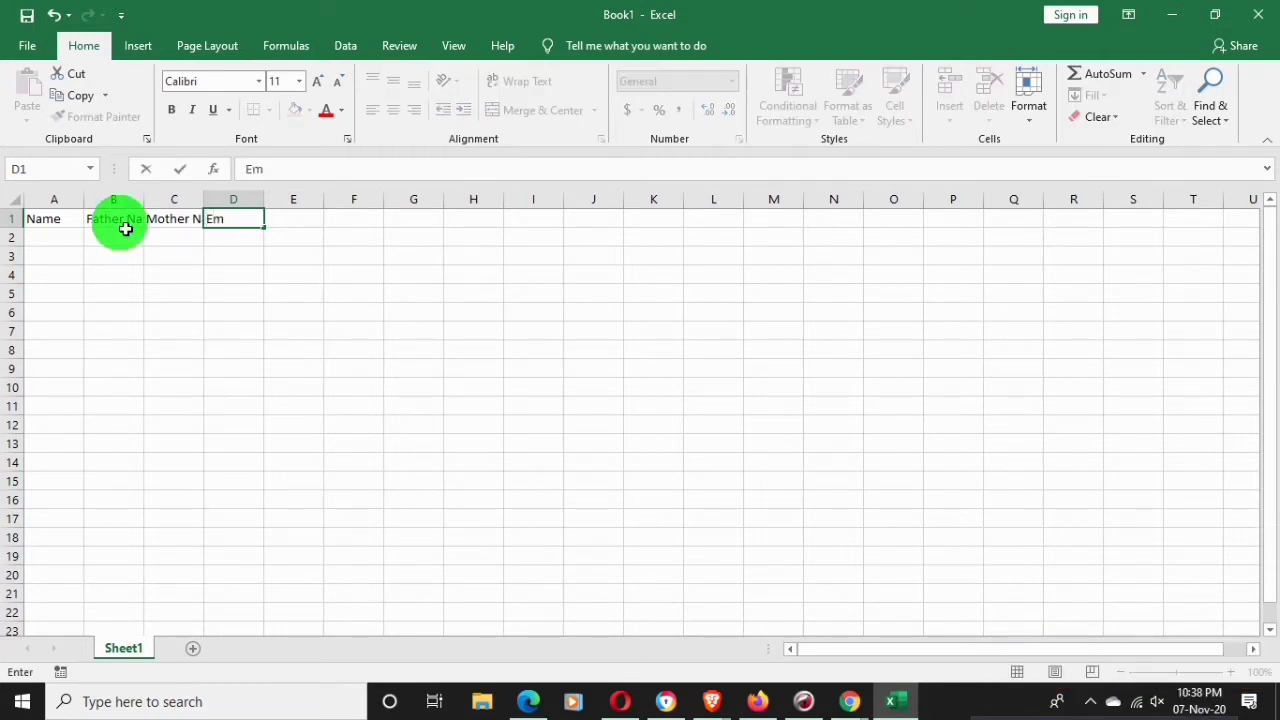
{"action": "type", "text": "ail"}
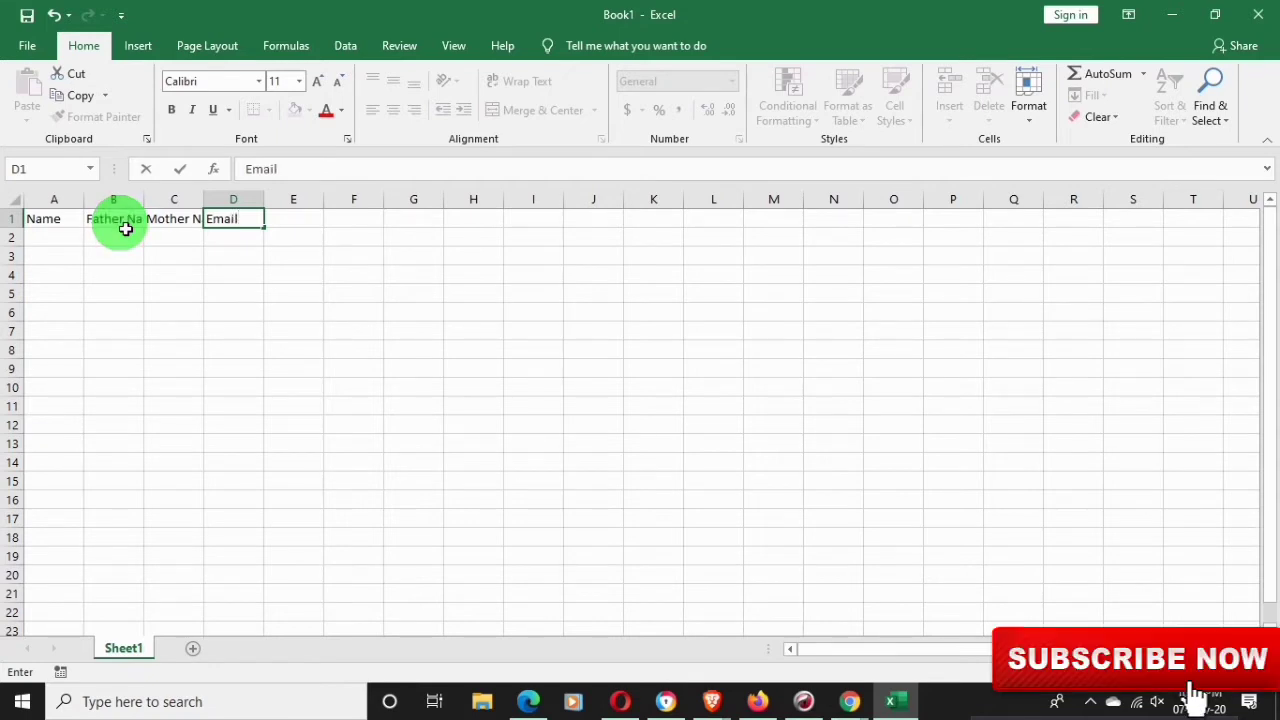
{"action": "key", "text": "Tab"}
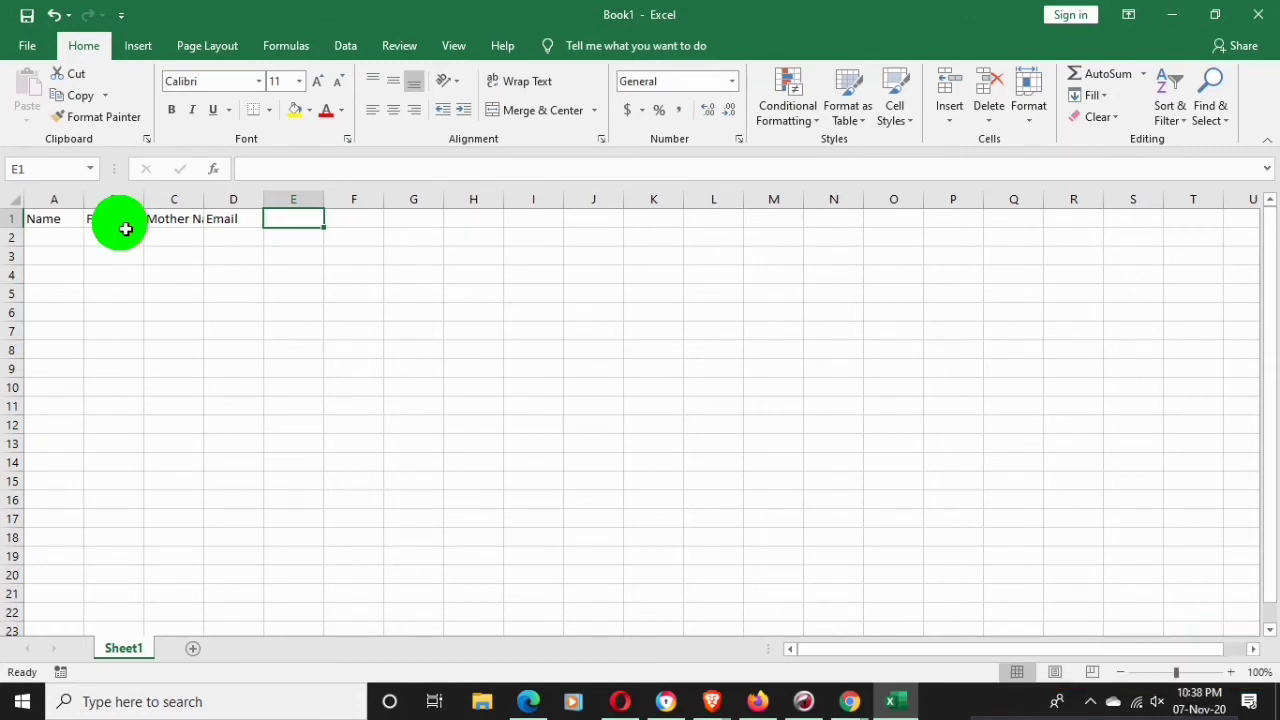
Add the headers Phone, Company, Designtic (misspelled) and City in E1 through H1
{"action": "type", "text": "P"}
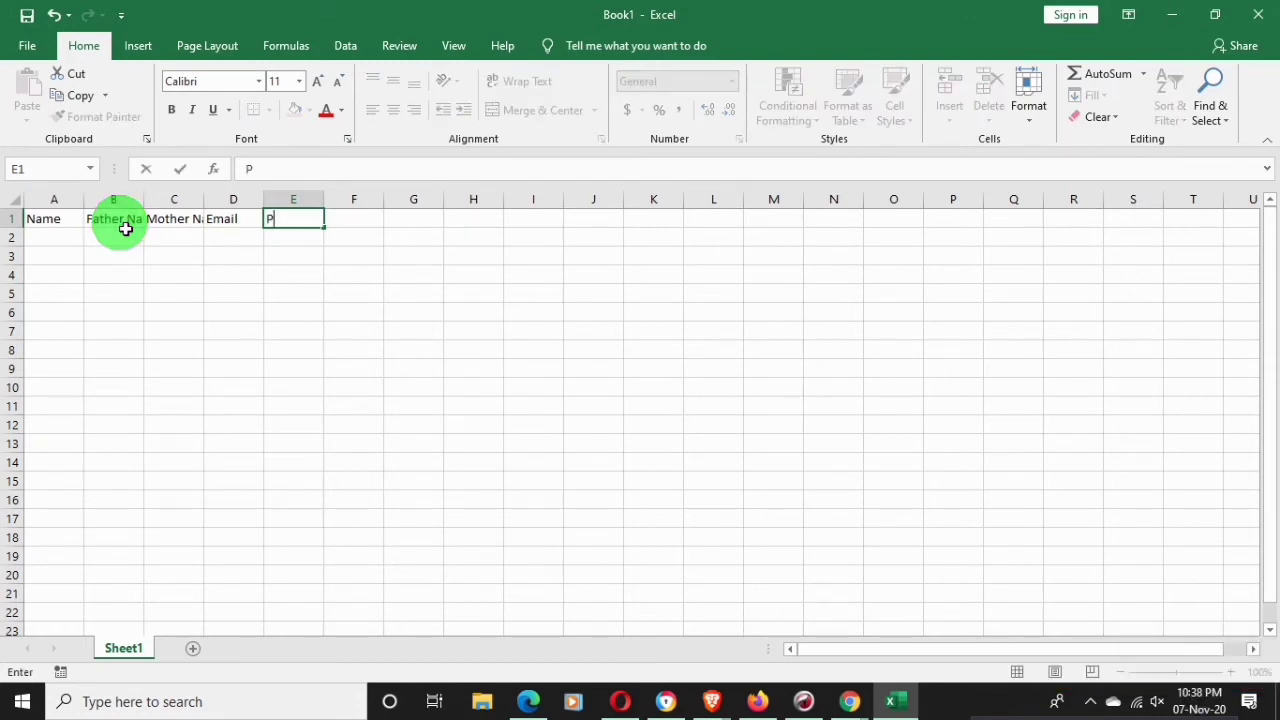
{"action": "type", "text": "h"}
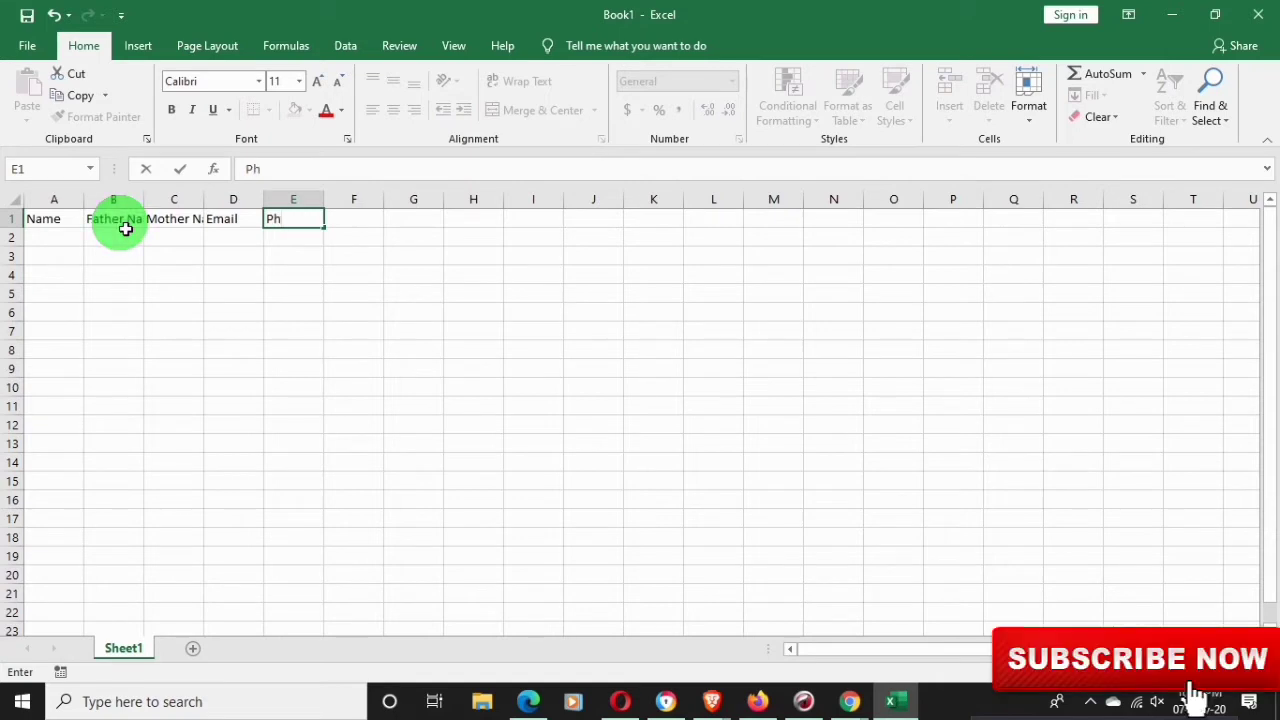
{"action": "type", "text": "one"}
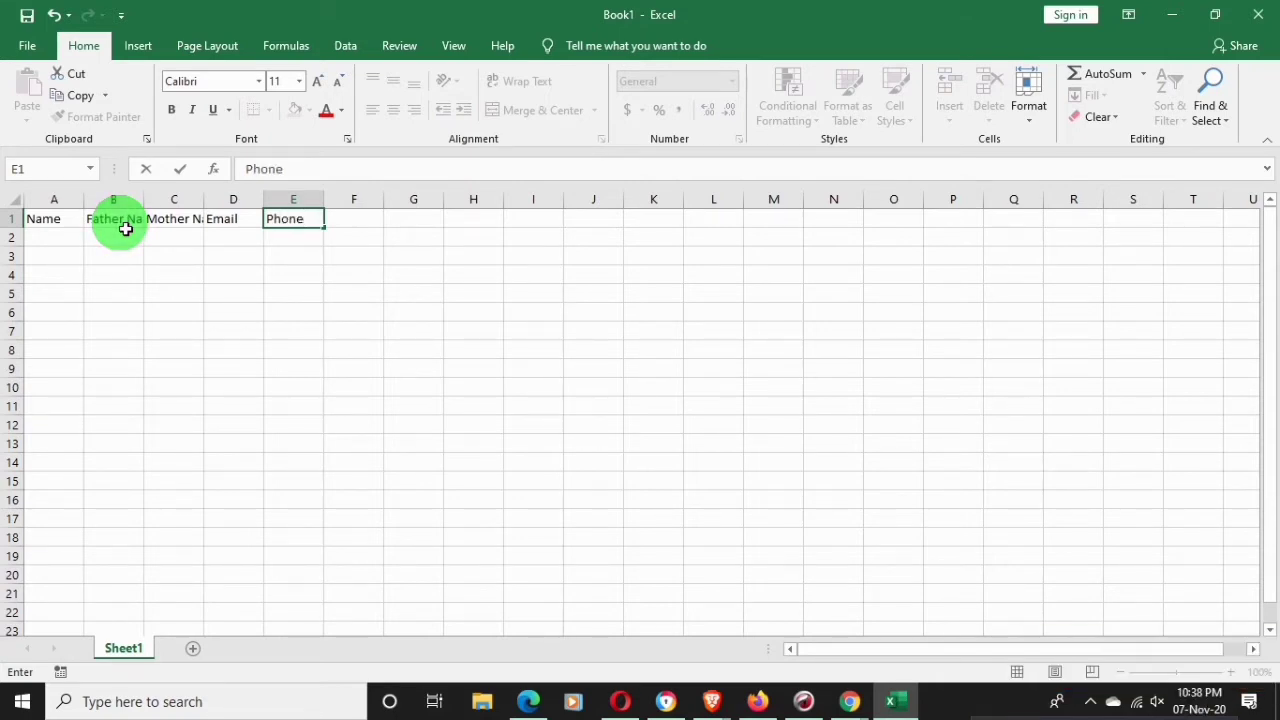
{"action": "key", "text": "Tab"}
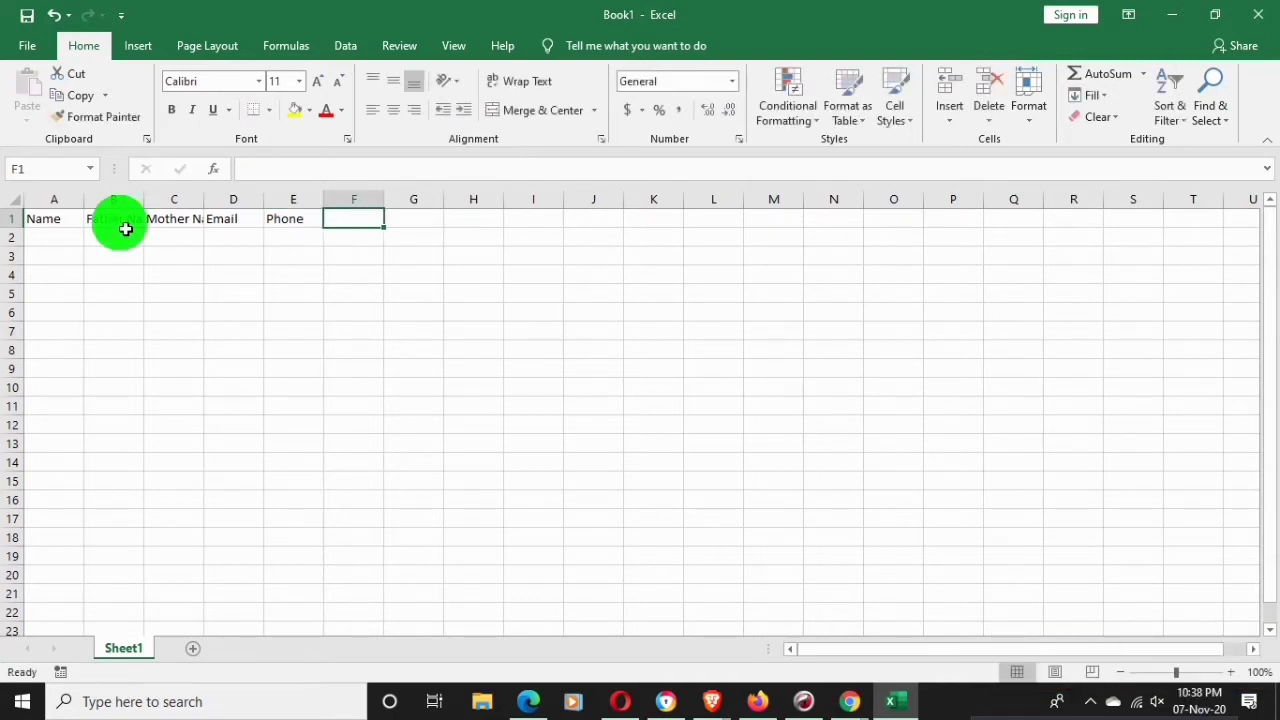
{"action": "type", "text": "Co"}
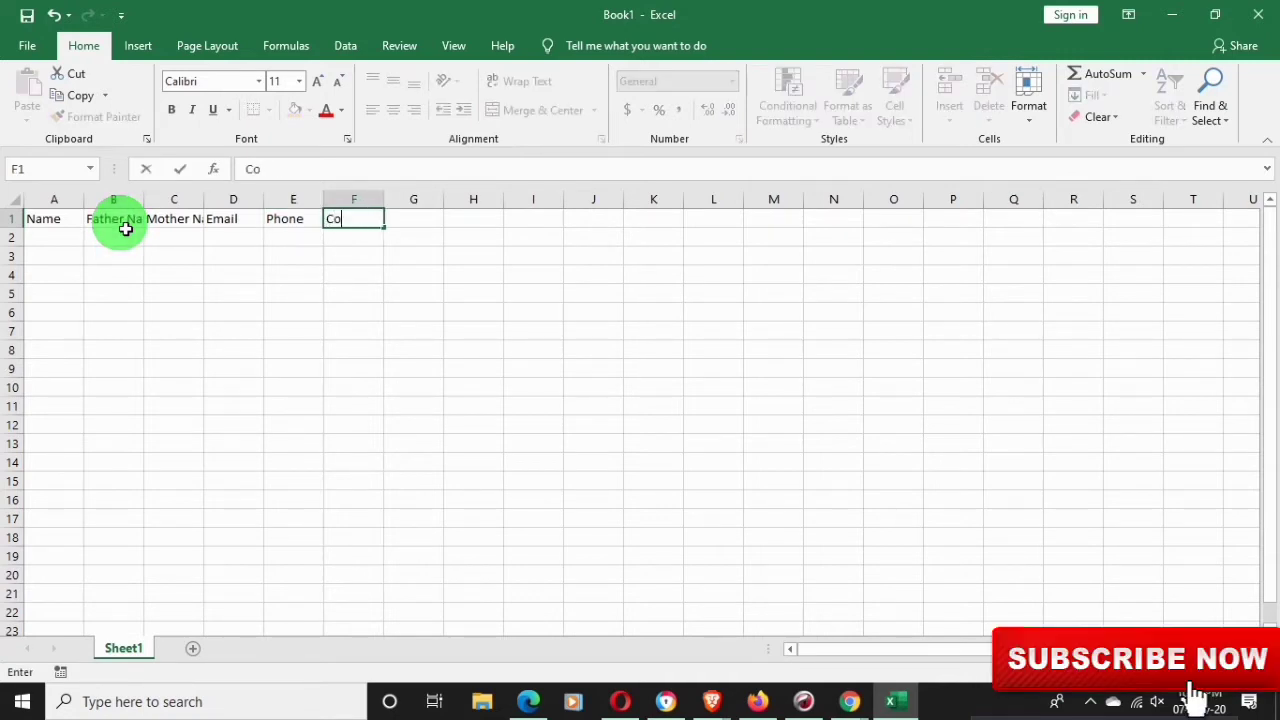
{"action": "type", "text": "mpany"}
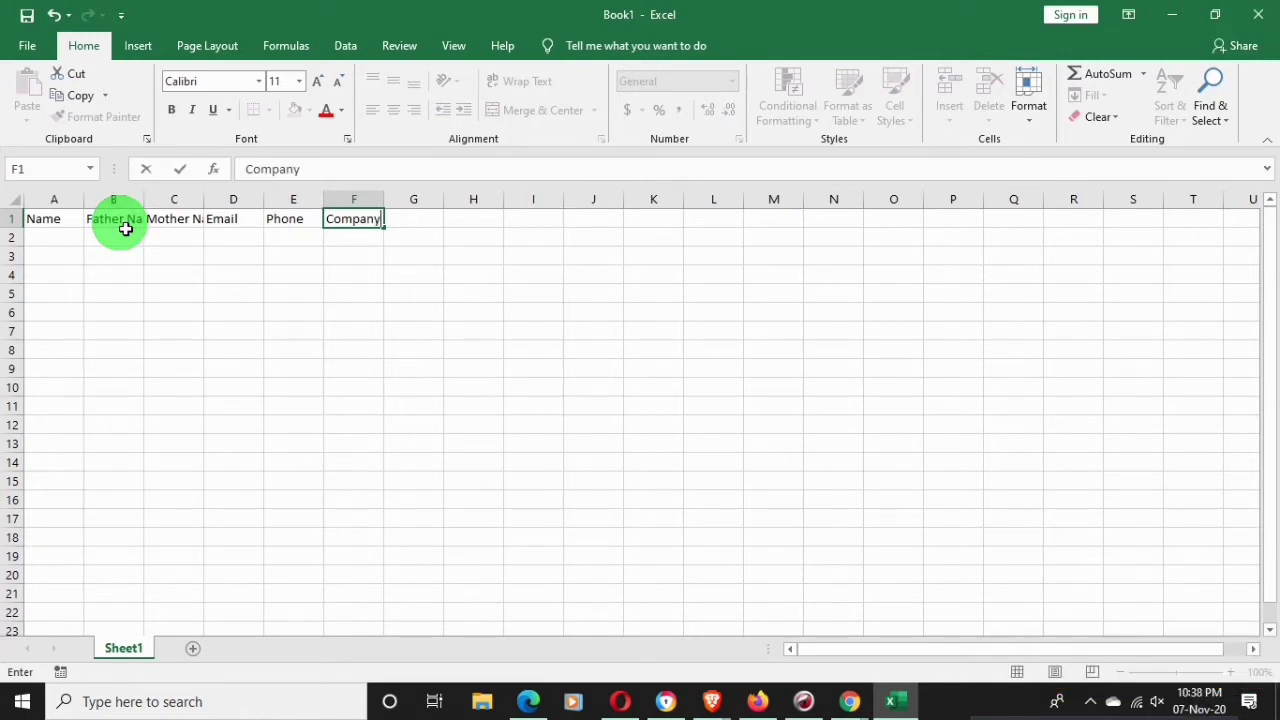
{"action": "key", "text": "Tab"}
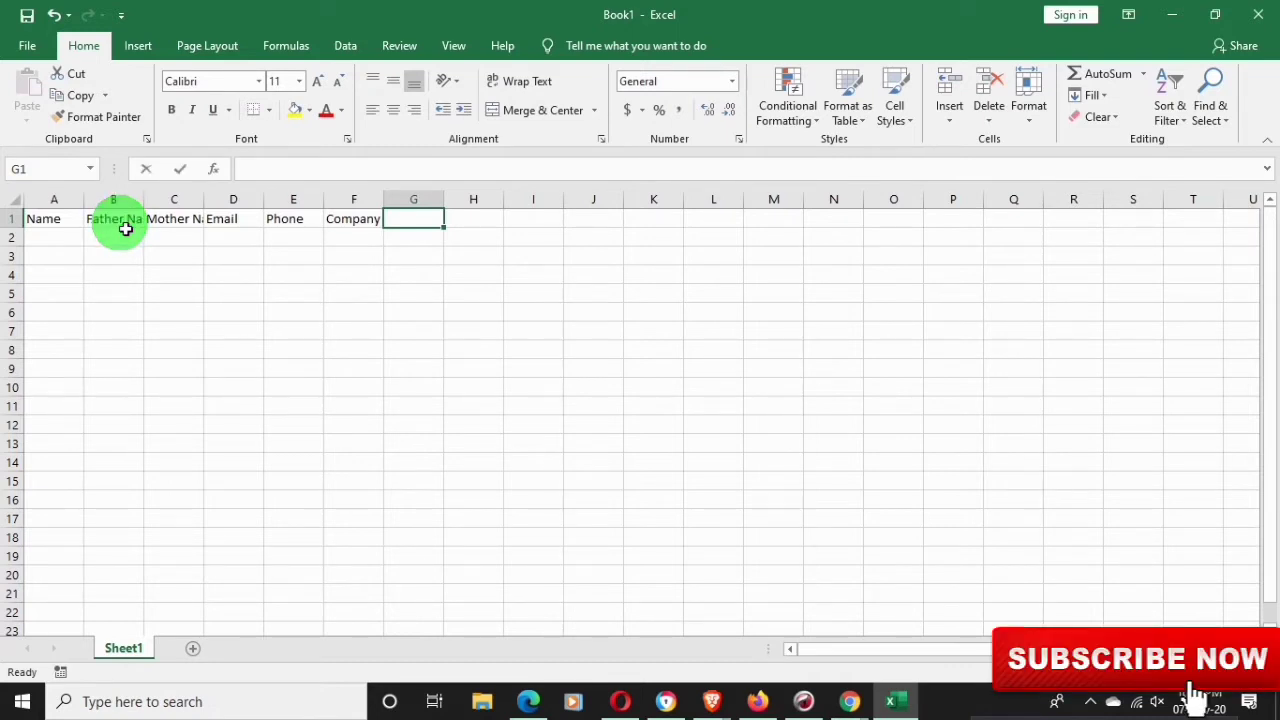
{"action": "type", "text": "D"}
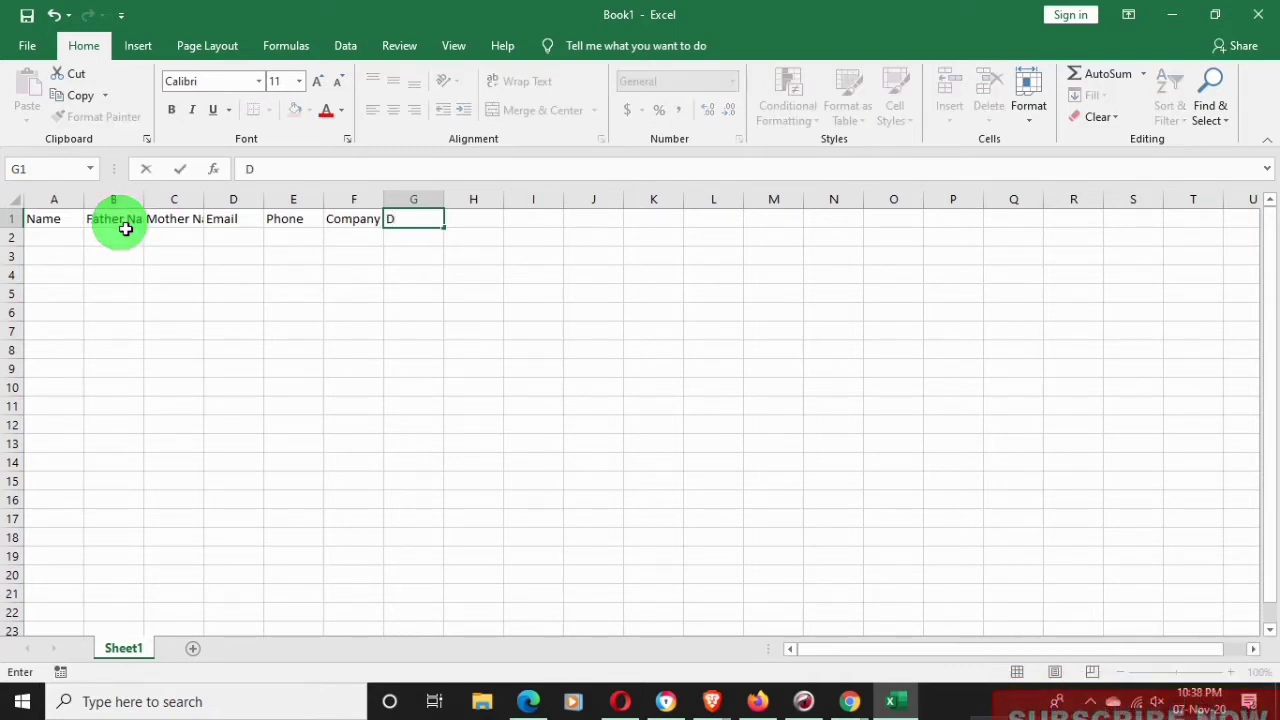
{"action": "type", "text": "e"}
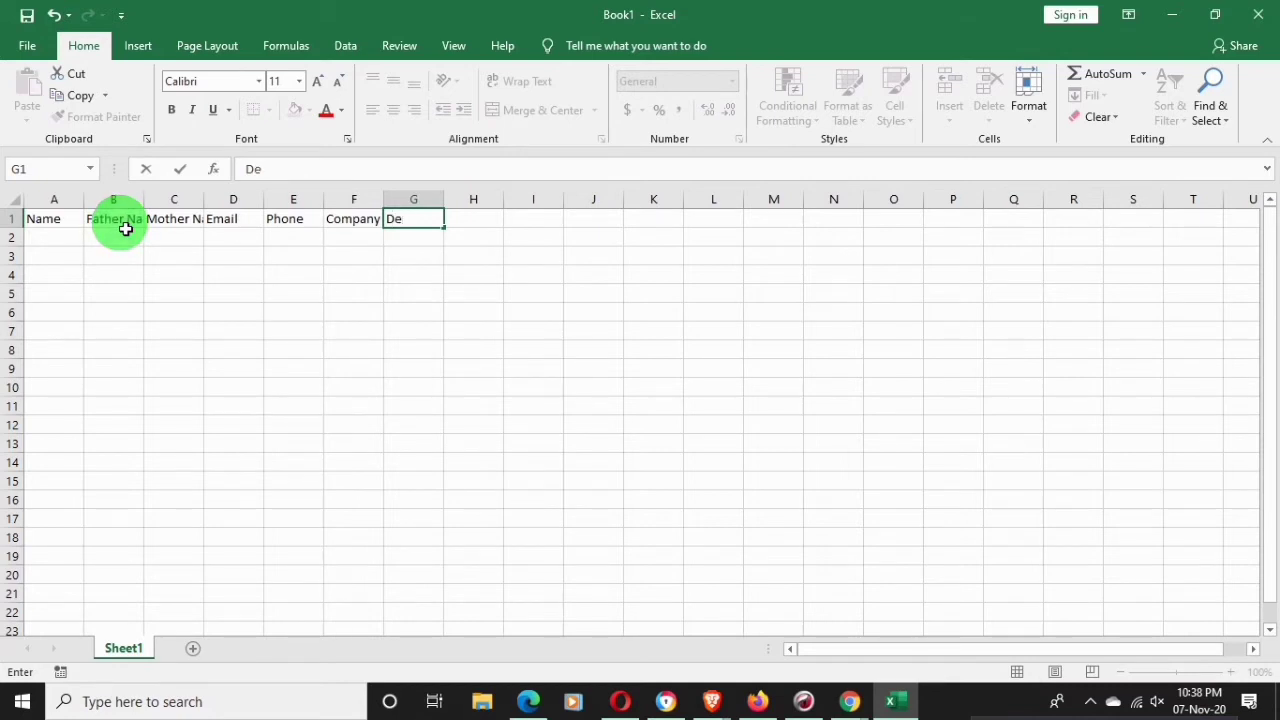
{"action": "type", "text": "s"}
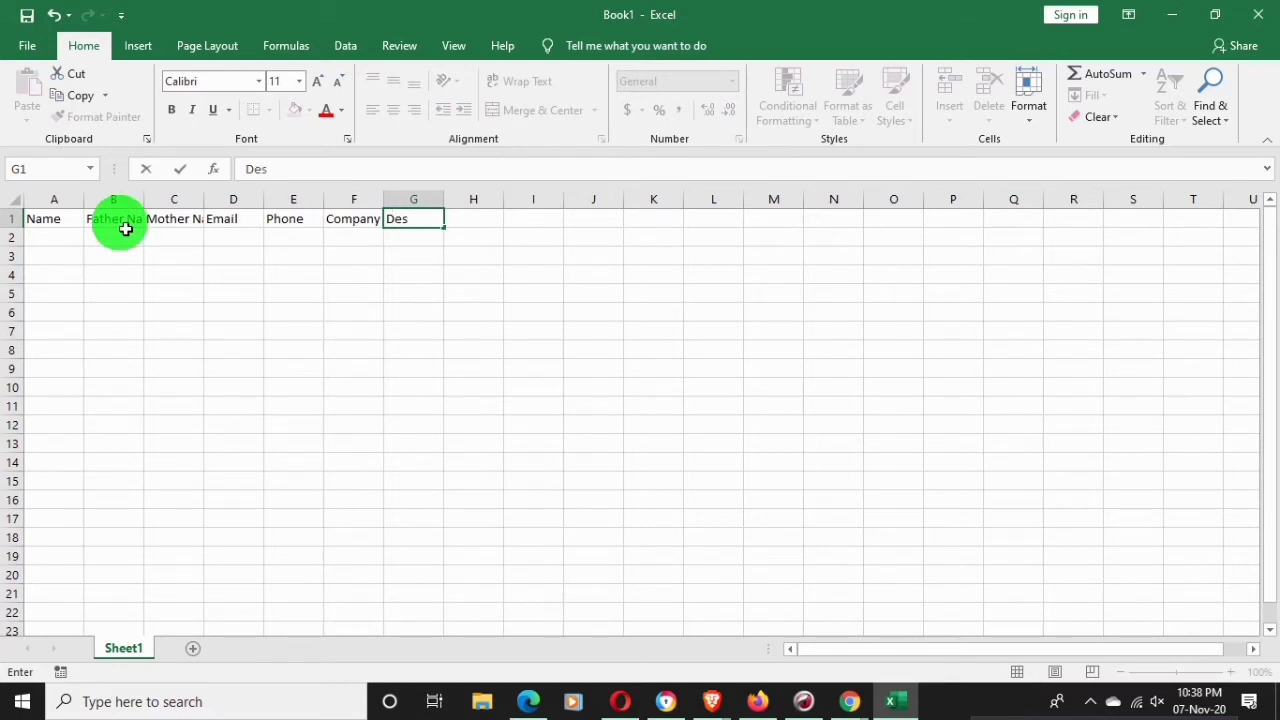
{"action": "type", "text": "i"}
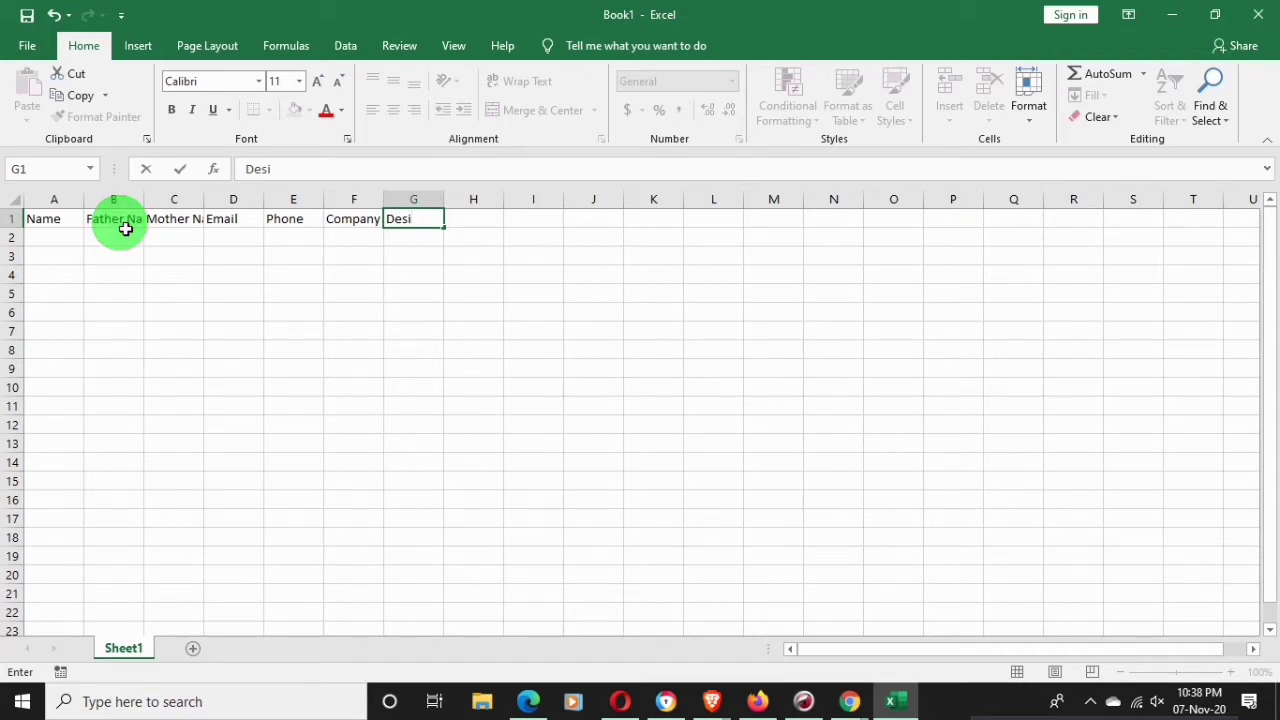
{"action": "type", "text": "g"}
{"action": "type", "text": "ntic"}
{"action": "key", "text": "Tab"}
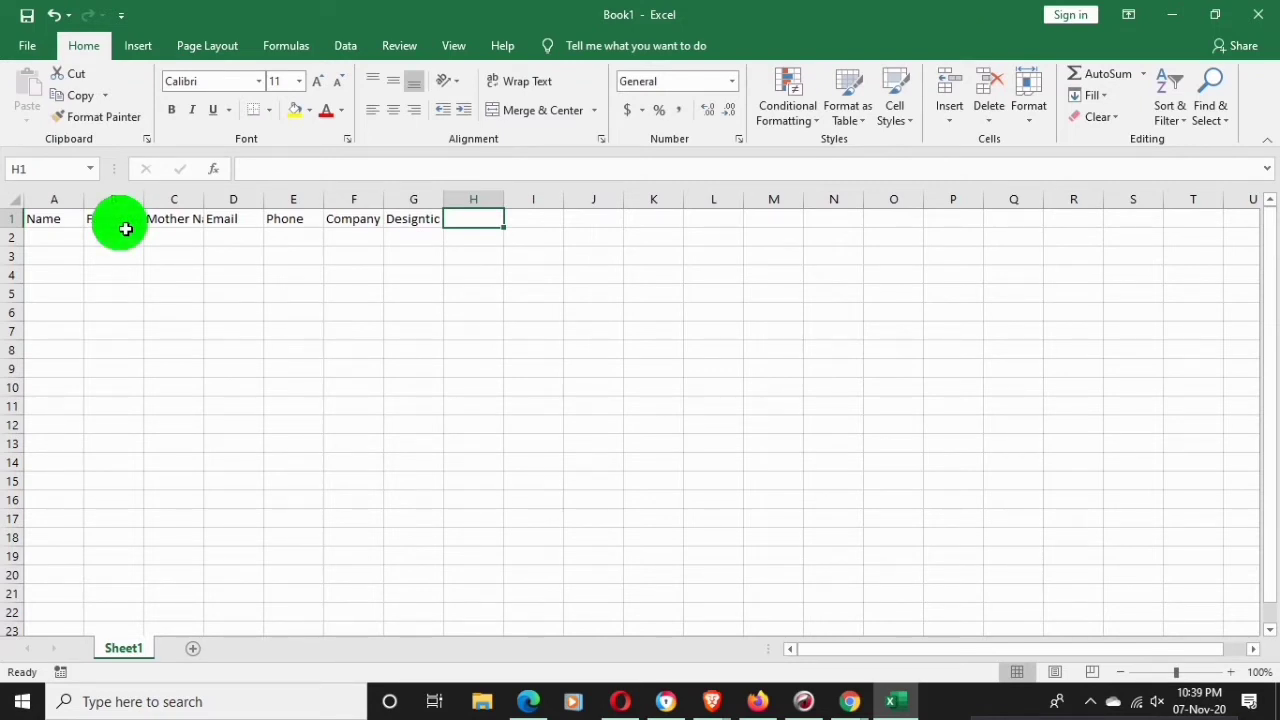
{"action": "type", "text": "Cit"}
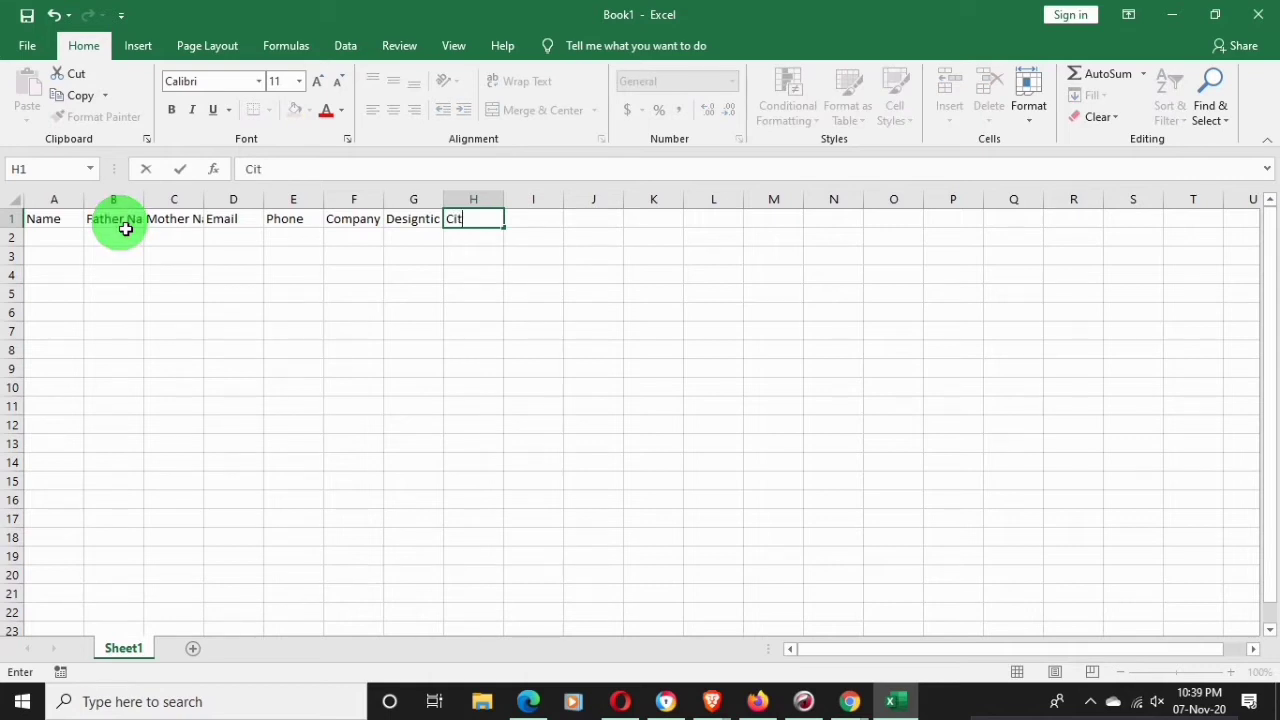
{"action": "type", "text": "y"}
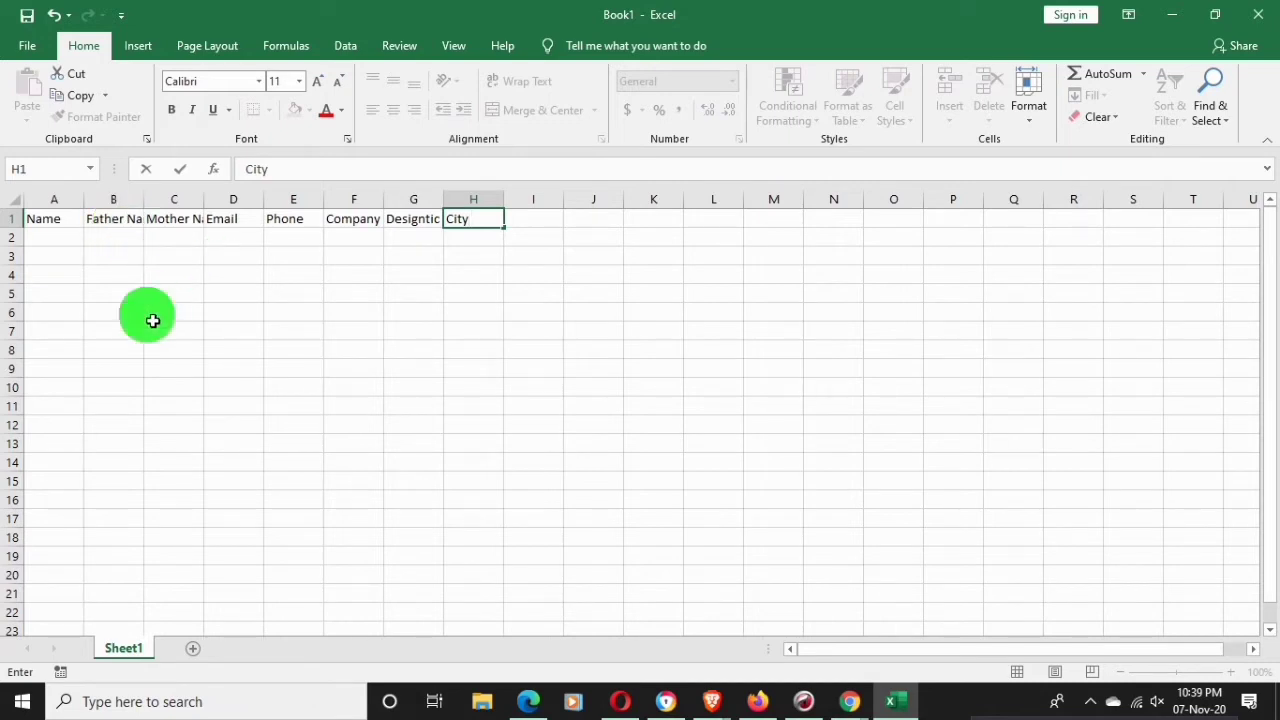
{"action": "left_click", "coordinate": [410, 242]}
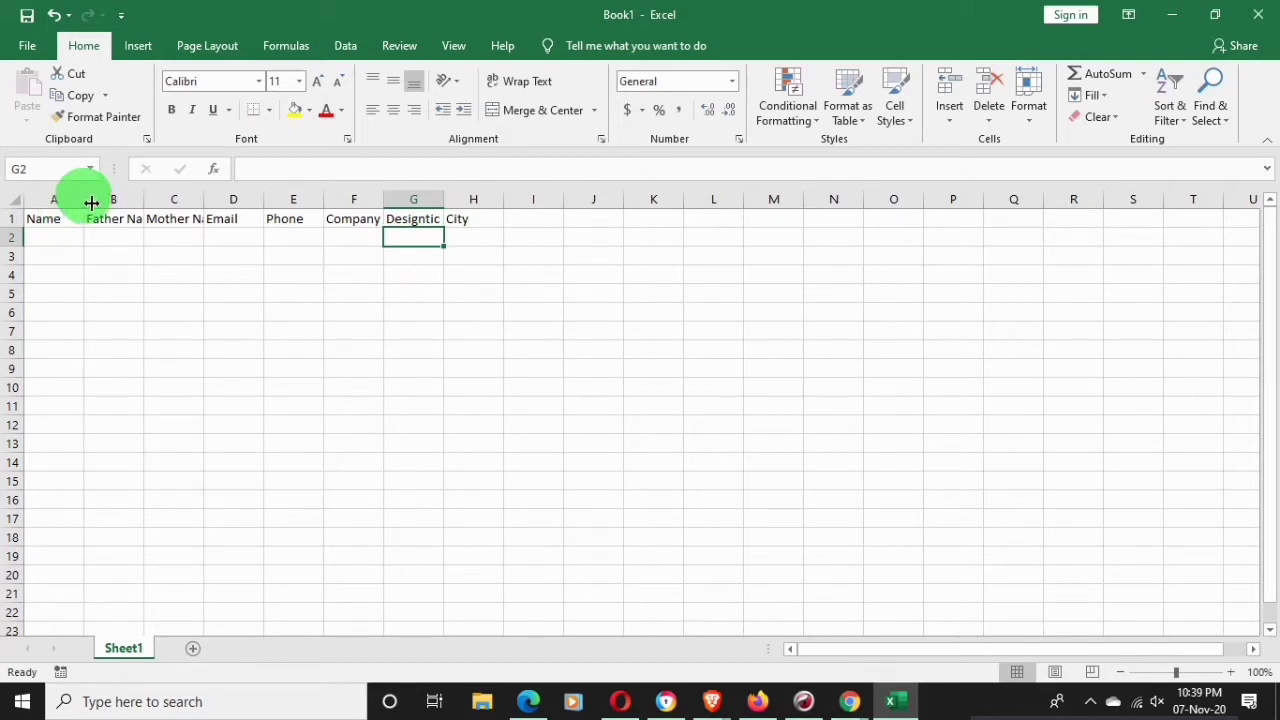
Widen column A by dragging its header border
{"action": "left_click_drag", "start_coordinate": [93, 201], "coordinate": [809, 211]}
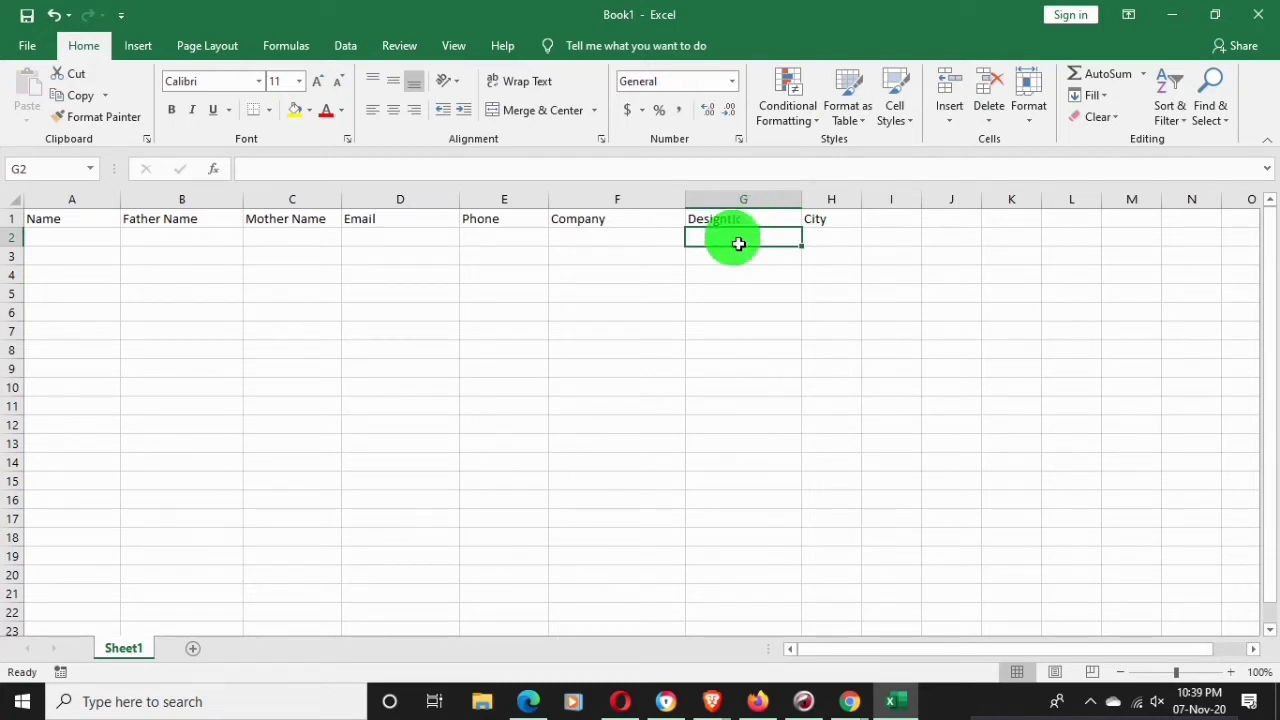
Correct the G1 header from 'Designtic' to 'Designation'
{"action": "left_click", "coordinate": [737, 221]}
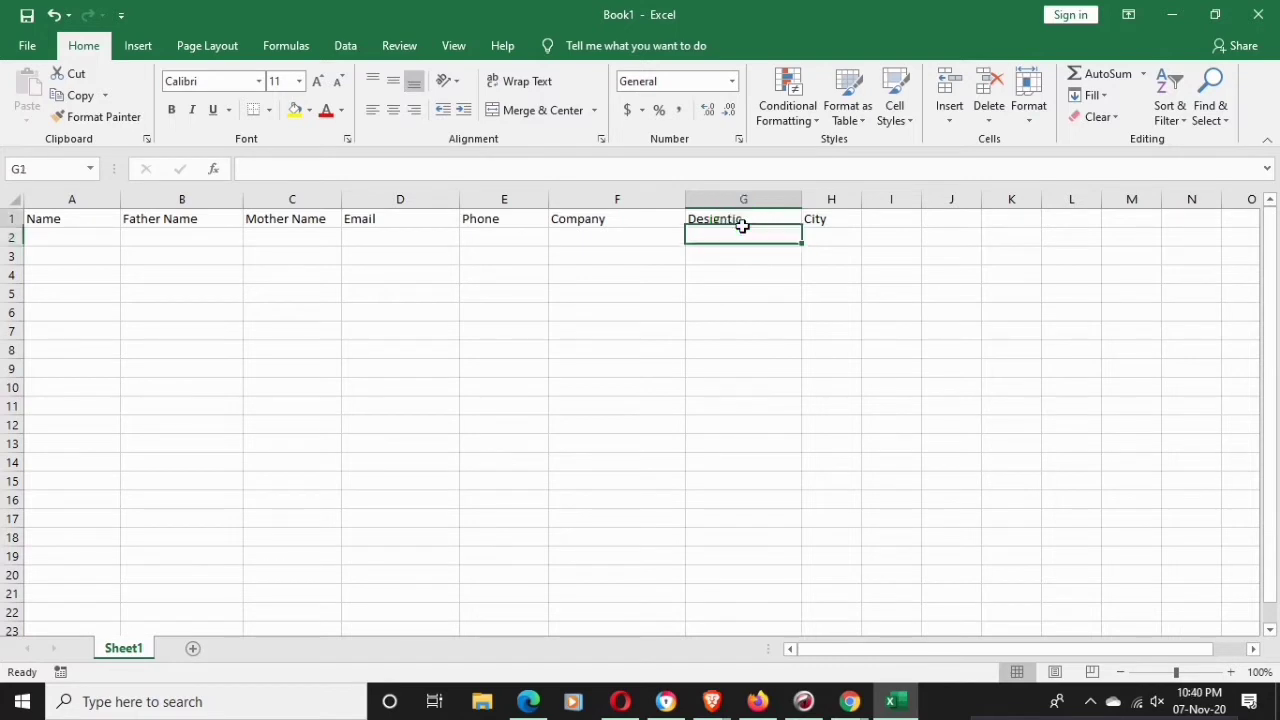
{"action": "double_click", "coordinate": [759, 219]}
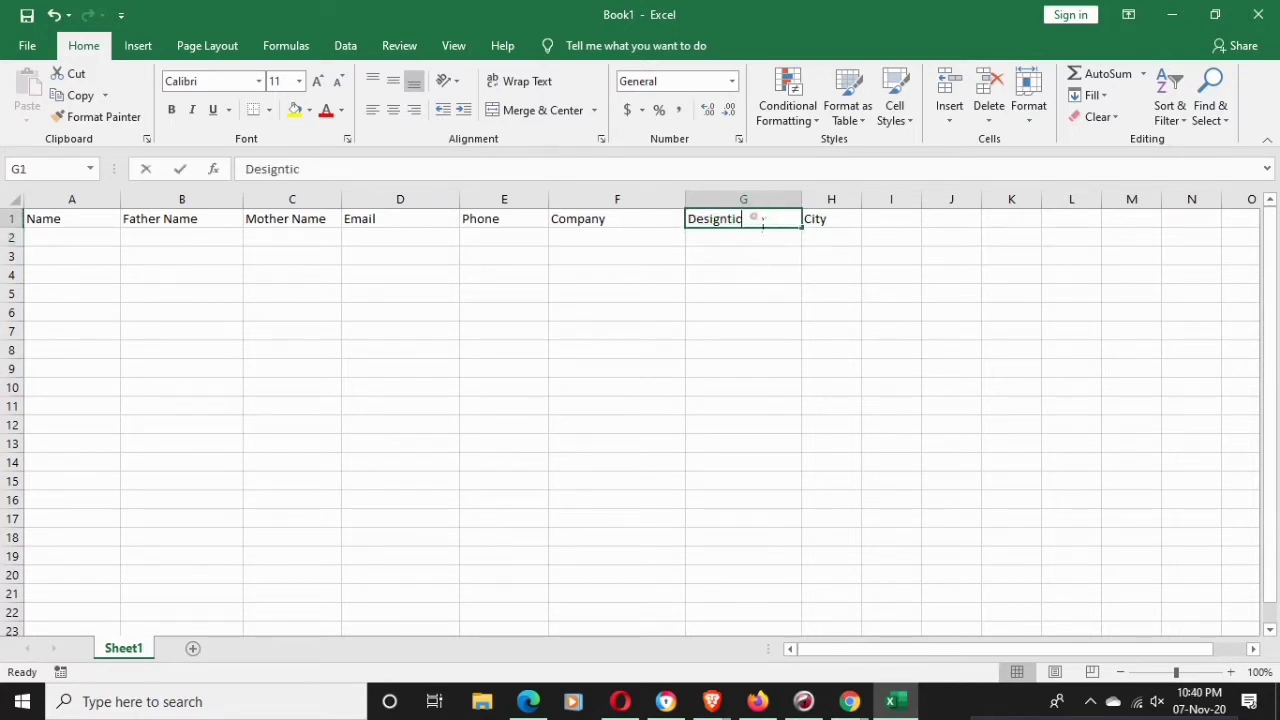
{"action": "key", "text": "BackSpace"}
{"action": "key", "text": "BackSpace"}
{"action": "key", "text": "BackSpace"}
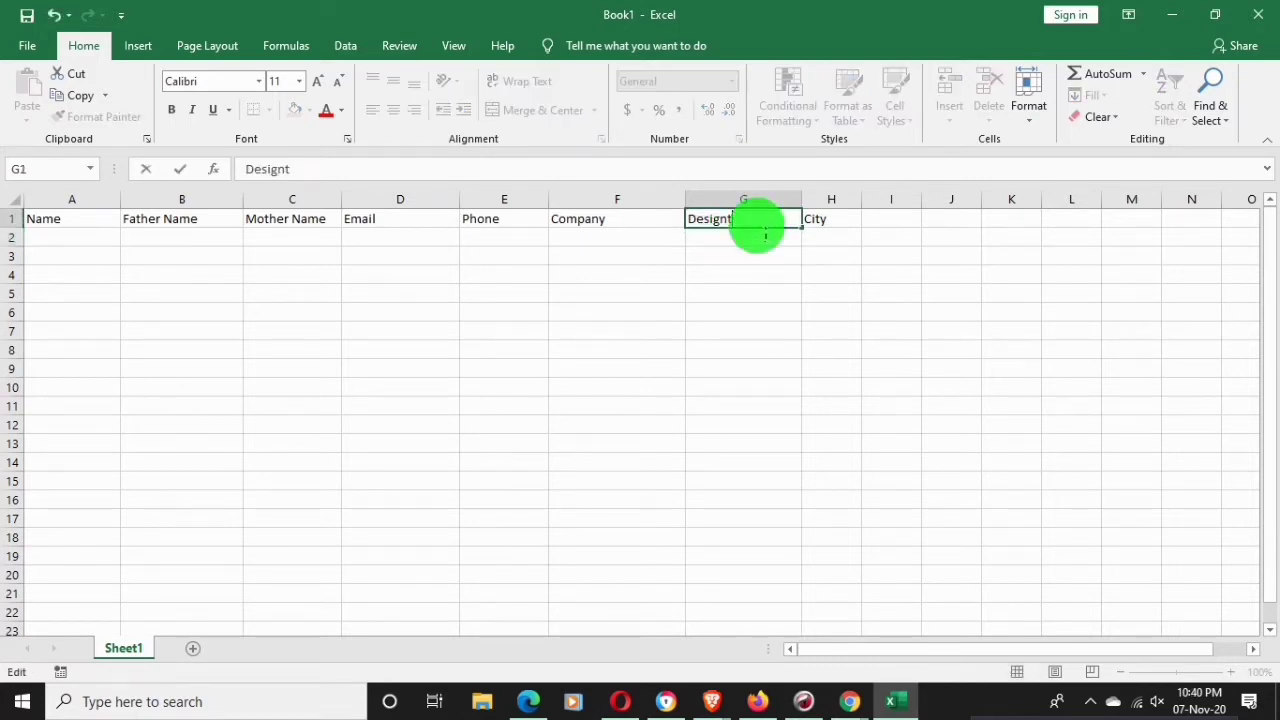
{"action": "key", "text": "BackSpace"}
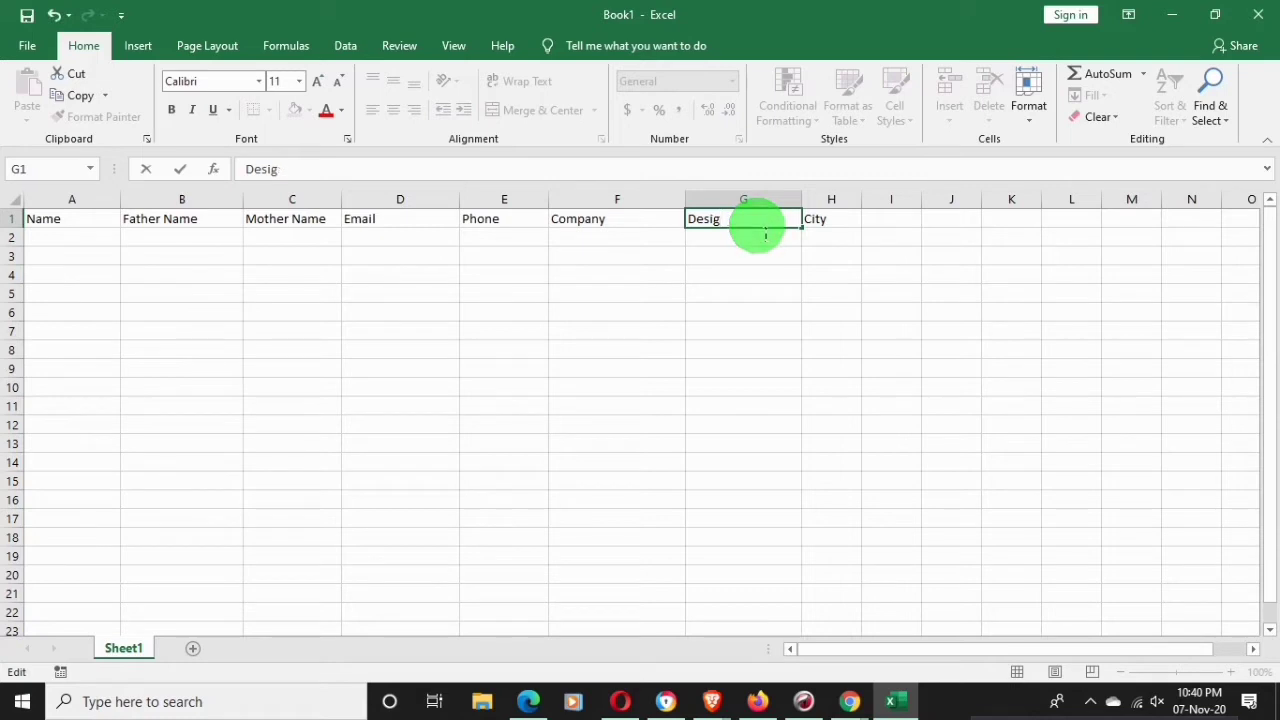
{"action": "type", "text": "nation"}
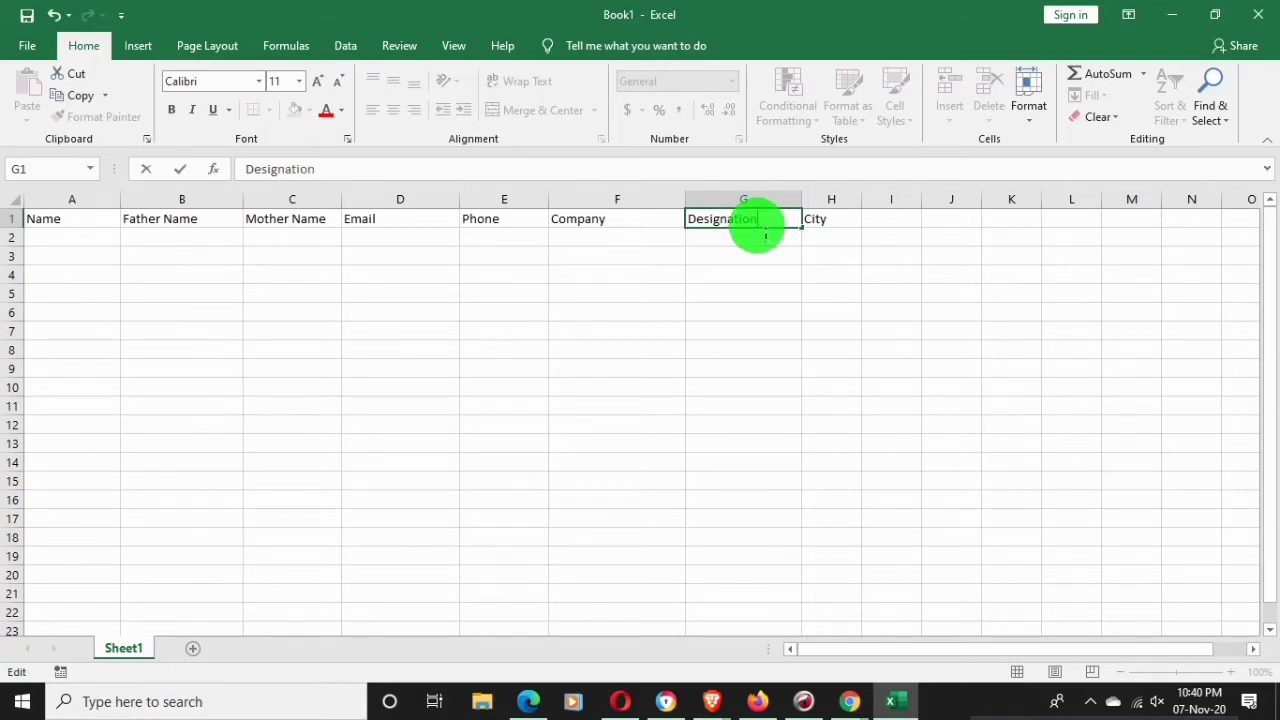
Commit the Designation header and widen columns A, B, E, F and H
{"action": "left_click", "coordinate": [845, 256]}
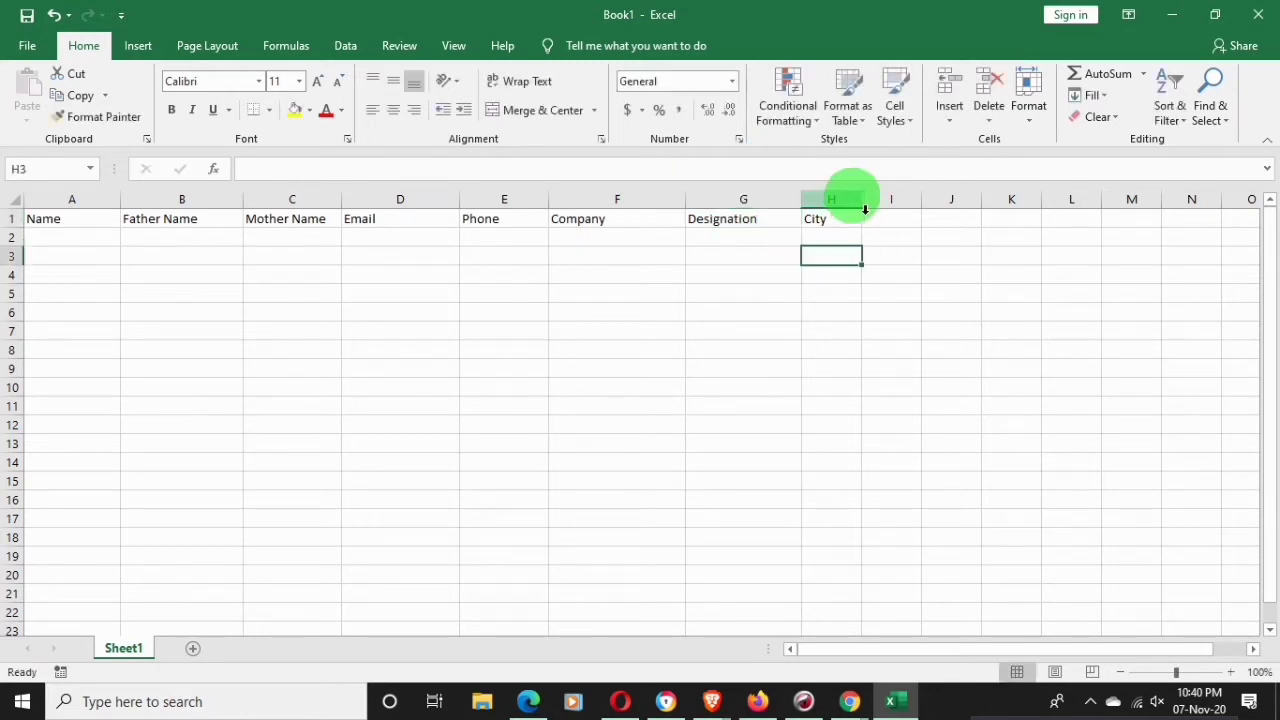
{"action": "left_click_drag", "start_coordinate": [874, 208], "coordinate": [879, 208]}
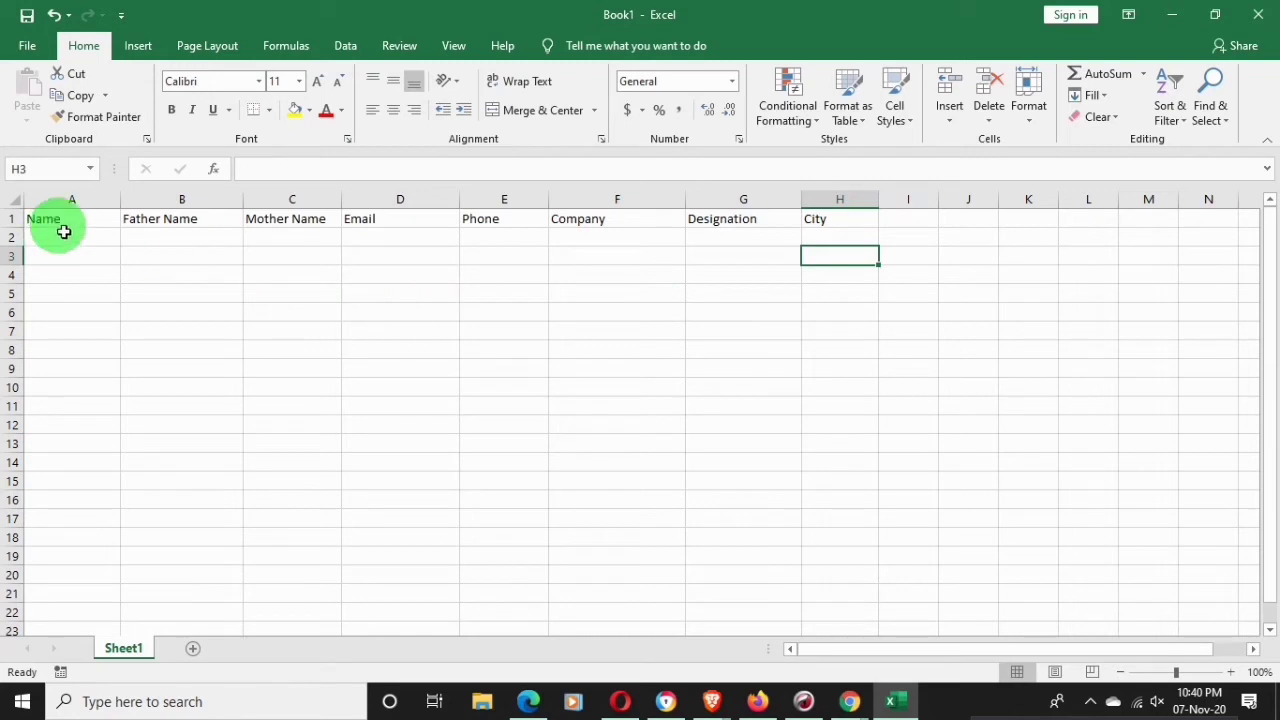
{"action": "left_click_drag", "start_coordinate": [244, 207], "coordinate": [259, 208]}
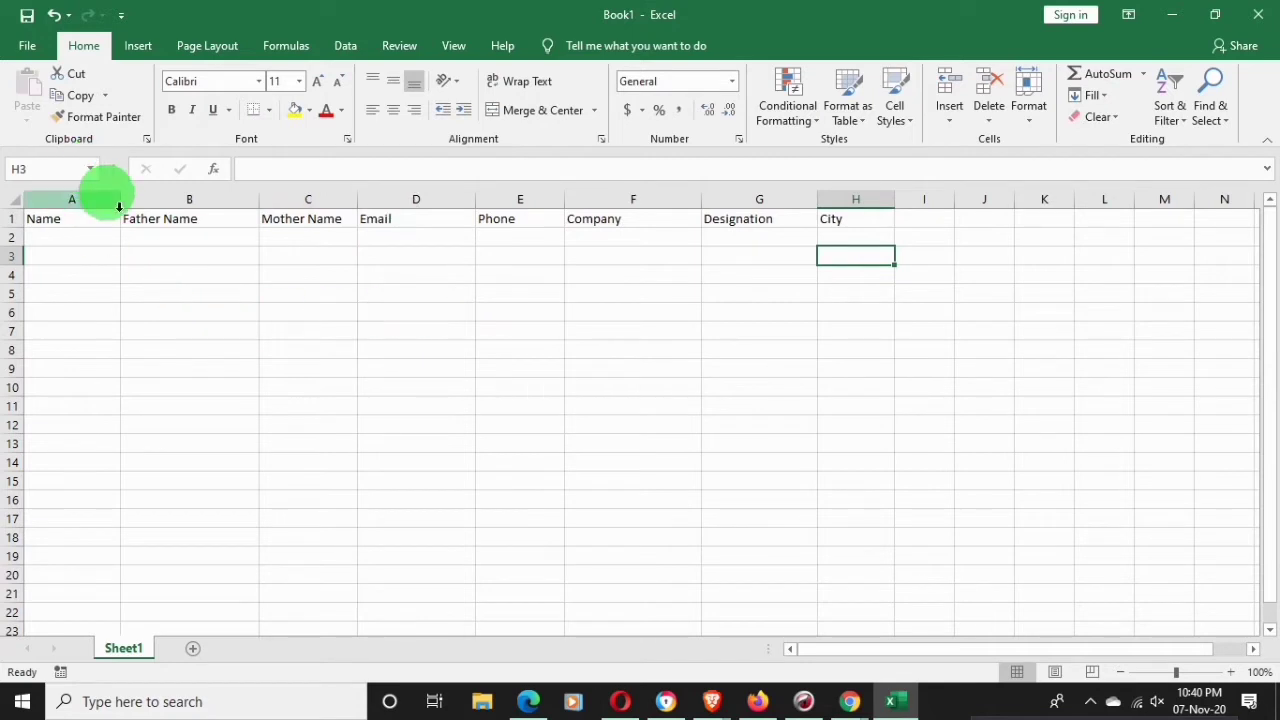
{"action": "left_click_drag", "start_coordinate": [128, 207], "coordinate": [142, 210]}
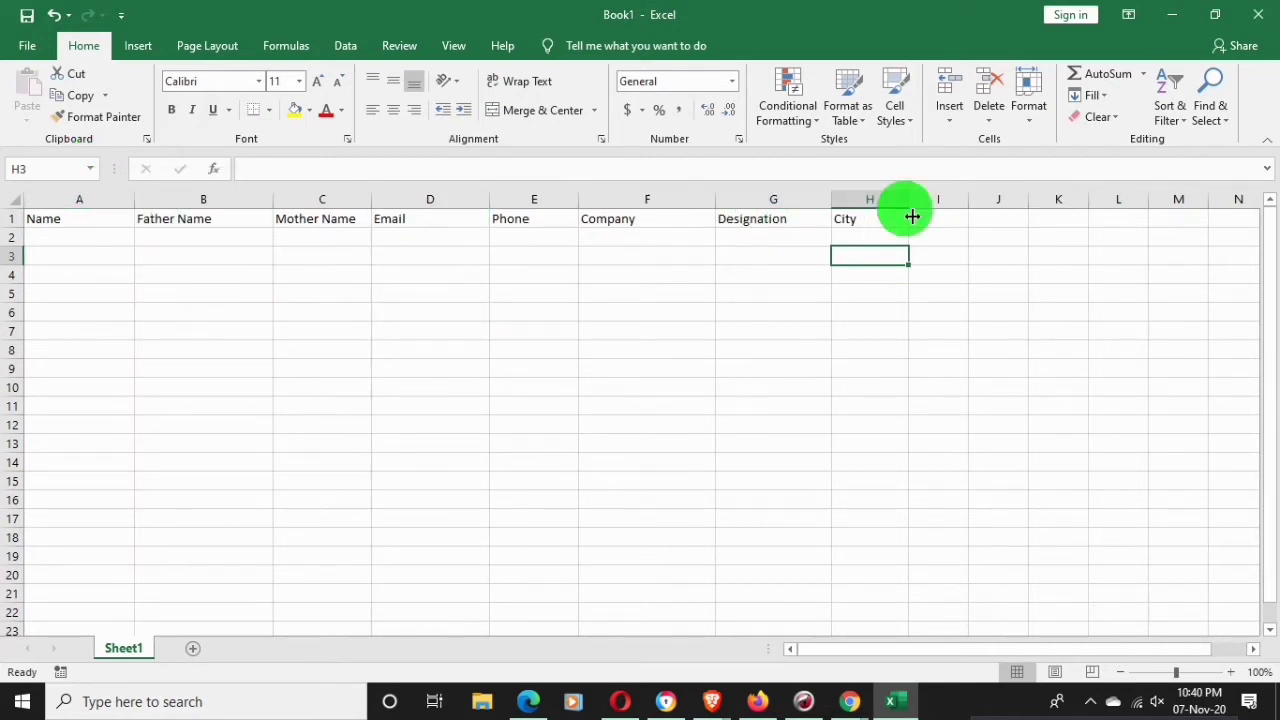
{"action": "left_click_drag", "start_coordinate": [909, 212], "coordinate": [936, 212]}
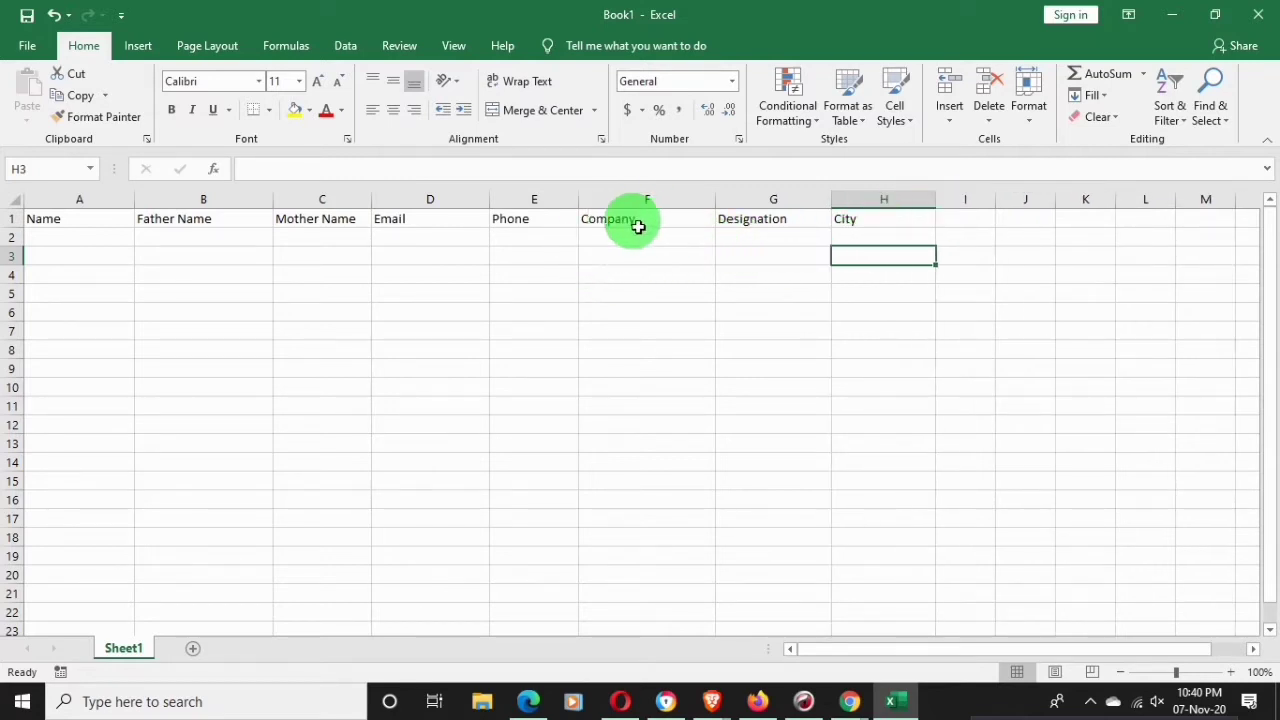
{"action": "left_click_drag", "start_coordinate": [584, 209], "coordinate": [590, 203]}
{"action": "left_click_drag", "start_coordinate": [730, 203], "coordinate": [741, 202]}
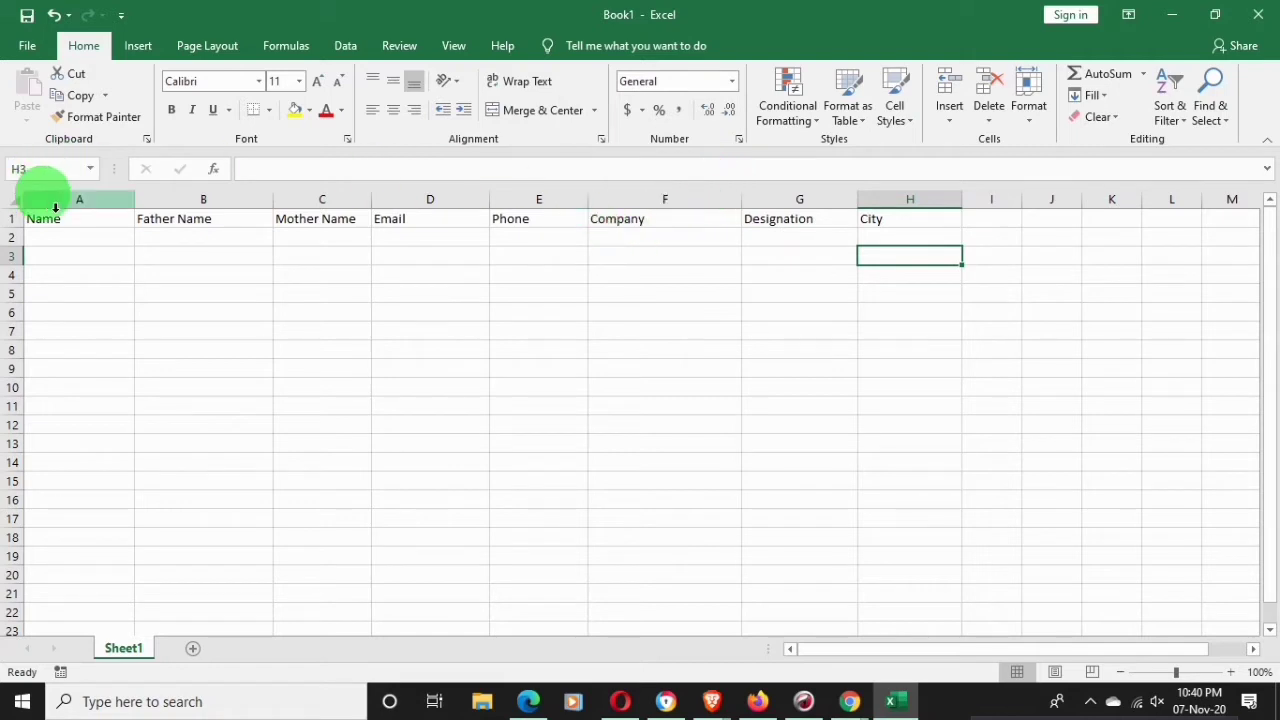
{"action": "left_click_drag", "start_coordinate": [51, 220], "coordinate": [888, 226]}
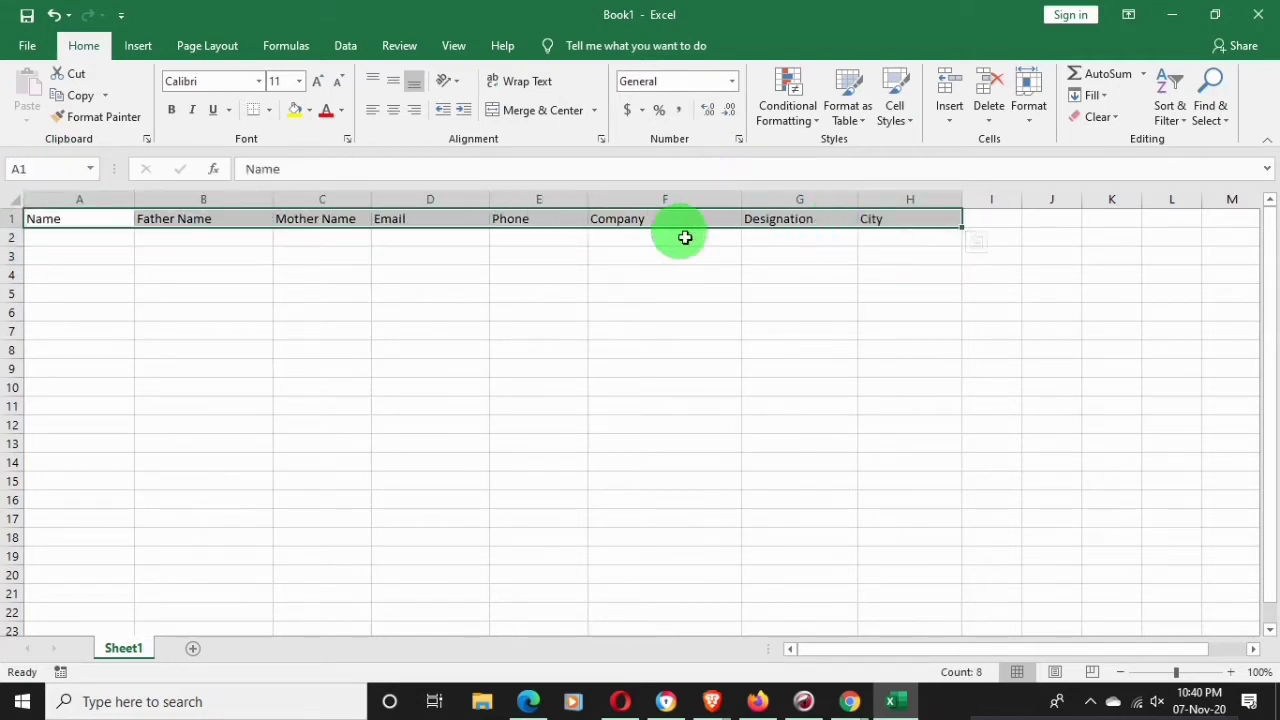
Bold the headers in A1:H1, from Name through City
{"action": "left_click", "coordinate": [171, 109]}
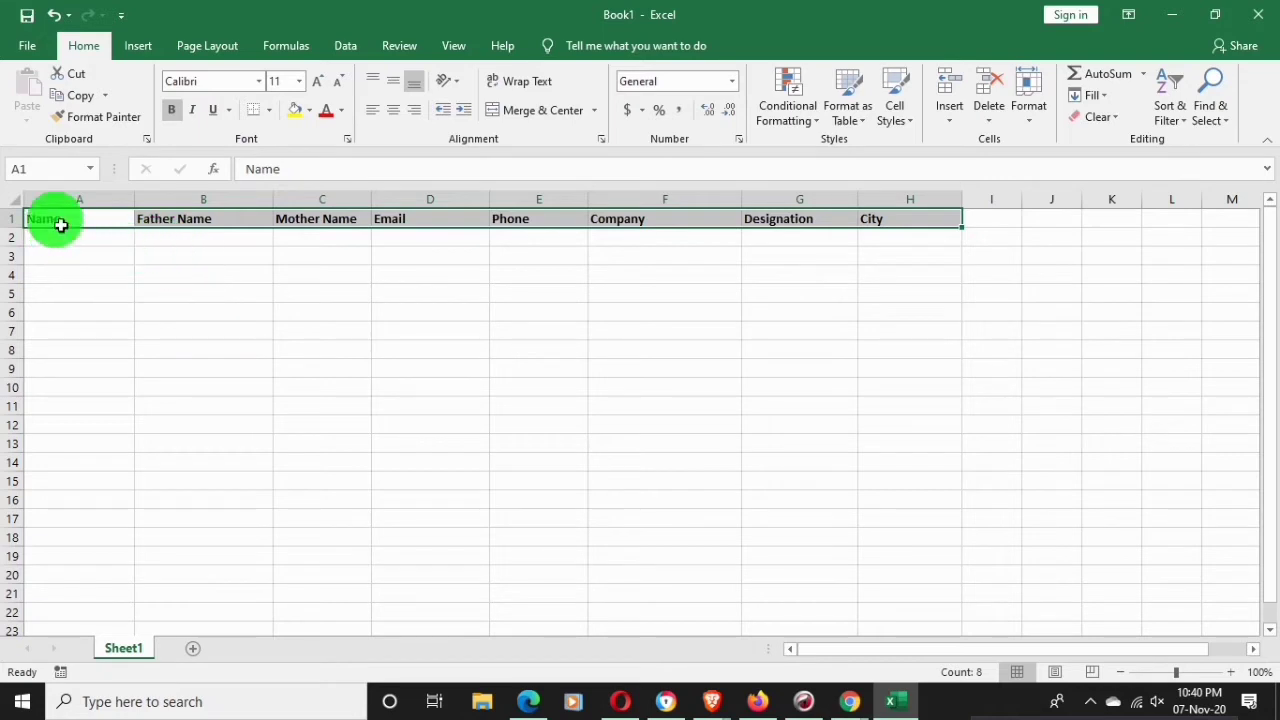
{"action": "left_click_drag", "start_coordinate": [61, 225], "coordinate": [883, 237]}
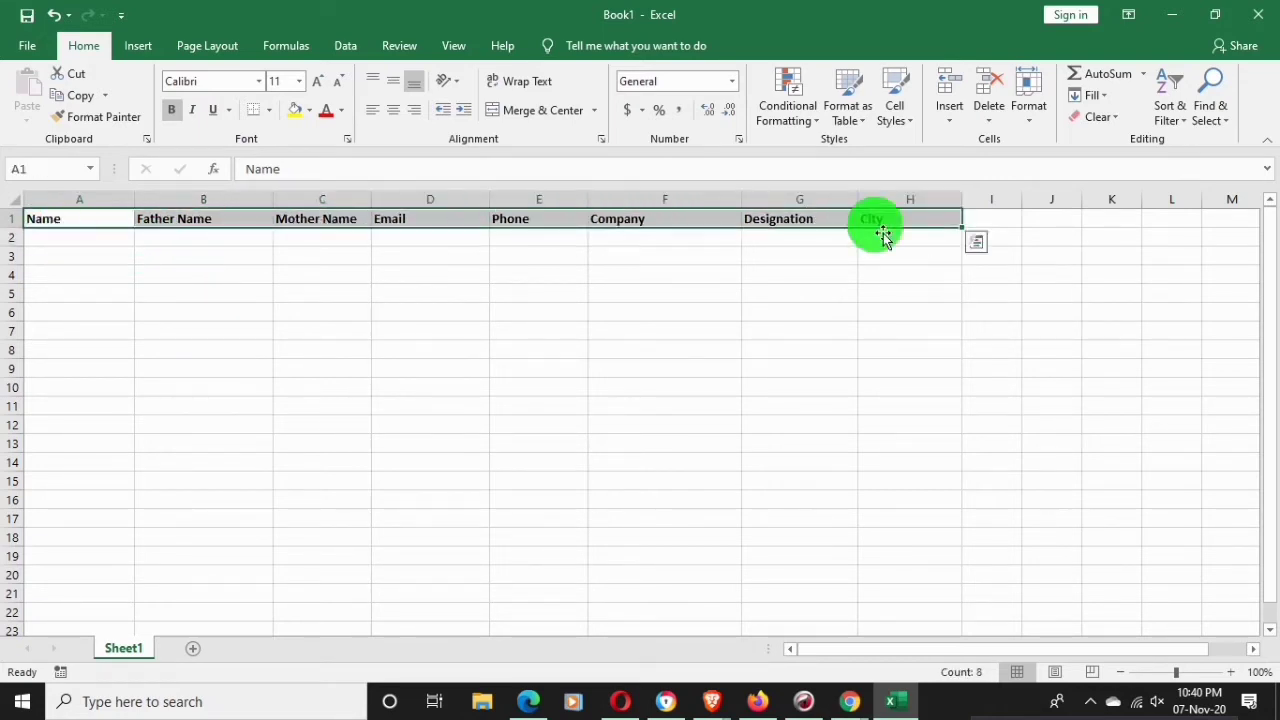
Insert a table from A1:H1 with 'My table has headers' ticked, creating Table1
{"action": "left_click", "coordinate": [138, 48]}
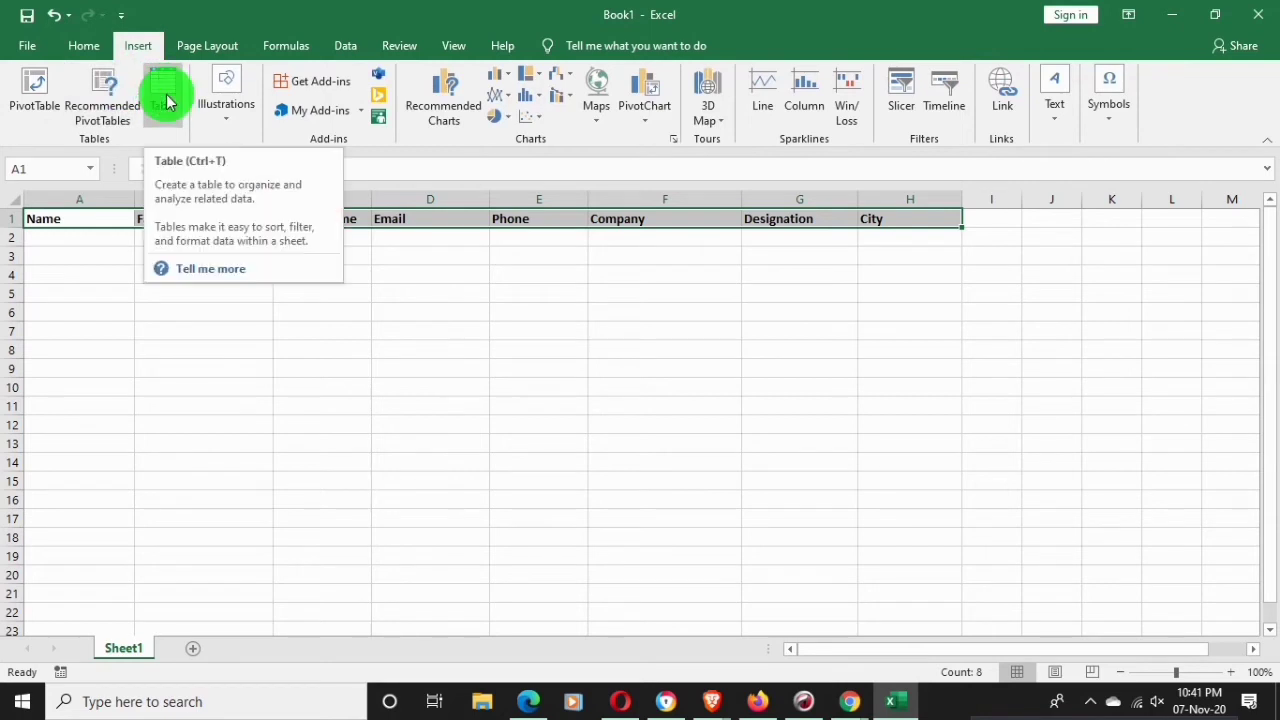
{"action": "left_click", "coordinate": [164, 100]}
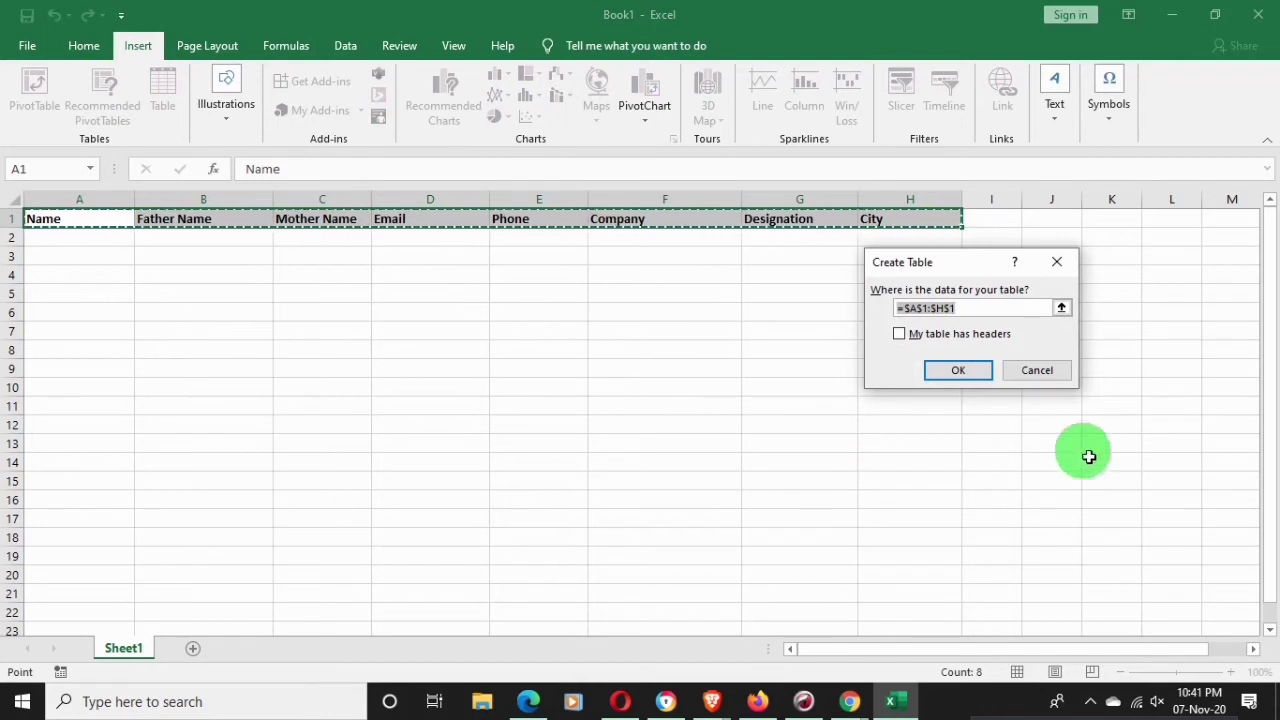
{"action": "left_click", "coordinate": [899, 334]}
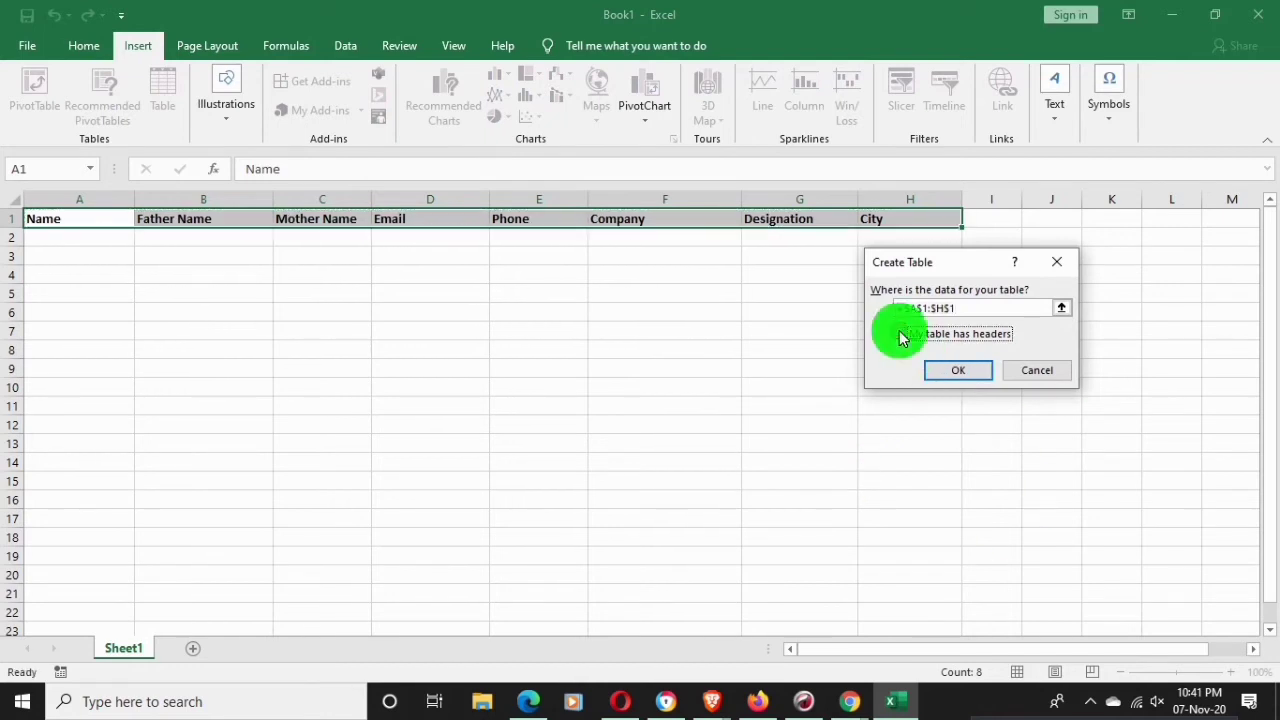
{"action": "left_click", "coordinate": [971, 374]}
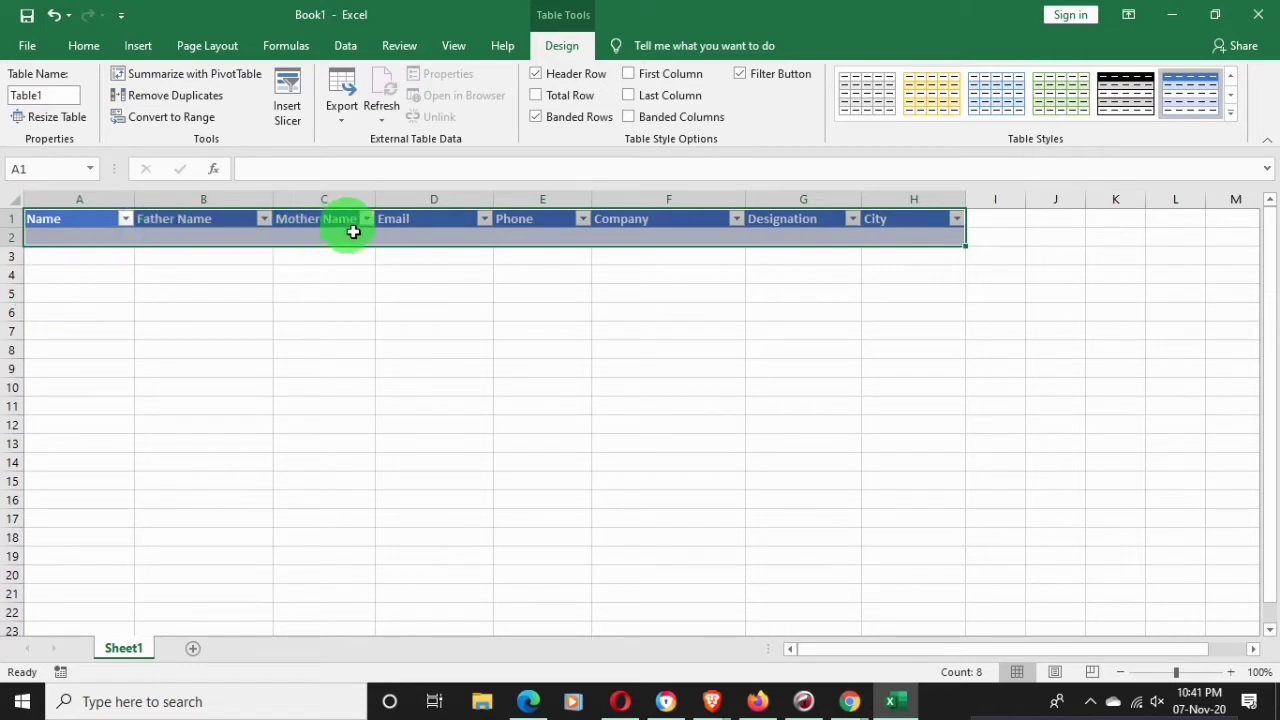
{"action": "left_click", "coordinate": [196, 271]}
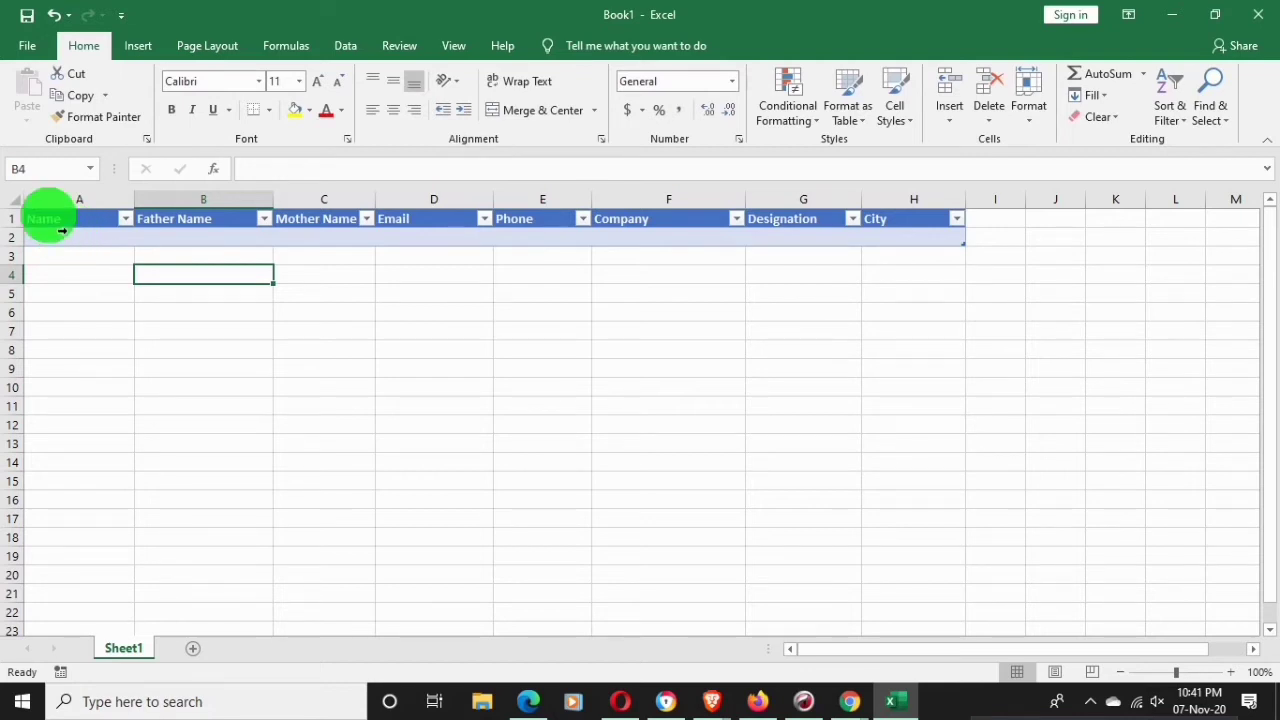
{"action": "left_click", "coordinate": [30, 218]}
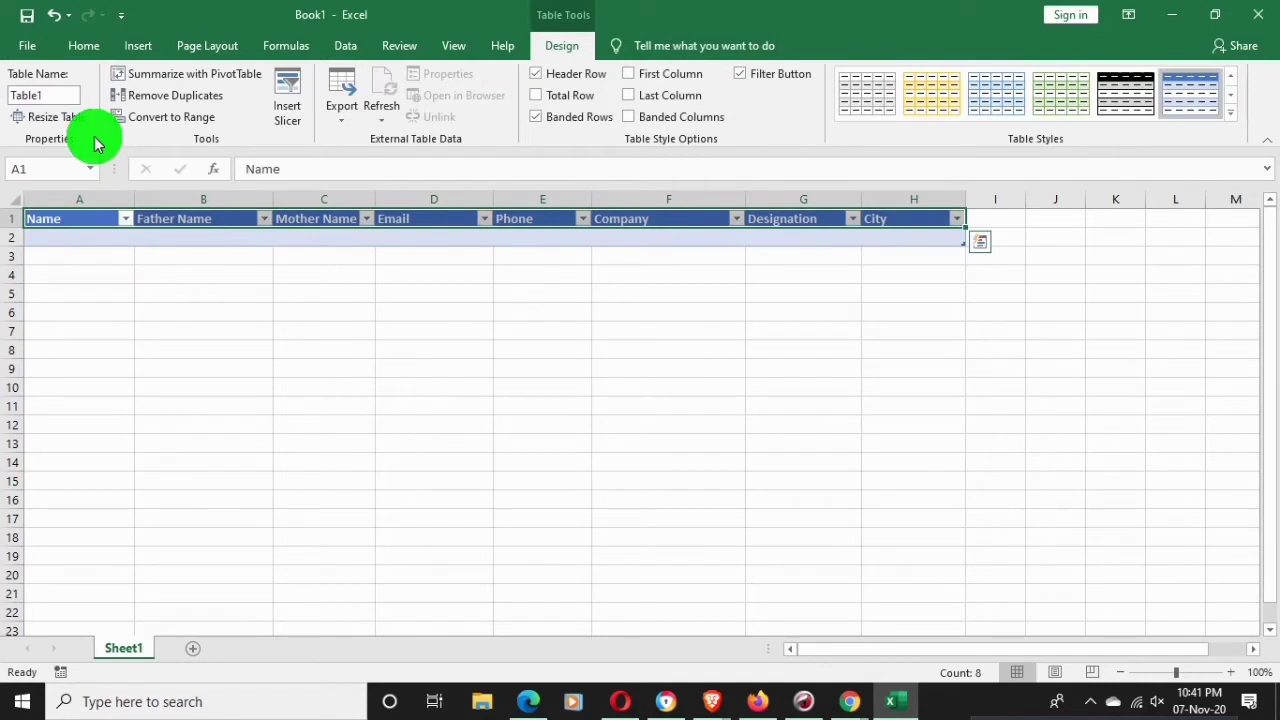
{"action": "left_click", "coordinate": [67, 259]}
{"action": "left_click", "coordinate": [86, 219]}
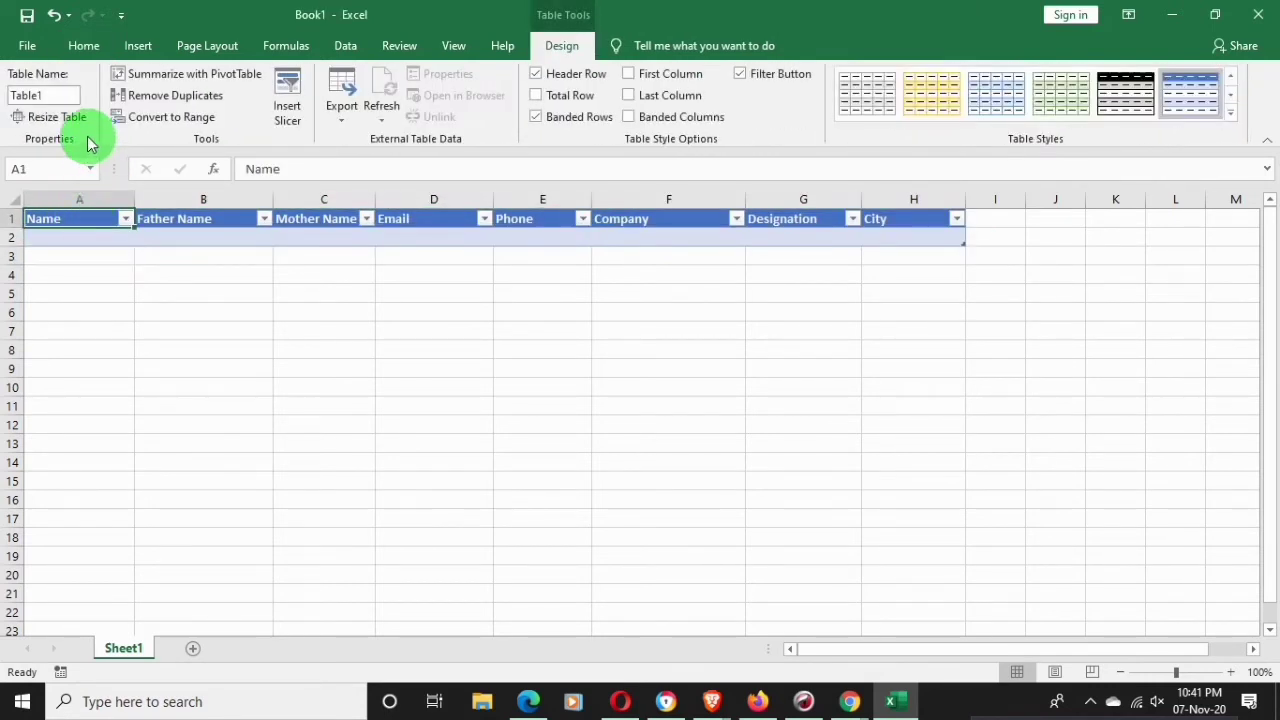
Open the Excel Options dialog from the File backstage's More menu
{"action": "left_click", "coordinate": [28, 46]}
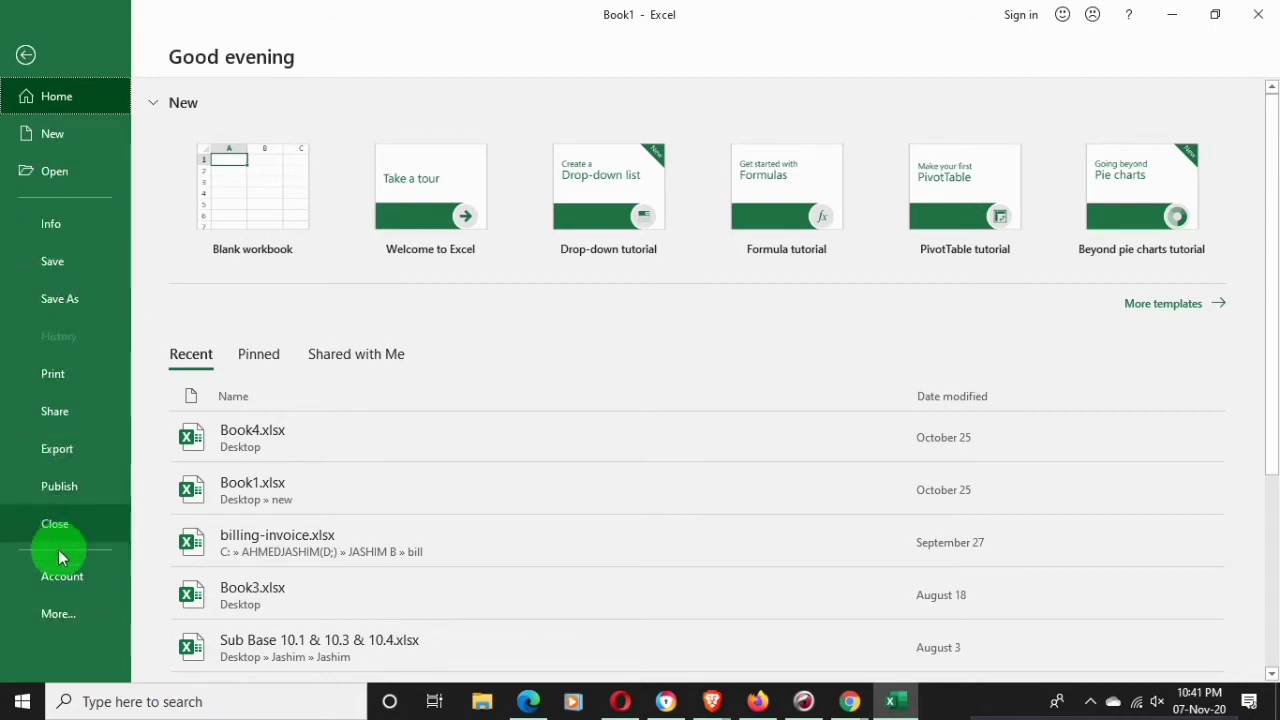
{"action": "left_click", "coordinate": [56, 616]}
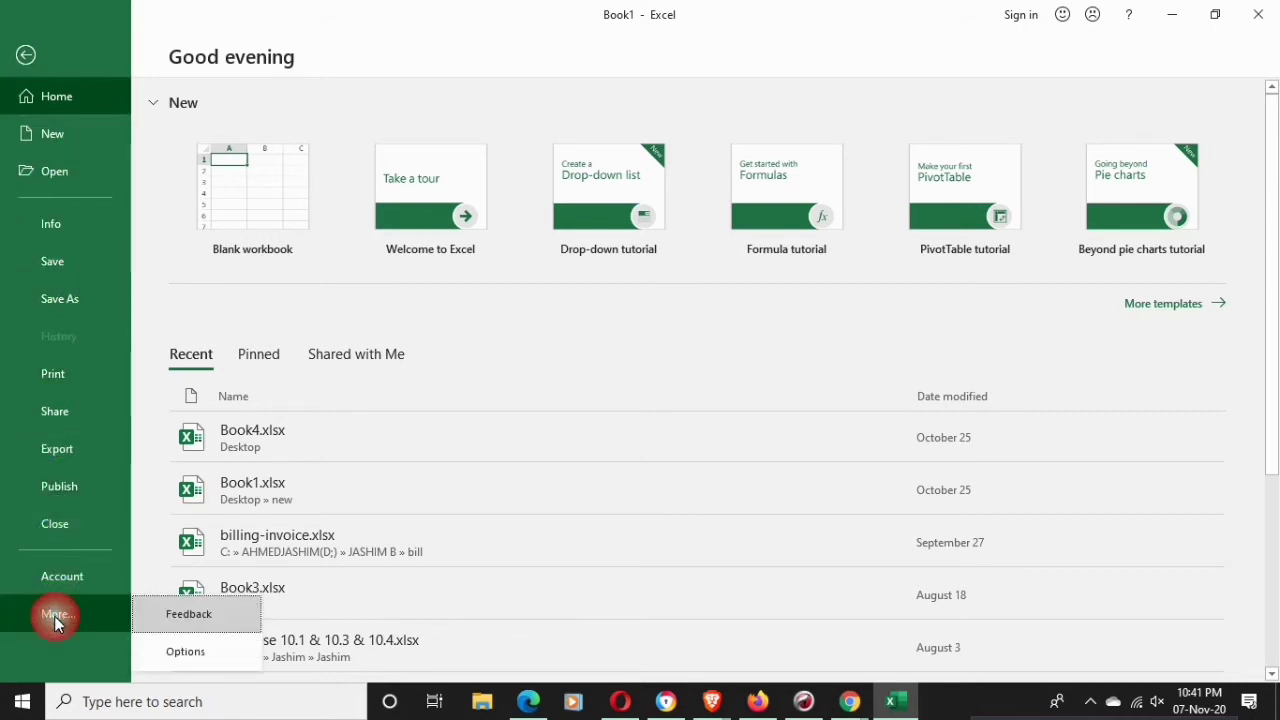
{"action": "left_click", "coordinate": [183, 655]}
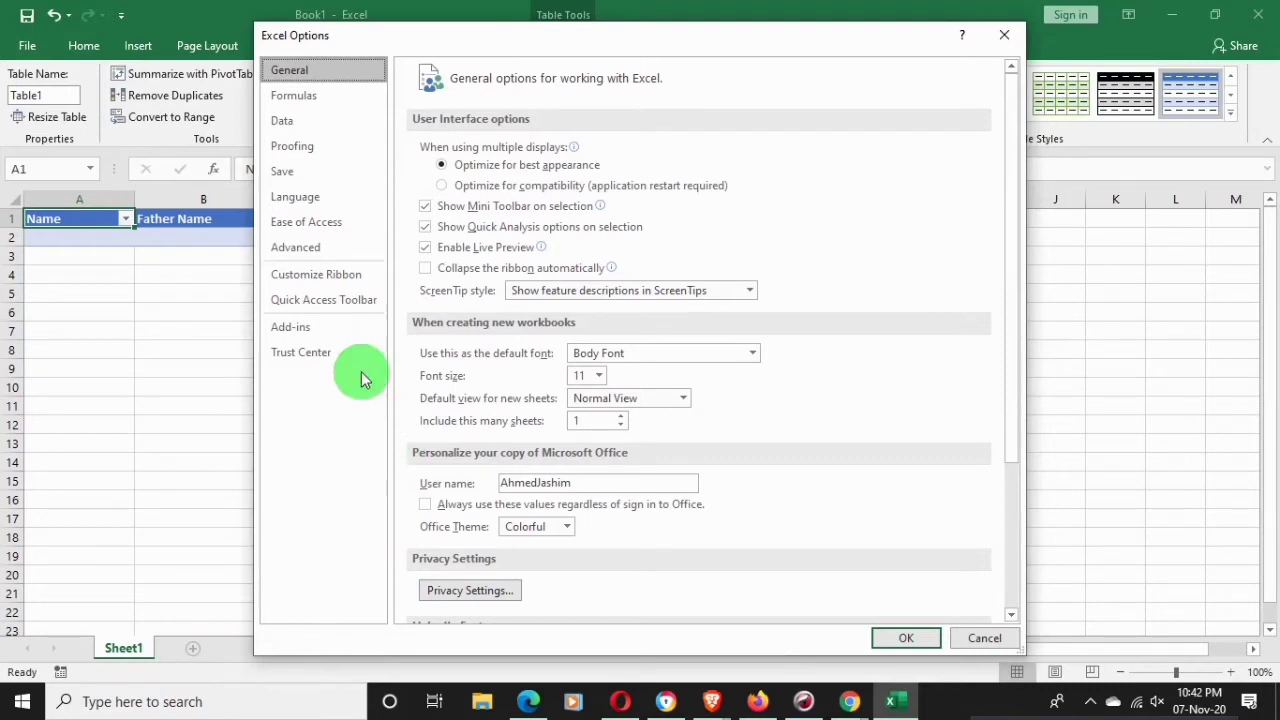
Go to Customize the Ribbon and list the Commands Not in the Ribbon
{"action": "left_click", "coordinate": [330, 275]}
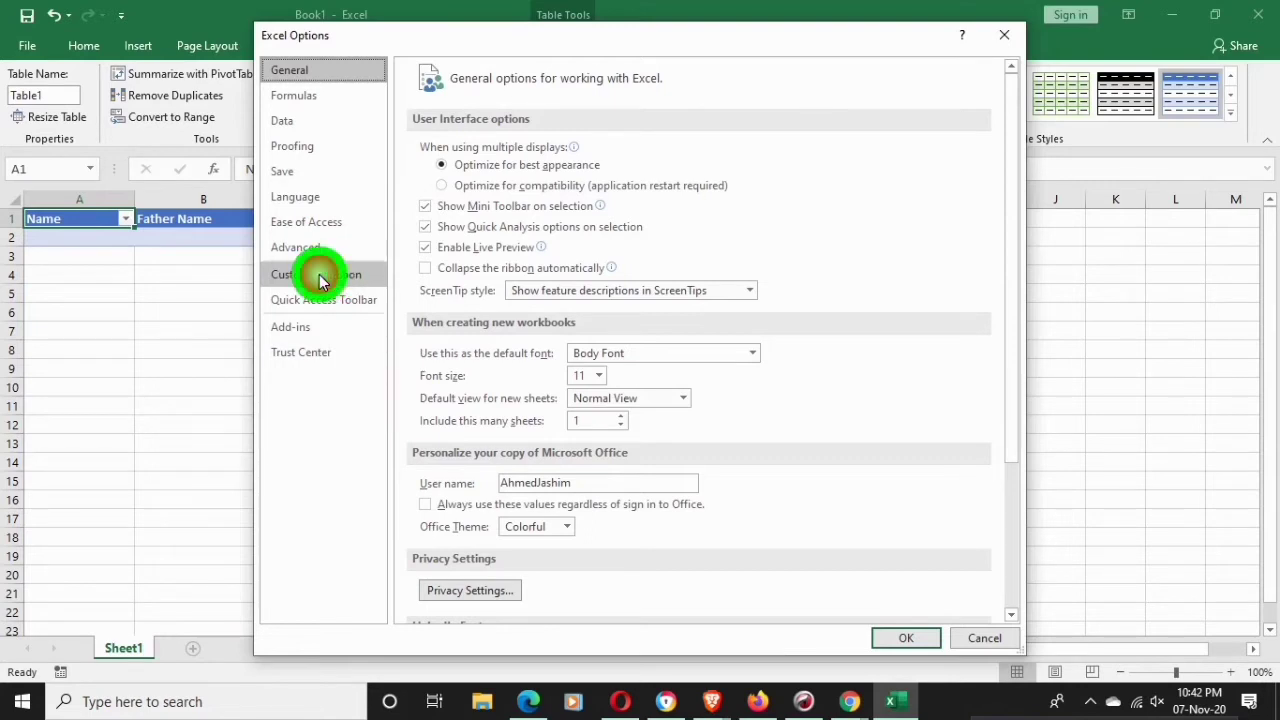
{"action": "left_click", "coordinate": [320, 280]}
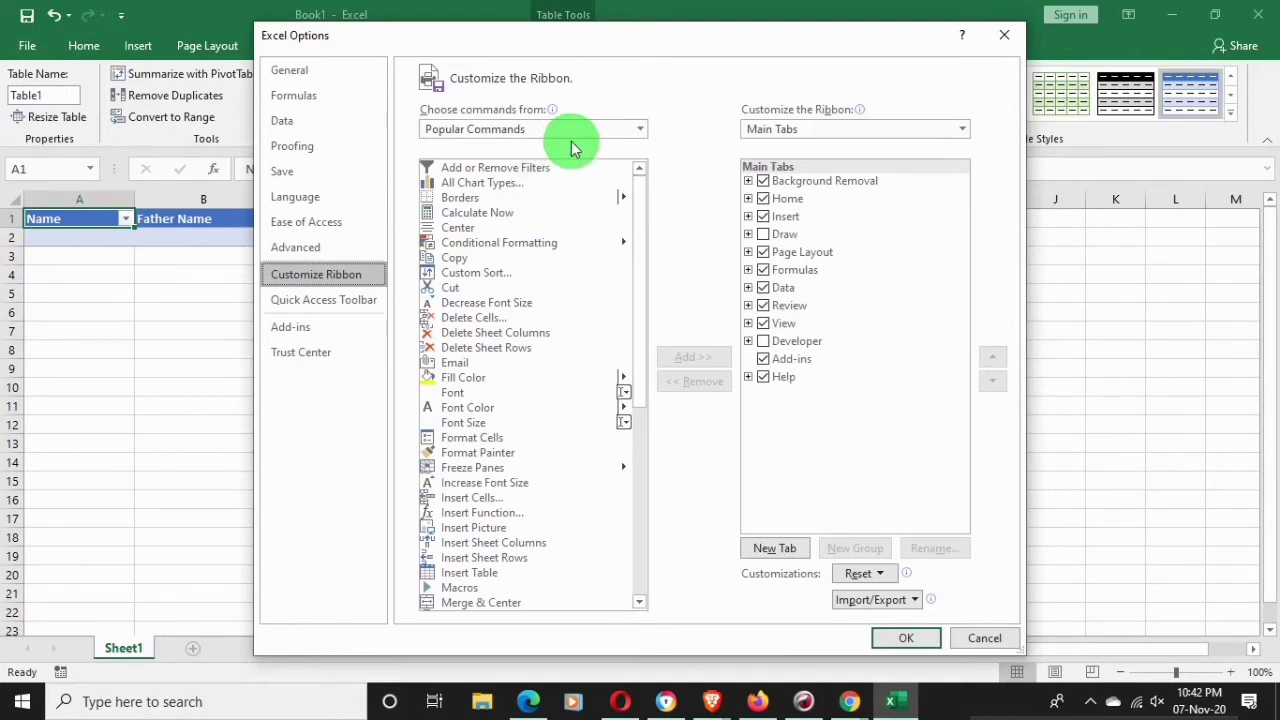
{"action": "left_click", "coordinate": [637, 132]}
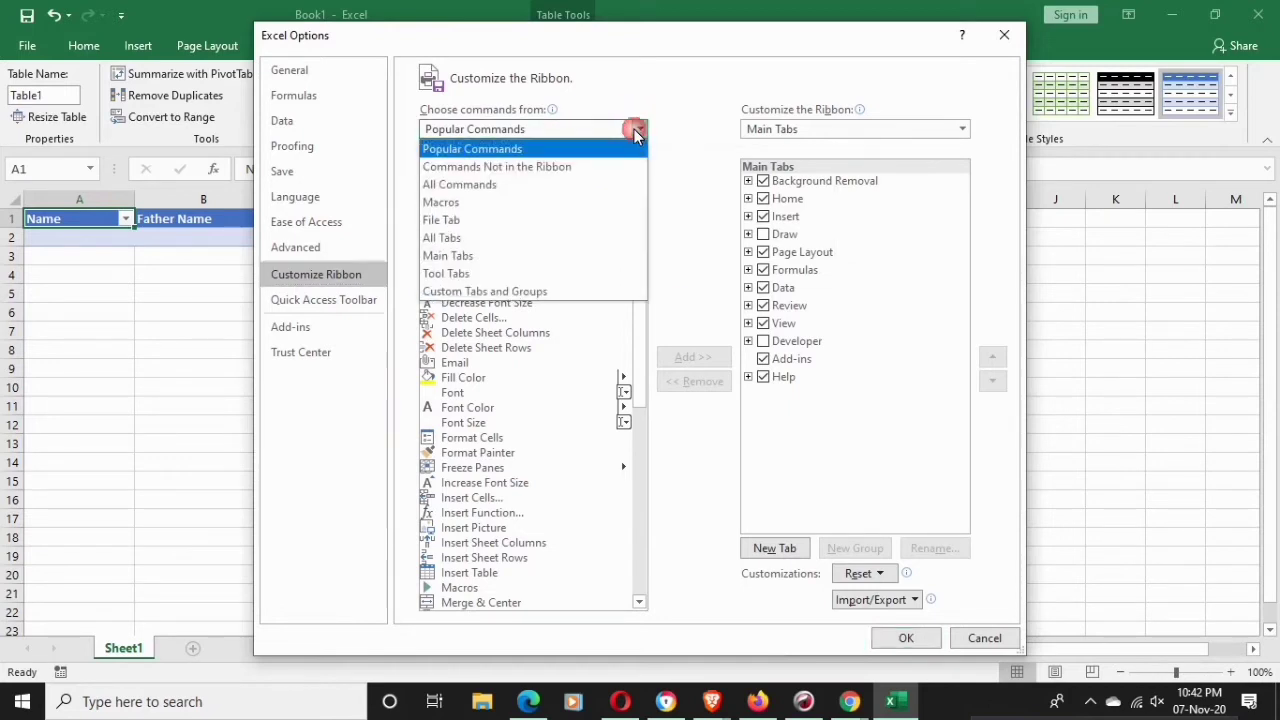
{"action": "left_click", "coordinate": [515, 169]}
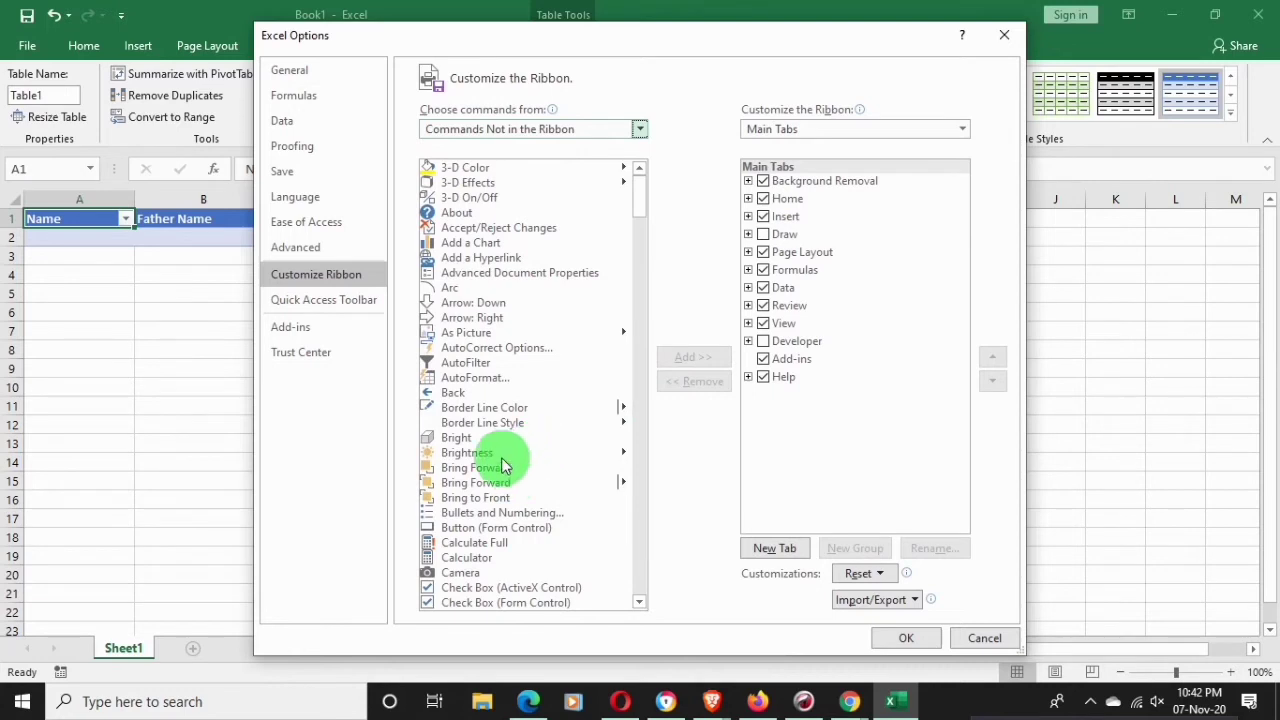
Scroll down that command list and select the Form... command
{"action": "scroll", "coordinate": [445, 275], "scroll_direction": "down", "scroll_amount": 1}
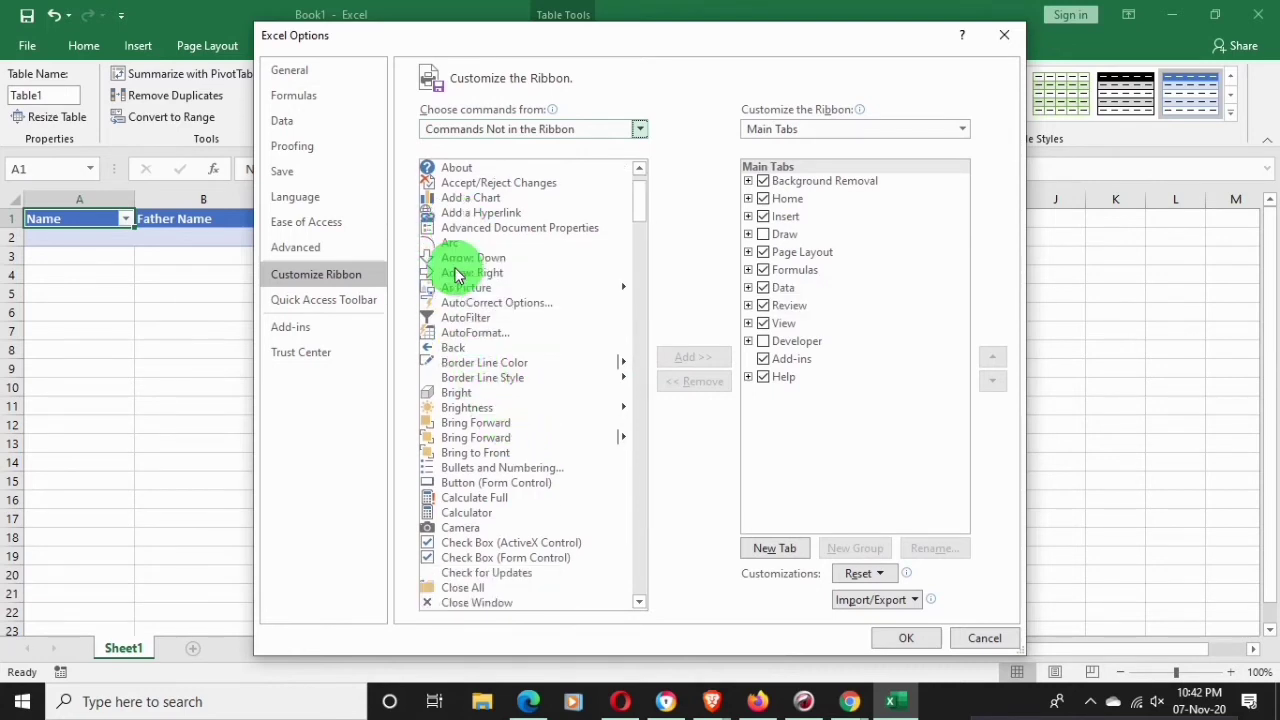
{"action": "scroll", "coordinate": [455, 275], "scroll_direction": "down", "scroll_amount": 1}
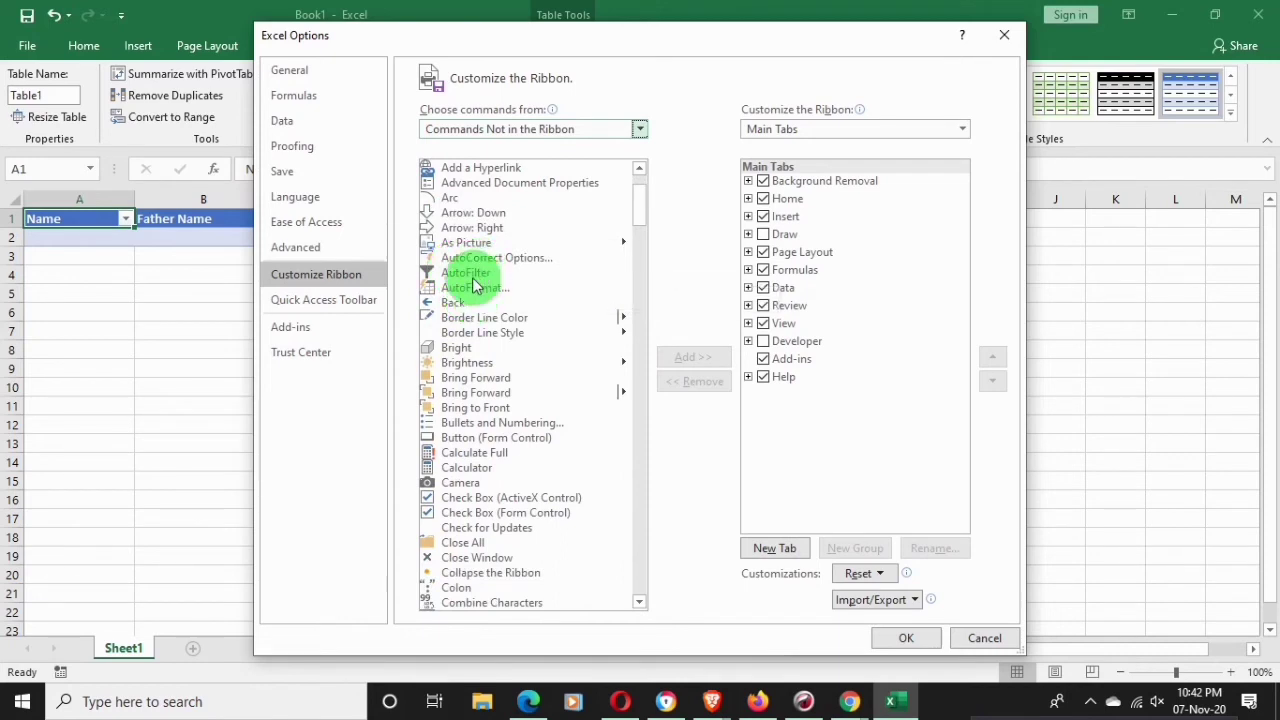
{"action": "scroll", "coordinate": [462, 262], "scroll_direction": "down", "scroll_amount": 1}
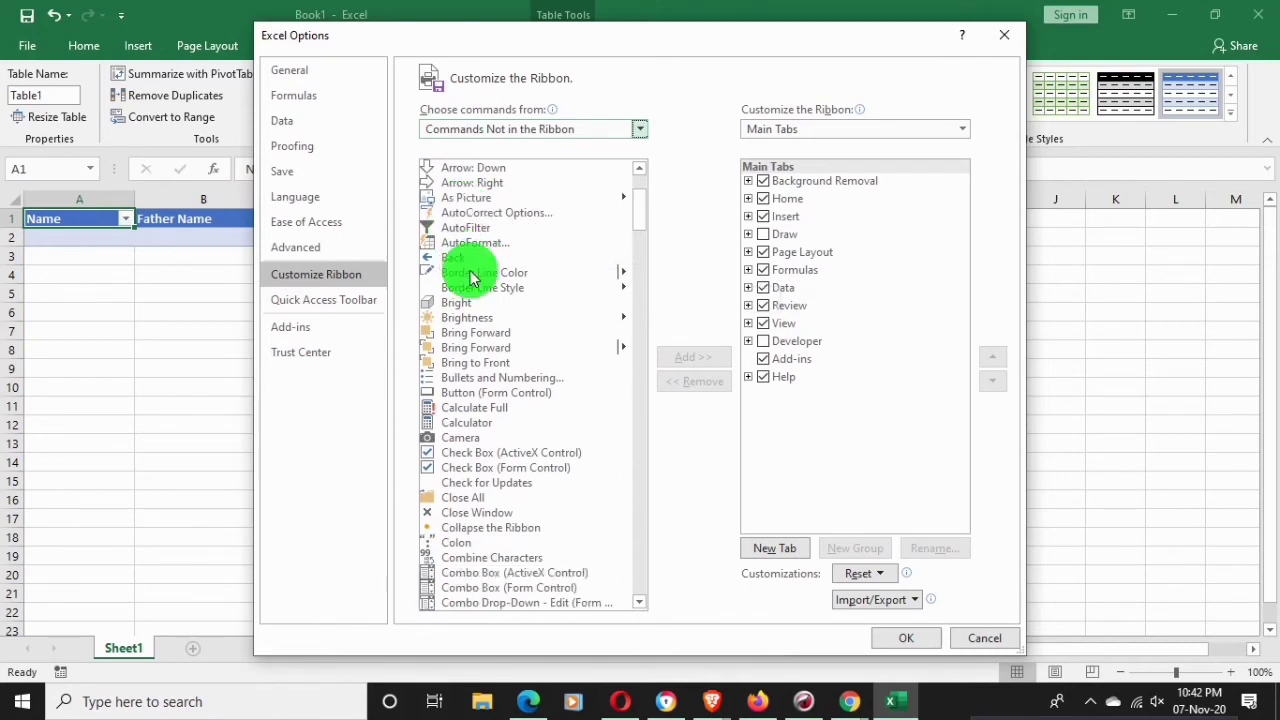
{"action": "scroll", "coordinate": [495, 375], "scroll_direction": "down", "scroll_amount": 3}
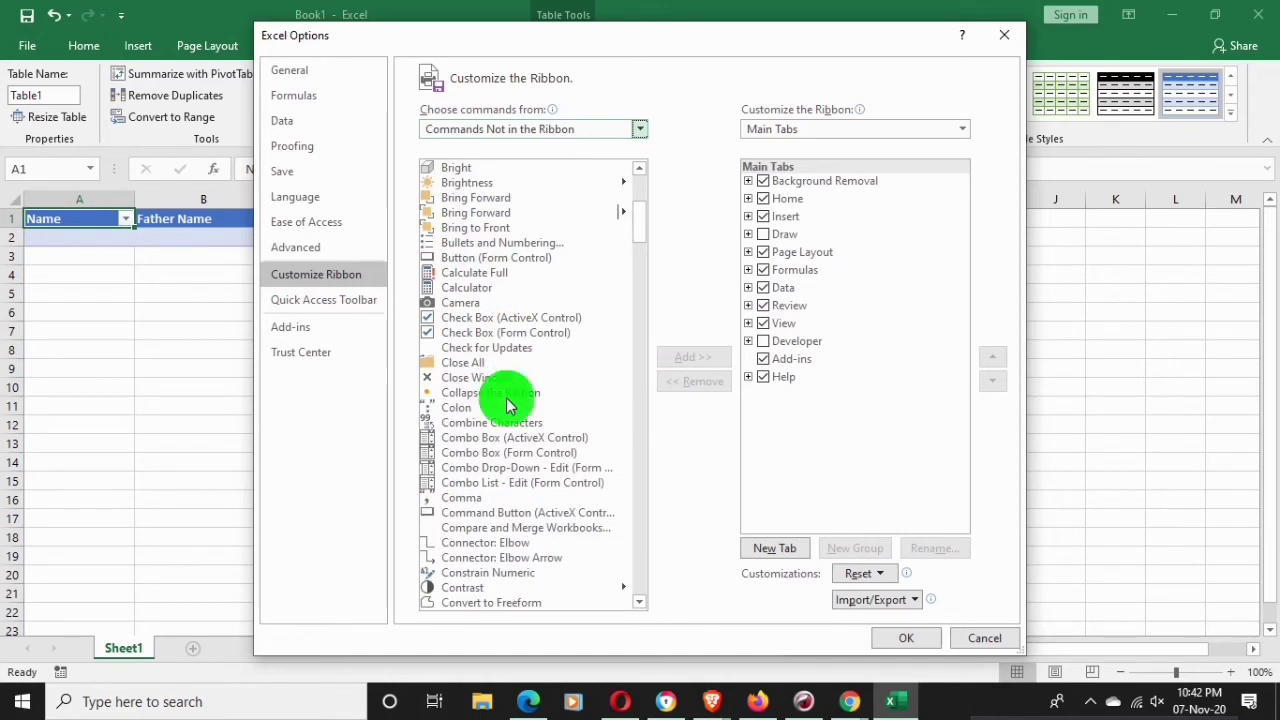
{"action": "scroll", "coordinate": [505, 400], "scroll_direction": "down", "scroll_amount": 3}
{"action": "scroll", "coordinate": [505, 400], "scroll_direction": "down", "scroll_amount": 4}
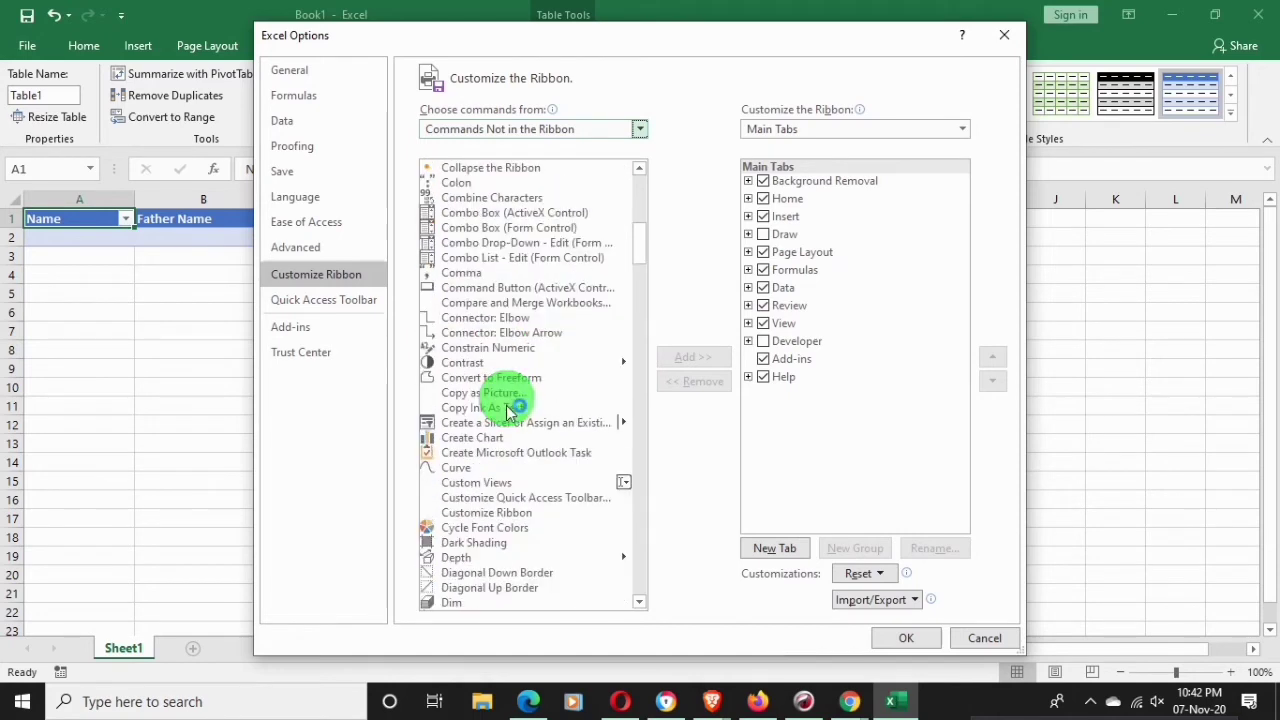
{"action": "scroll", "coordinate": [510, 410], "scroll_direction": "down", "scroll_amount": 3}
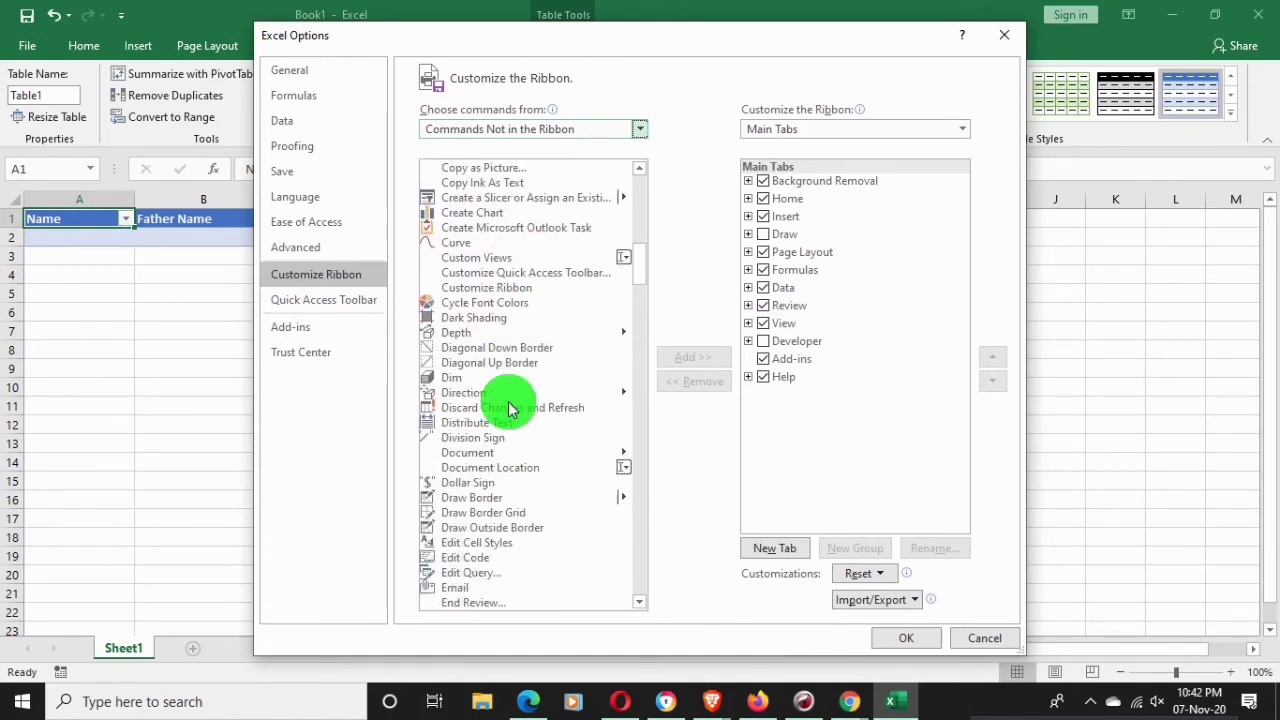
{"action": "scroll", "coordinate": [510, 408], "scroll_direction": "down", "scroll_amount": 2}
{"action": "scroll", "coordinate": [505, 406], "scroll_direction": "down", "scroll_amount": 1}
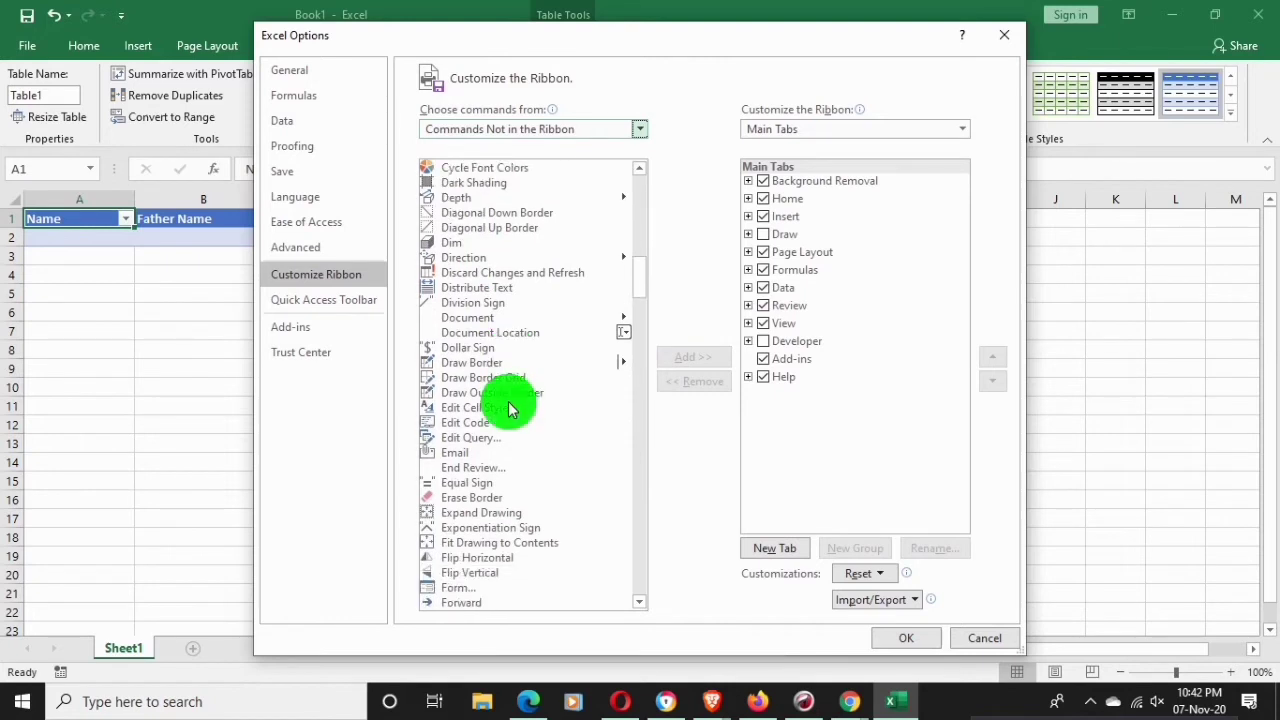
{"action": "scroll", "coordinate": [505, 406], "scroll_direction": "down", "scroll_amount": 1}
{"action": "left_click", "coordinate": [457, 543]}
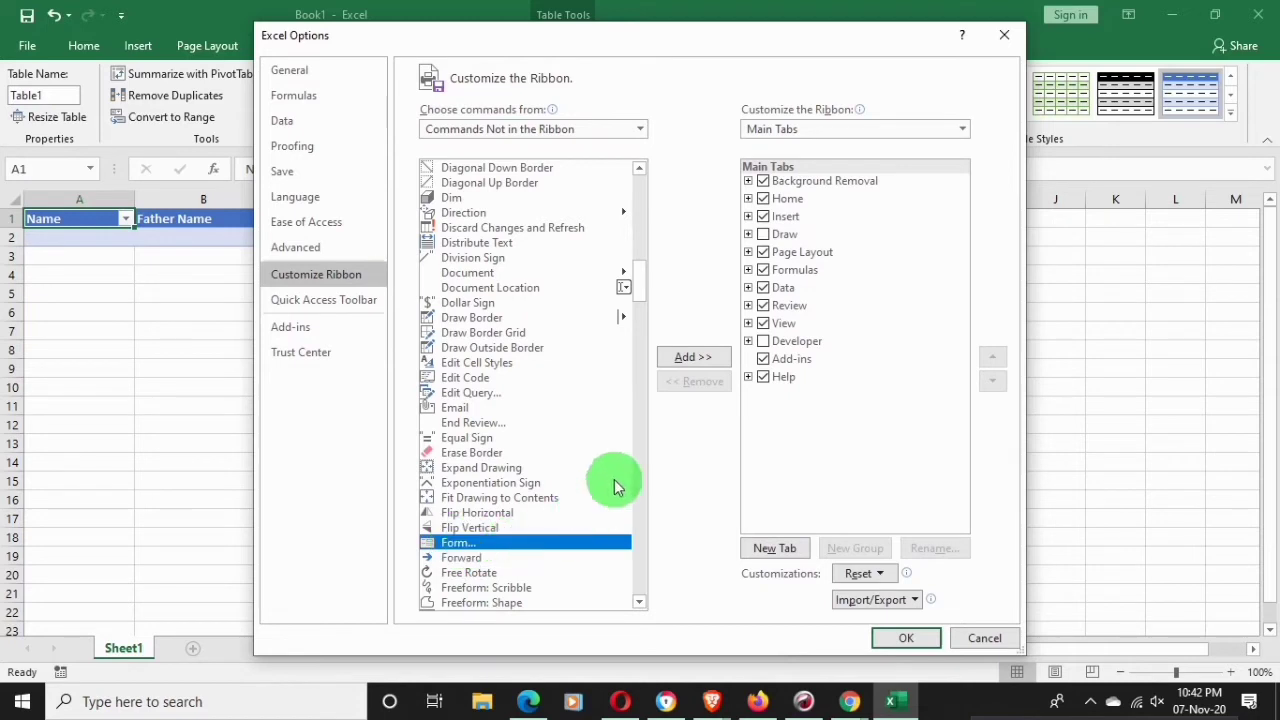
Dismiss the custom-group warning, then create and select a New Tab (Custom)
{"action": "left_click", "coordinate": [689, 363]}
{"action": "left_click", "coordinate": [655, 399]}
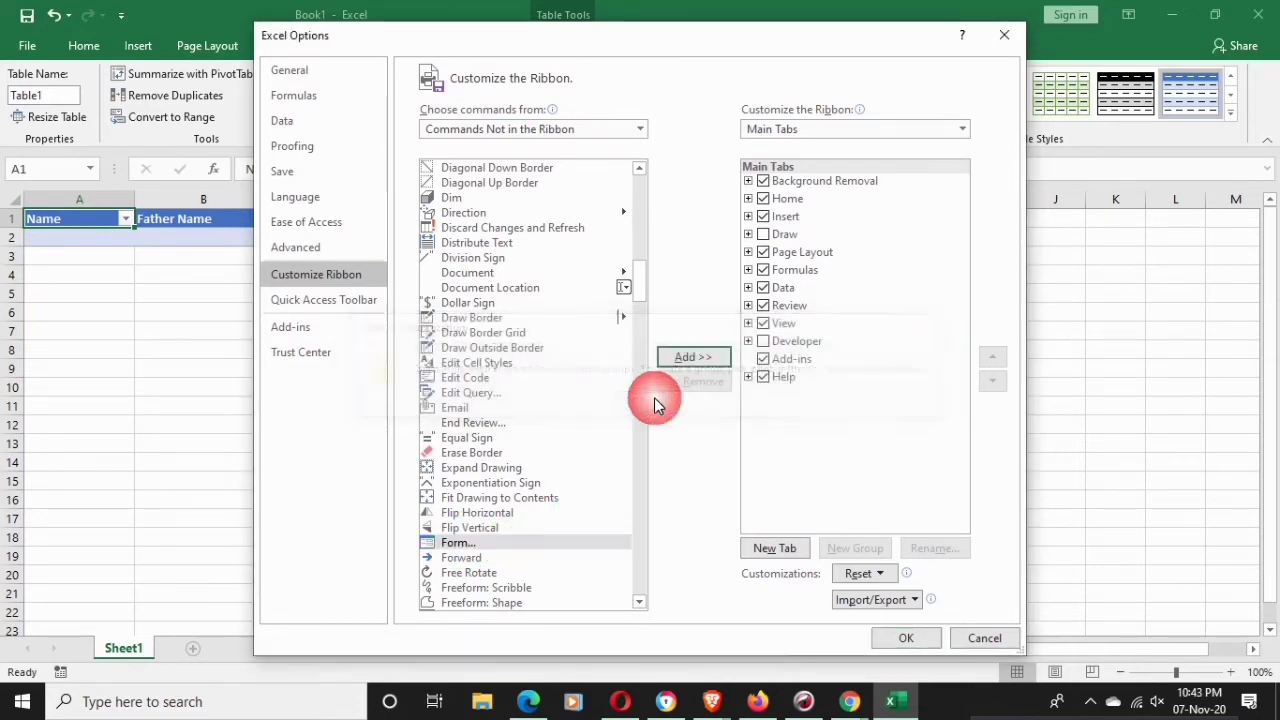
{"action": "left_click", "coordinate": [790, 550]}
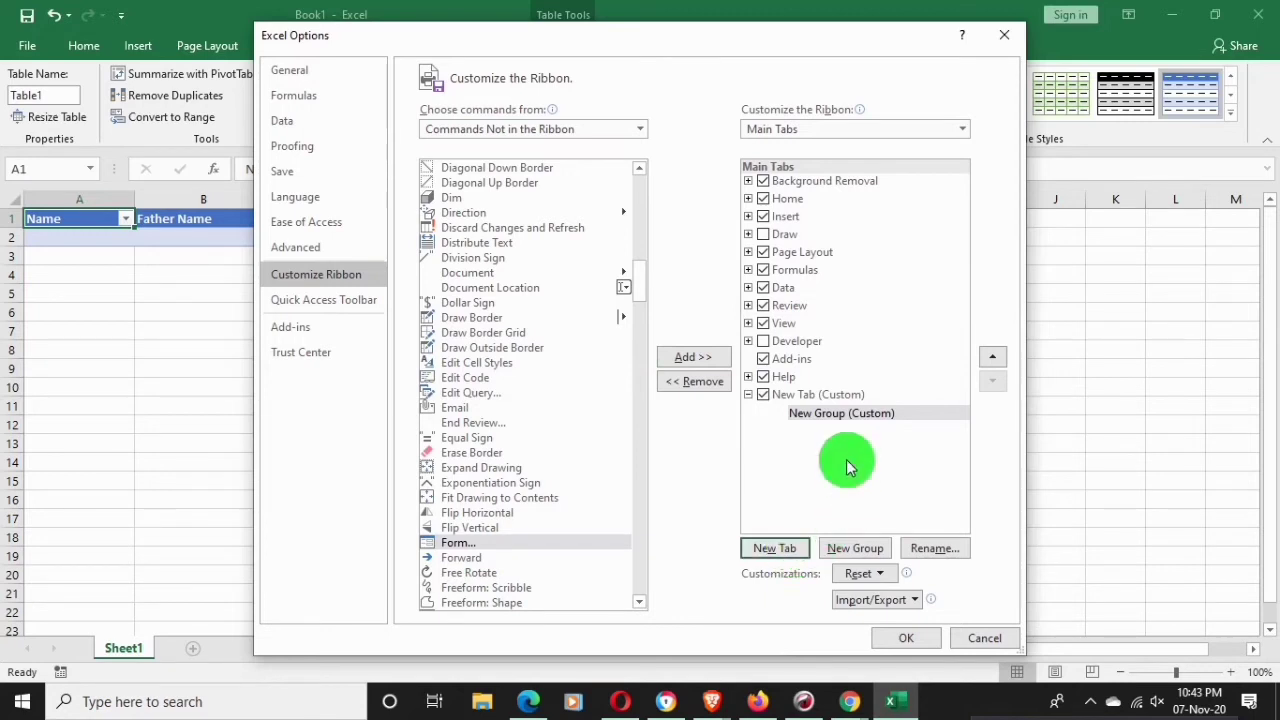
{"action": "left_click", "coordinate": [805, 397]}
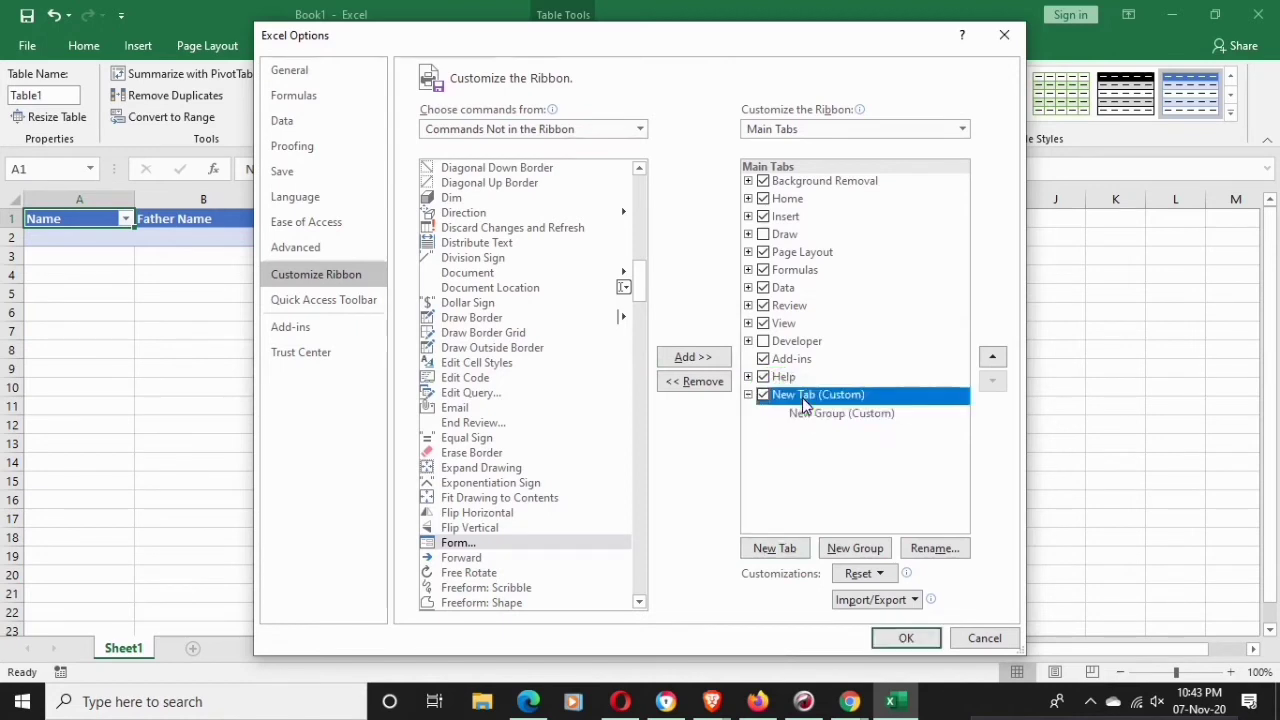
Rename the custom ribbon tab from New Tab to 'Data Entry'
{"action": "left_click", "coordinate": [930, 549]}
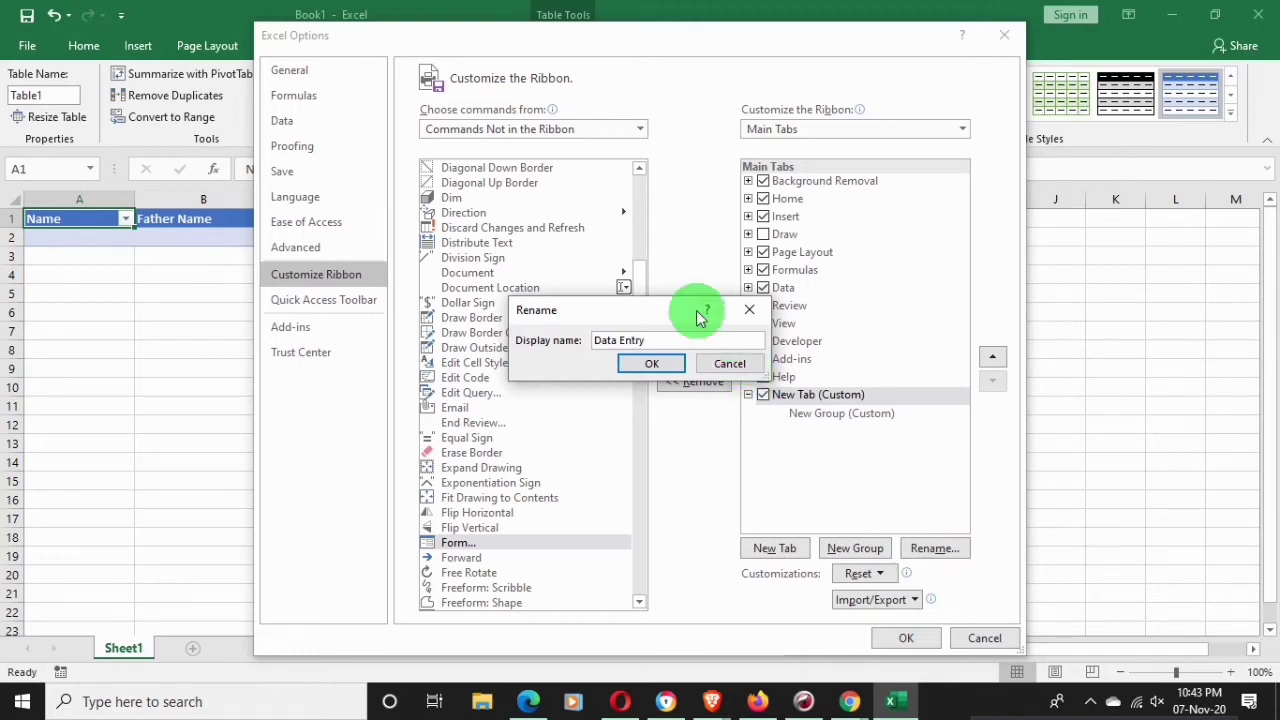
{"action": "left_click", "coordinate": [652, 363]}
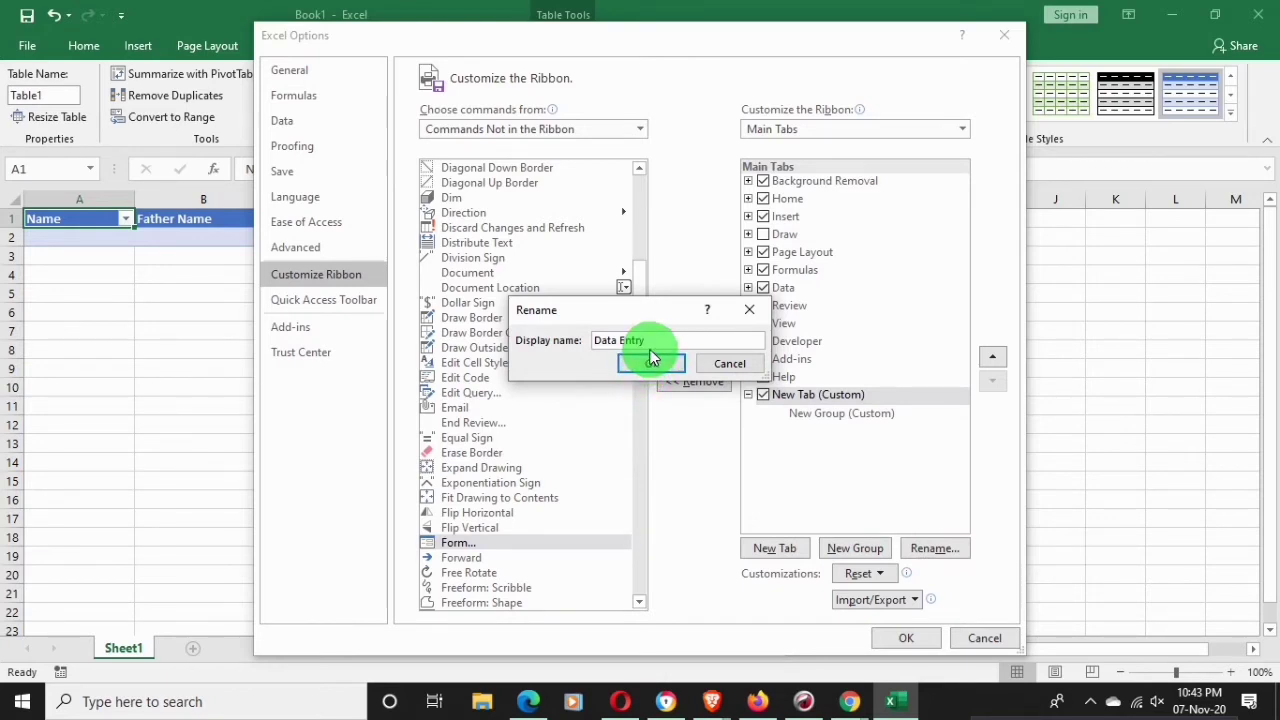
{"action": "left_click", "coordinate": [657, 363]}
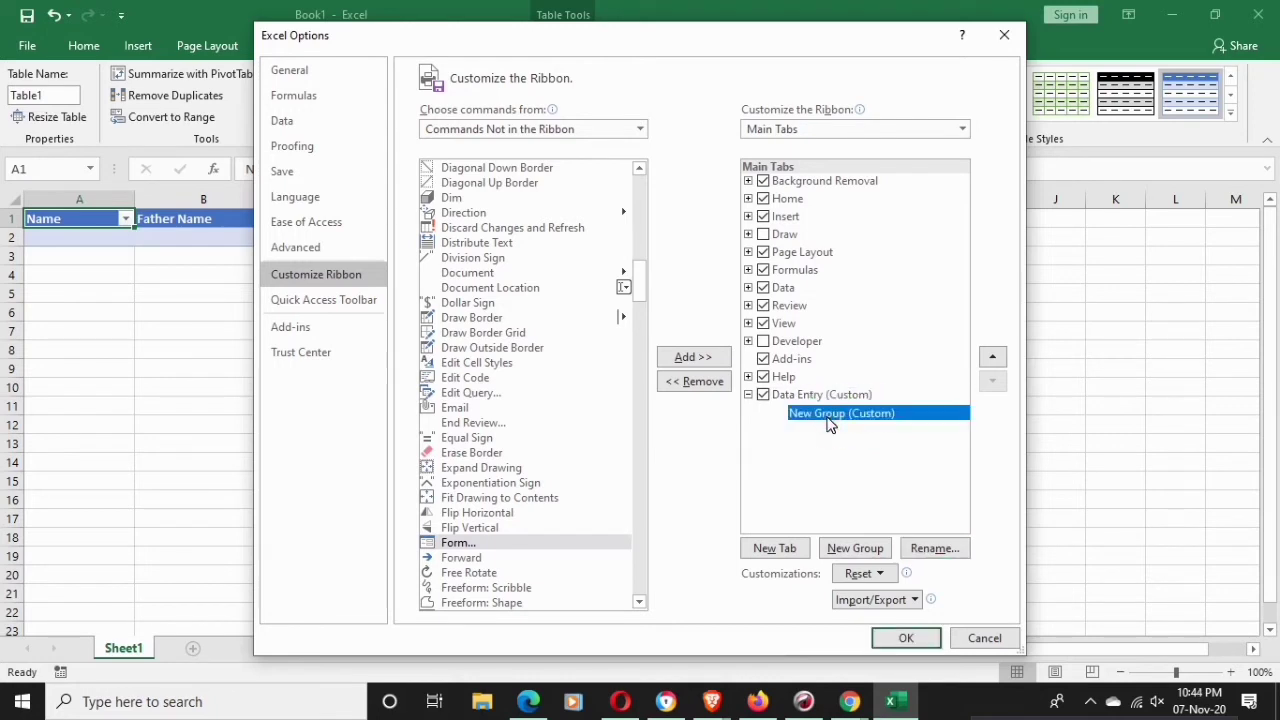
Add the Form command into New Group (Custom) under the Data Entry tab
{"action": "left_click", "coordinate": [829, 419]}
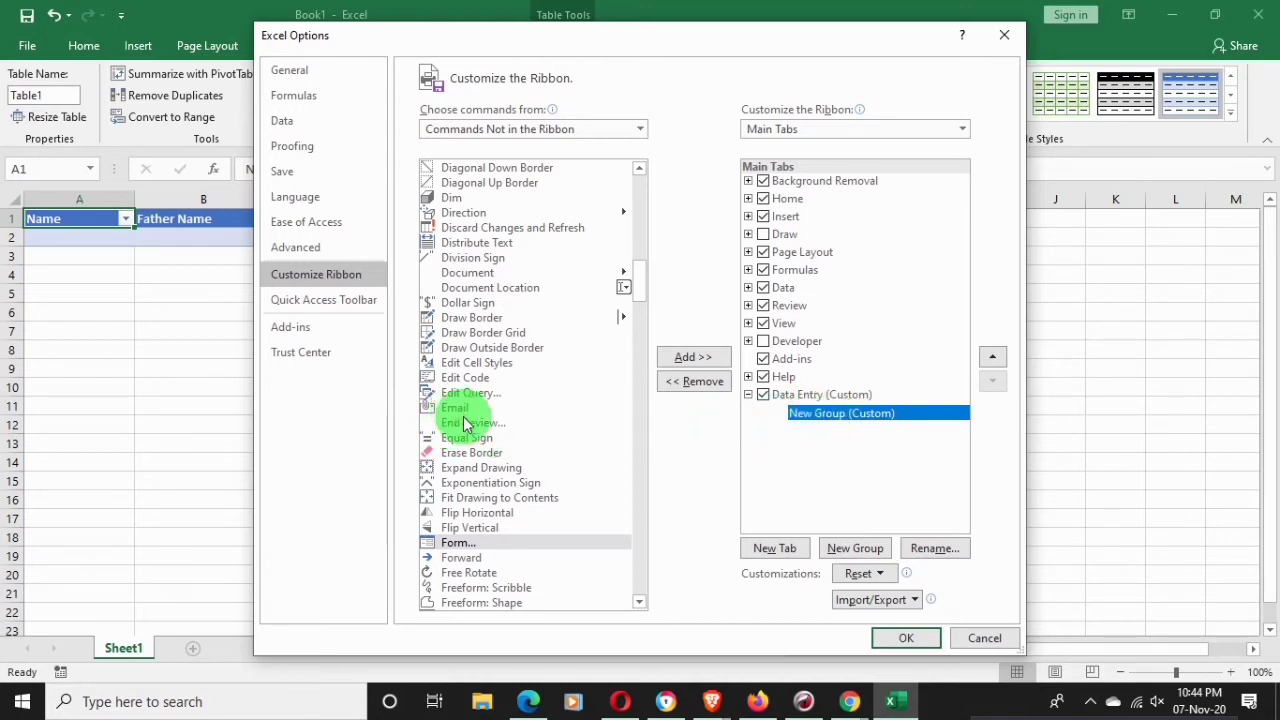
{"action": "left_click", "coordinate": [468, 545]}
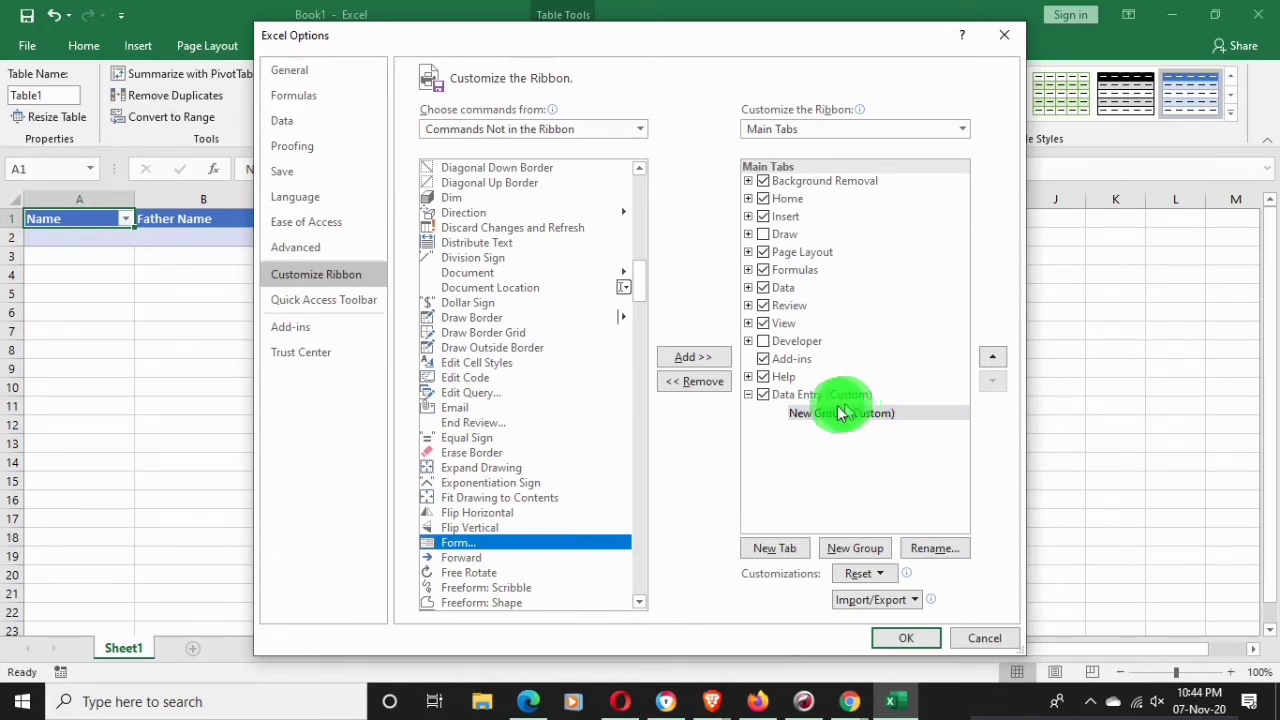
{"action": "left_click", "coordinate": [677, 358]}
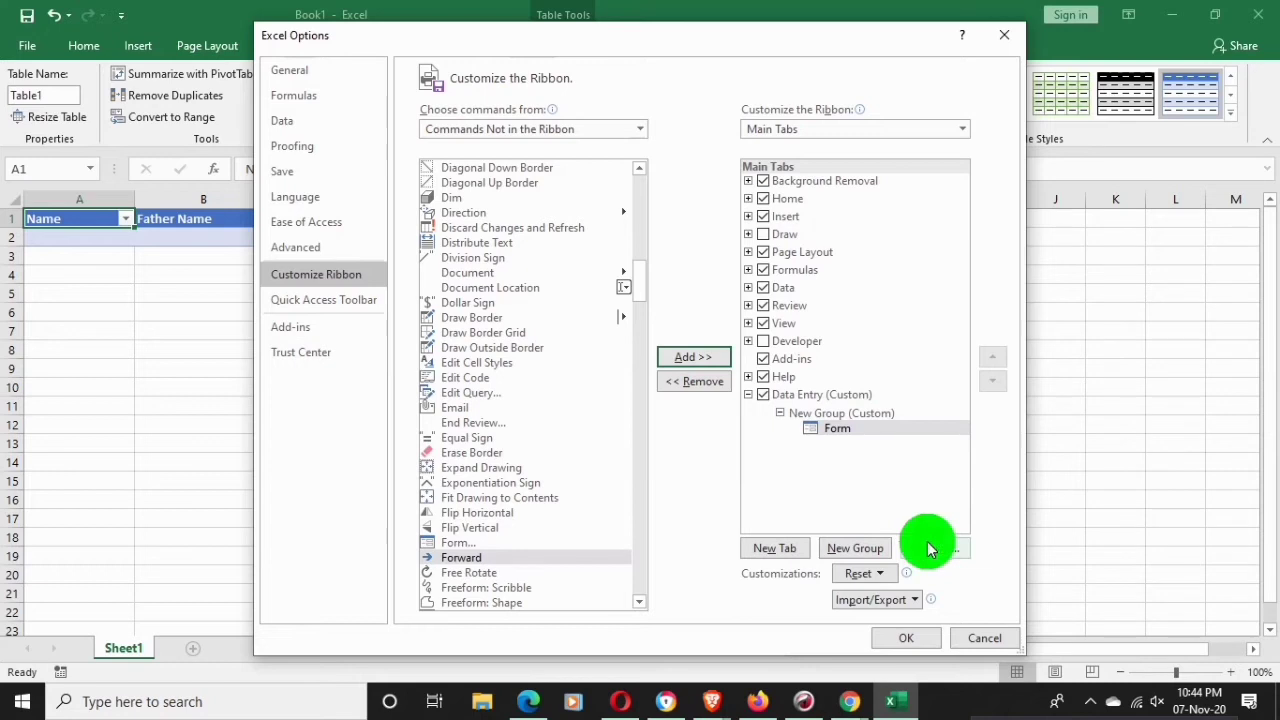
Open the Rename dialog for New Group (Custom) under Data Entry
{"action": "left_click", "coordinate": [826, 414]}
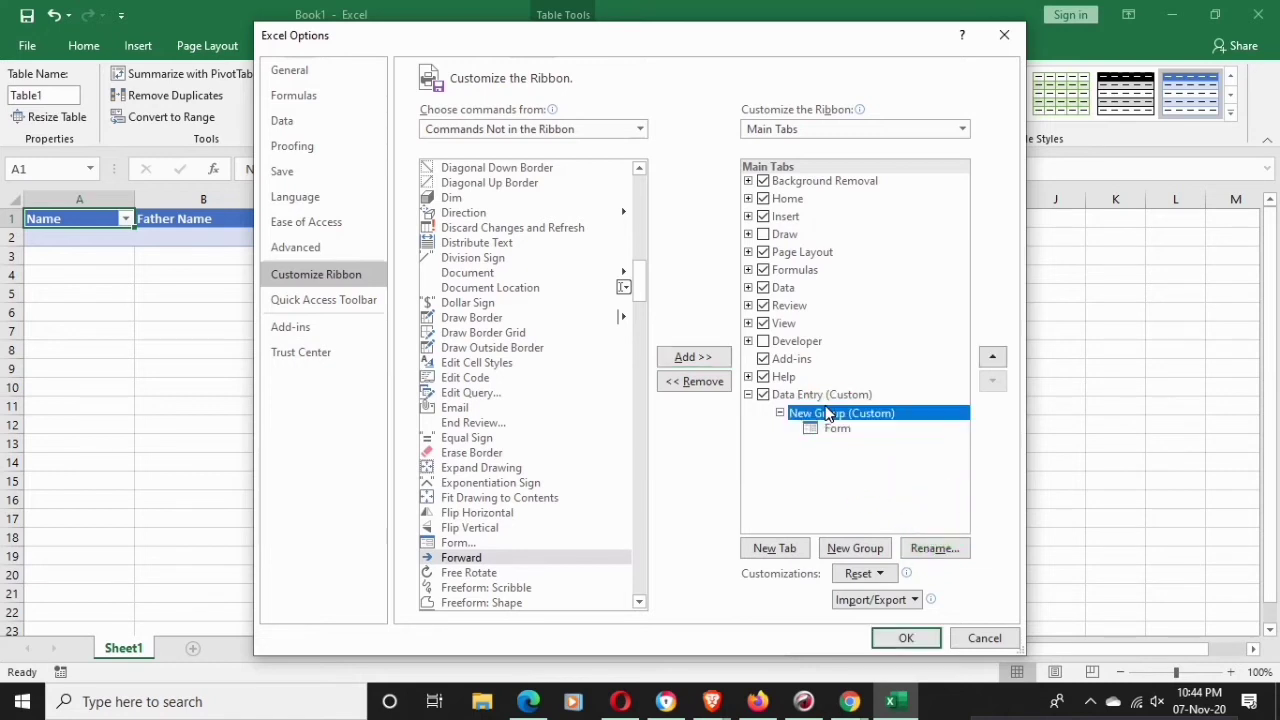
{"action": "left_click", "coordinate": [958, 550]}
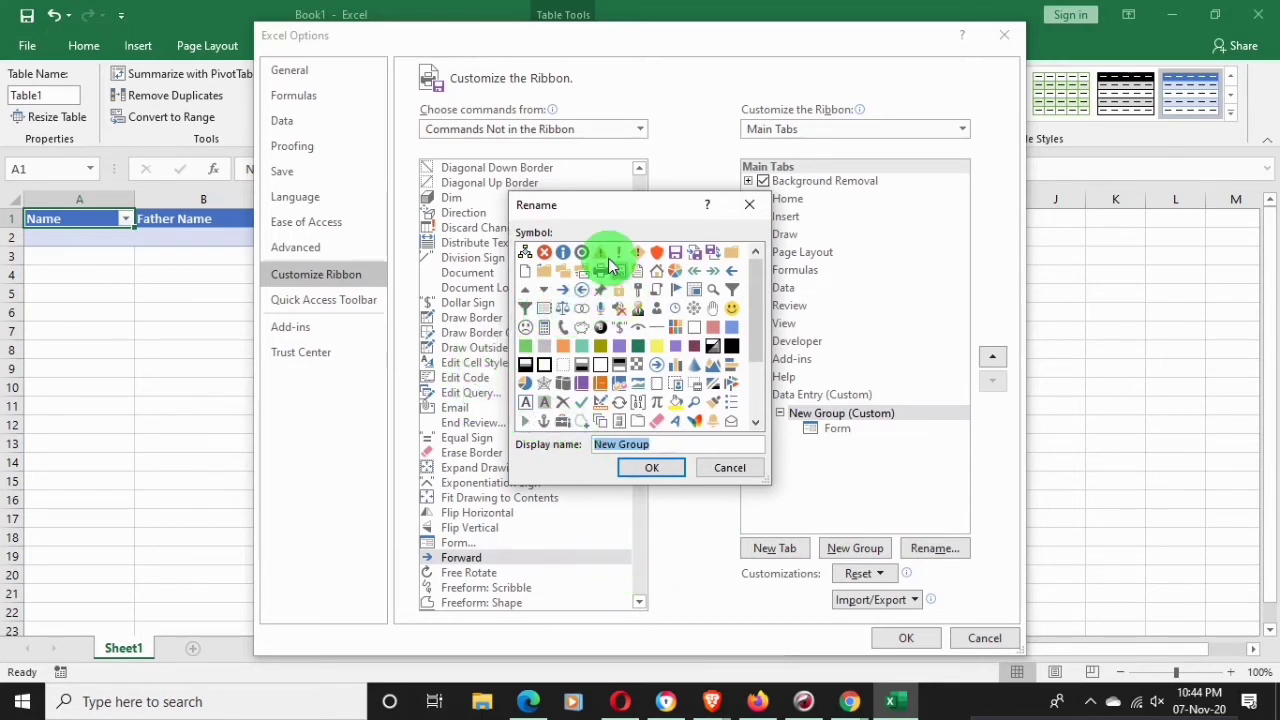
Pick a symbol icon for the custom group, leaving its name as New Group
{"action": "scroll", "coordinate": [598, 283], "scroll_direction": "down", "scroll_amount": 1}
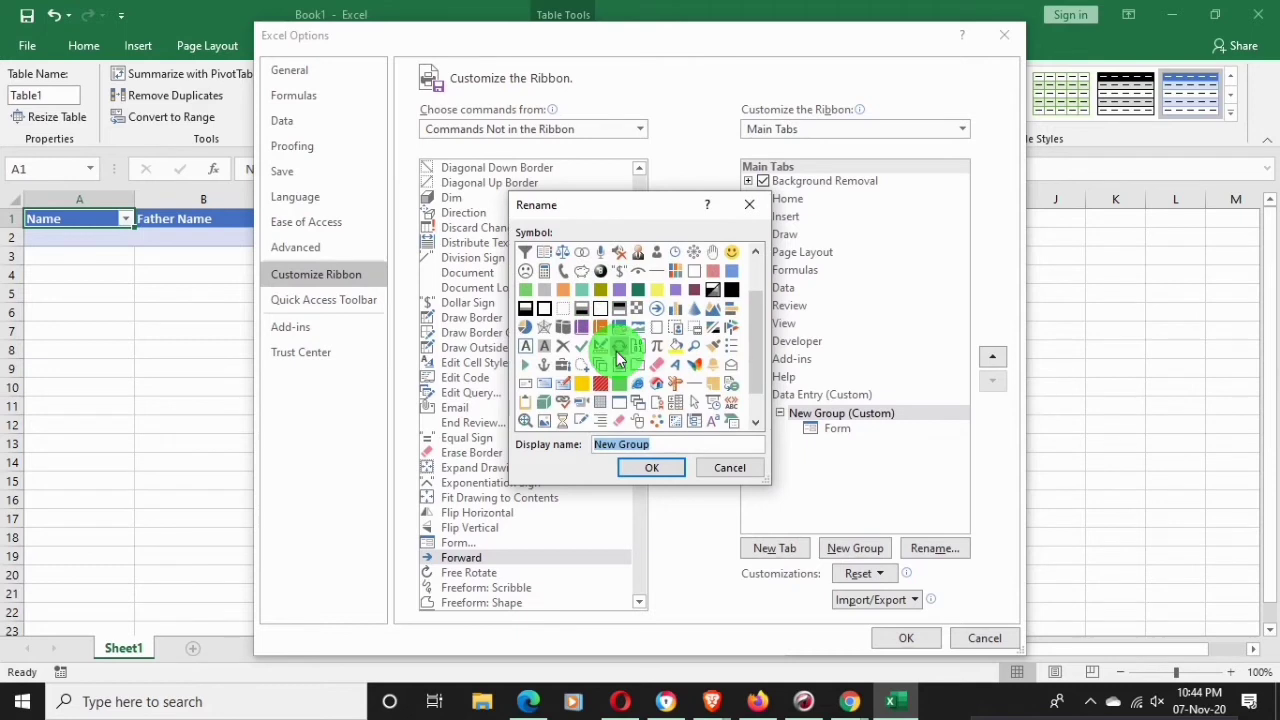
{"action": "scroll", "coordinate": [614, 330], "scroll_direction": "down", "scroll_amount": 1}
{"action": "scroll", "coordinate": [616, 334], "scroll_direction": "up", "scroll_amount": 1}
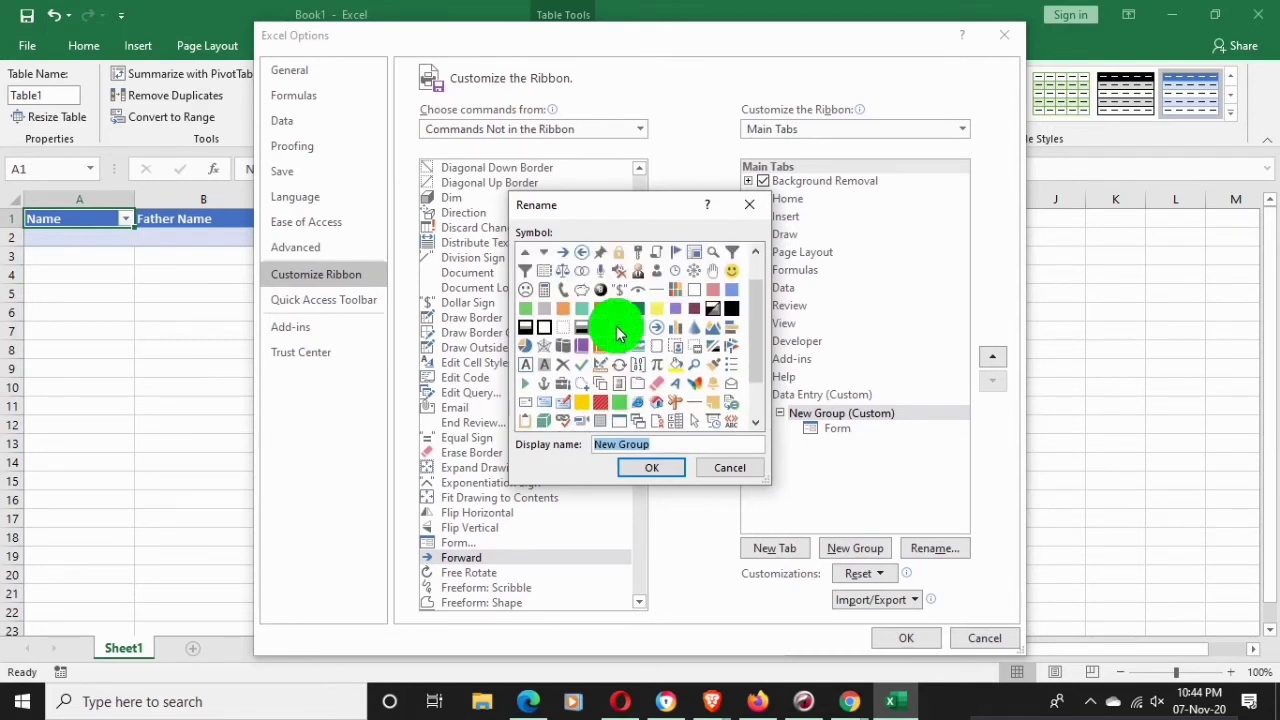
{"action": "scroll", "coordinate": [640, 345], "scroll_direction": "down", "scroll_amount": 1}
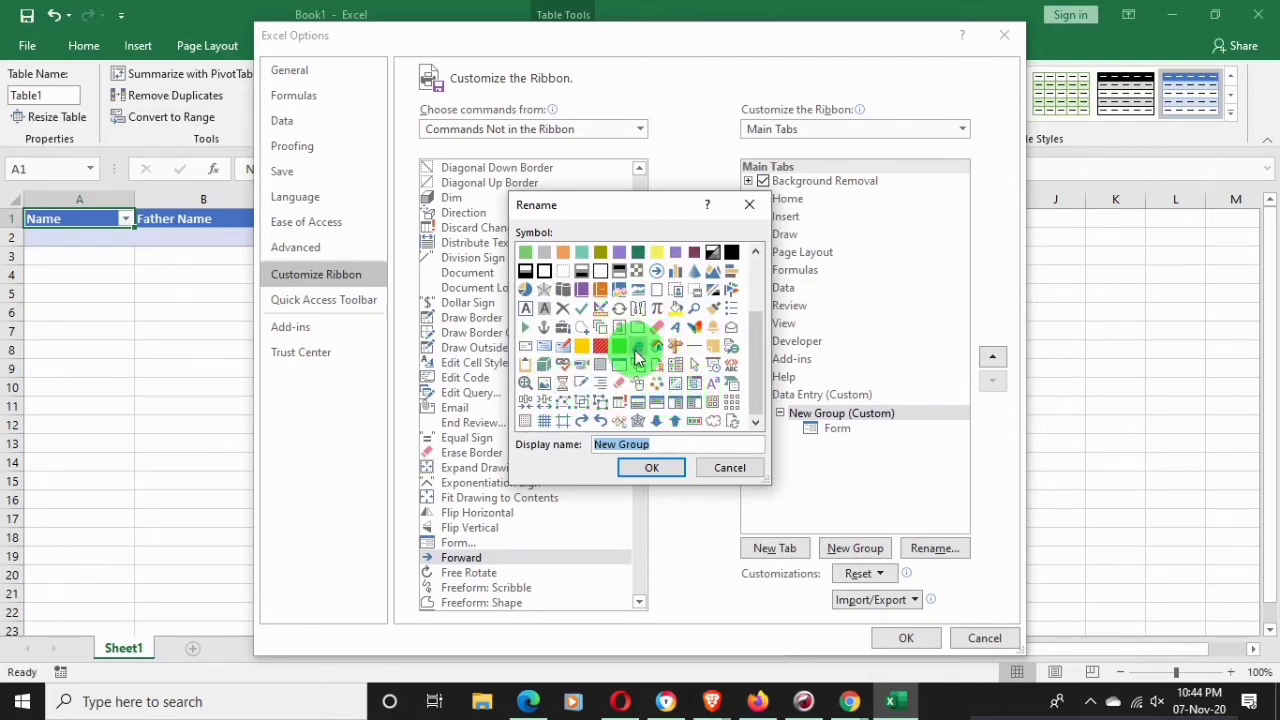
{"action": "left_click", "coordinate": [638, 383]}
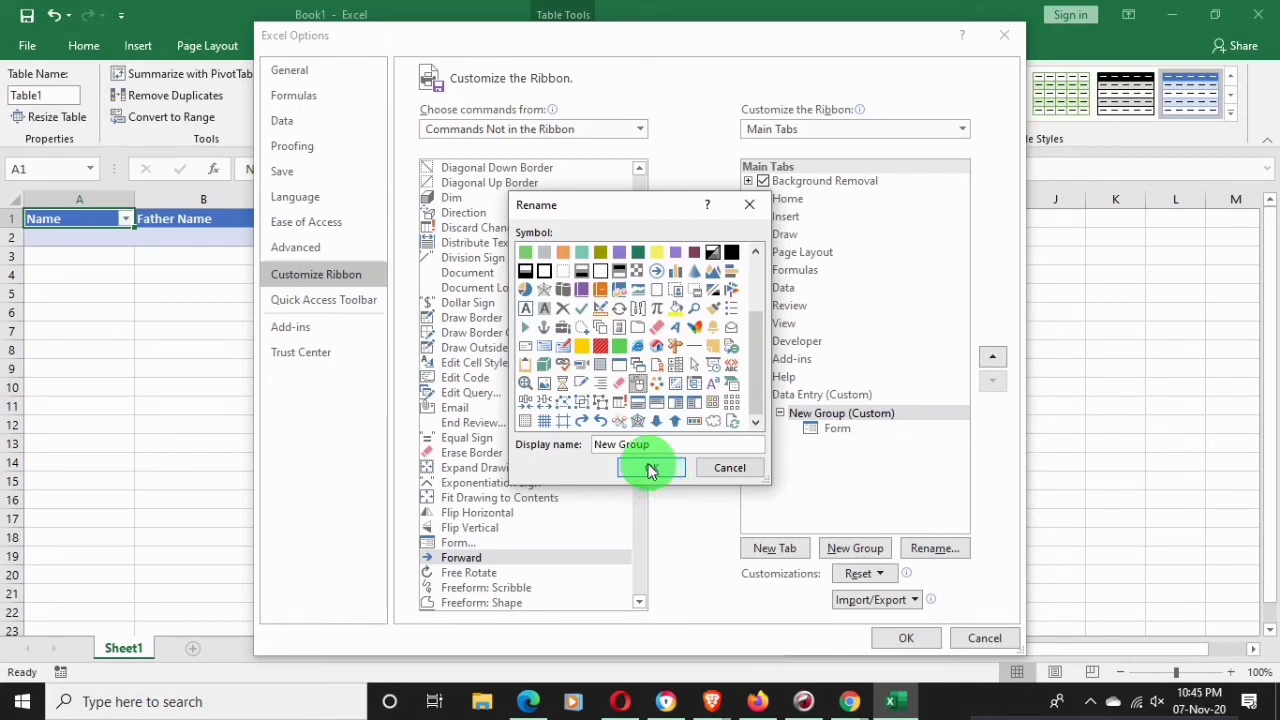
{"action": "left_click", "coordinate": [650, 468]}
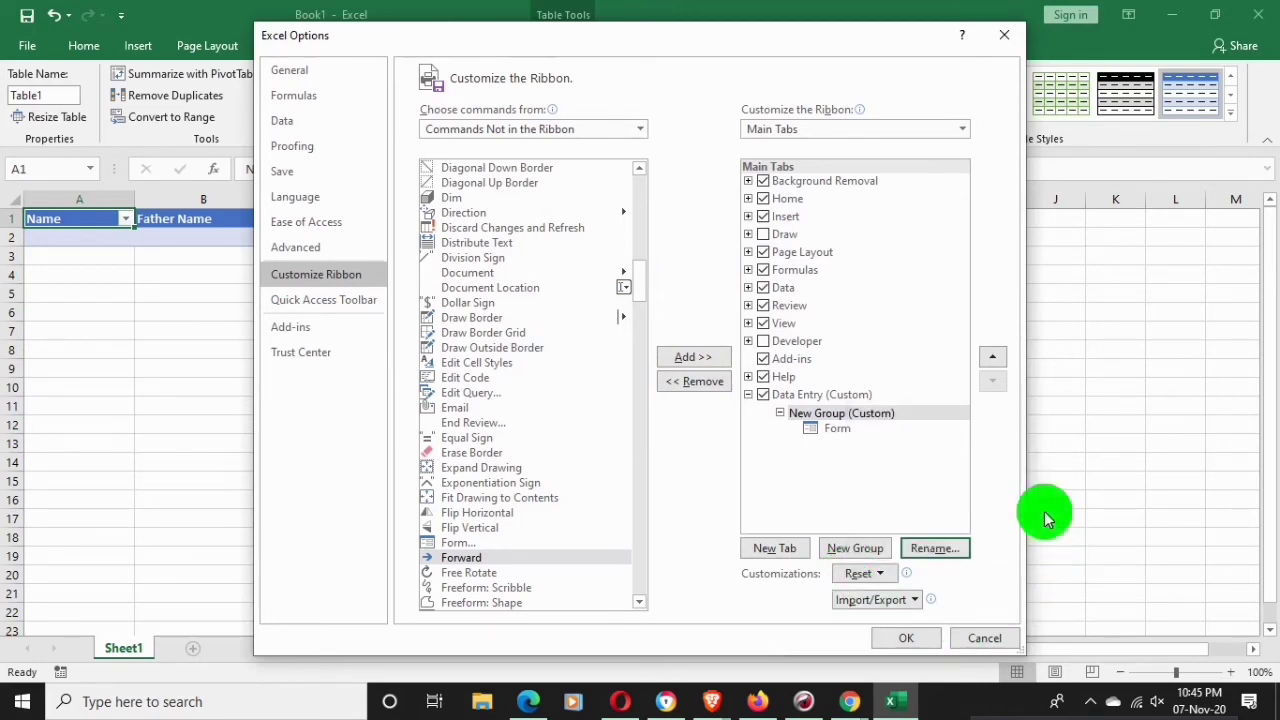
Apply the ribbon changes and select the contact table A1:H2 from Name to City
{"action": "left_click", "coordinate": [906, 637]}
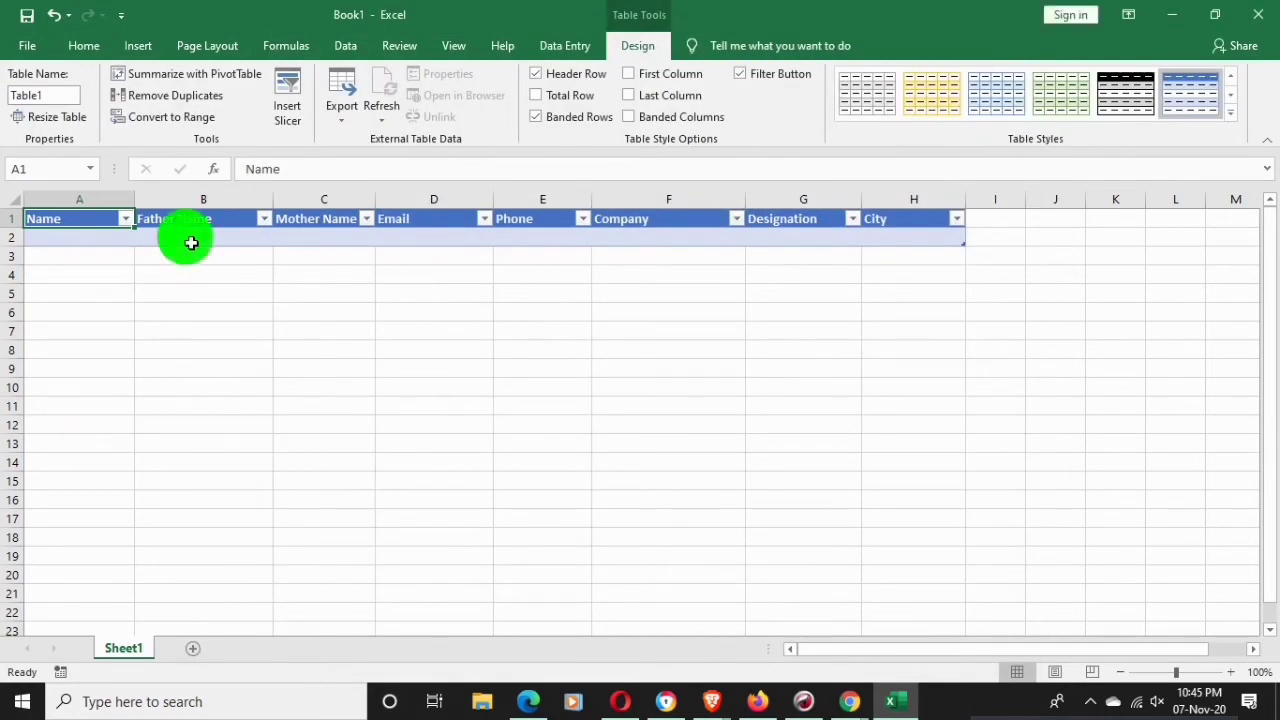
{"action": "left_click", "coordinate": [77, 258]}
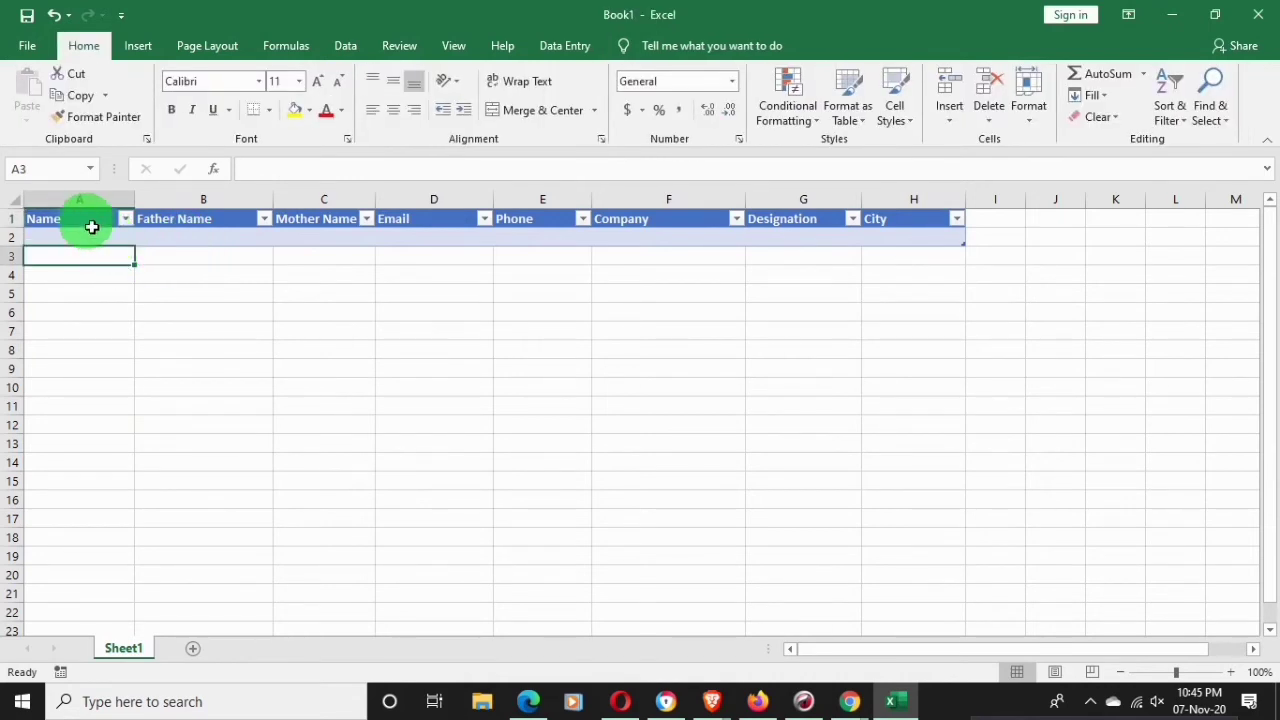
{"action": "left_click_drag", "start_coordinate": [69, 226], "coordinate": [928, 223]}
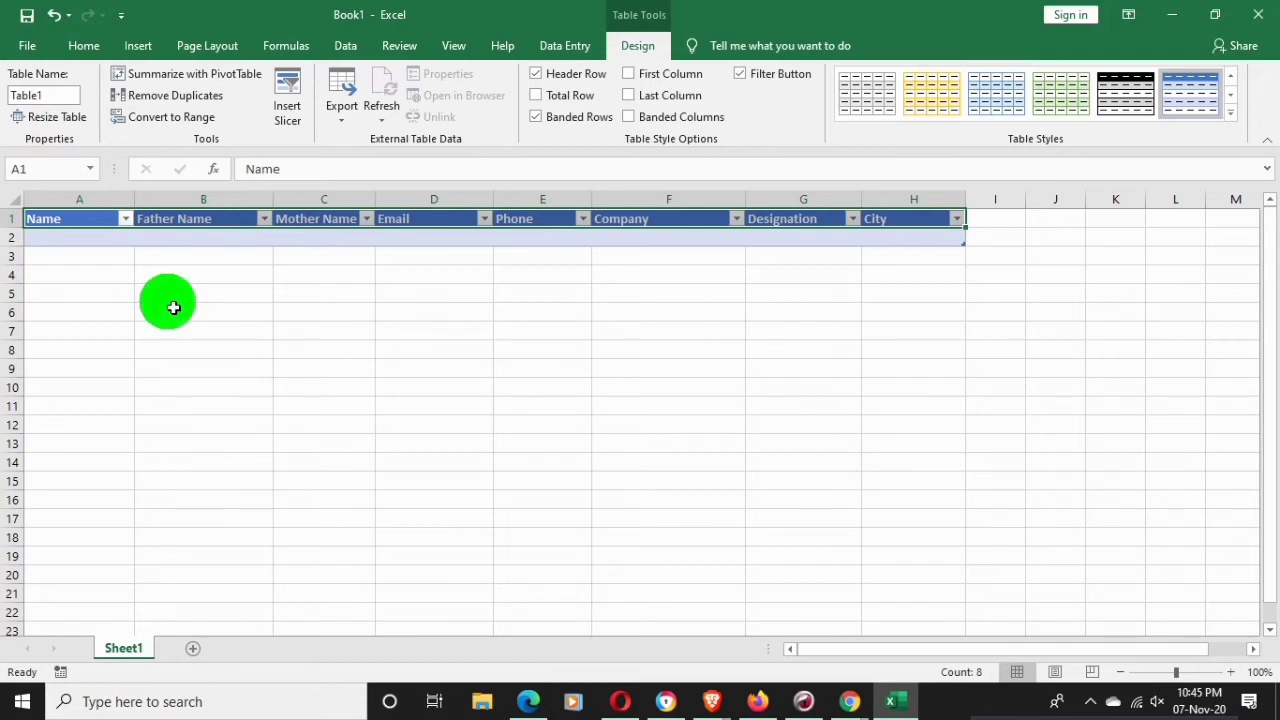
{"action": "left_click", "coordinate": [315, 280]}
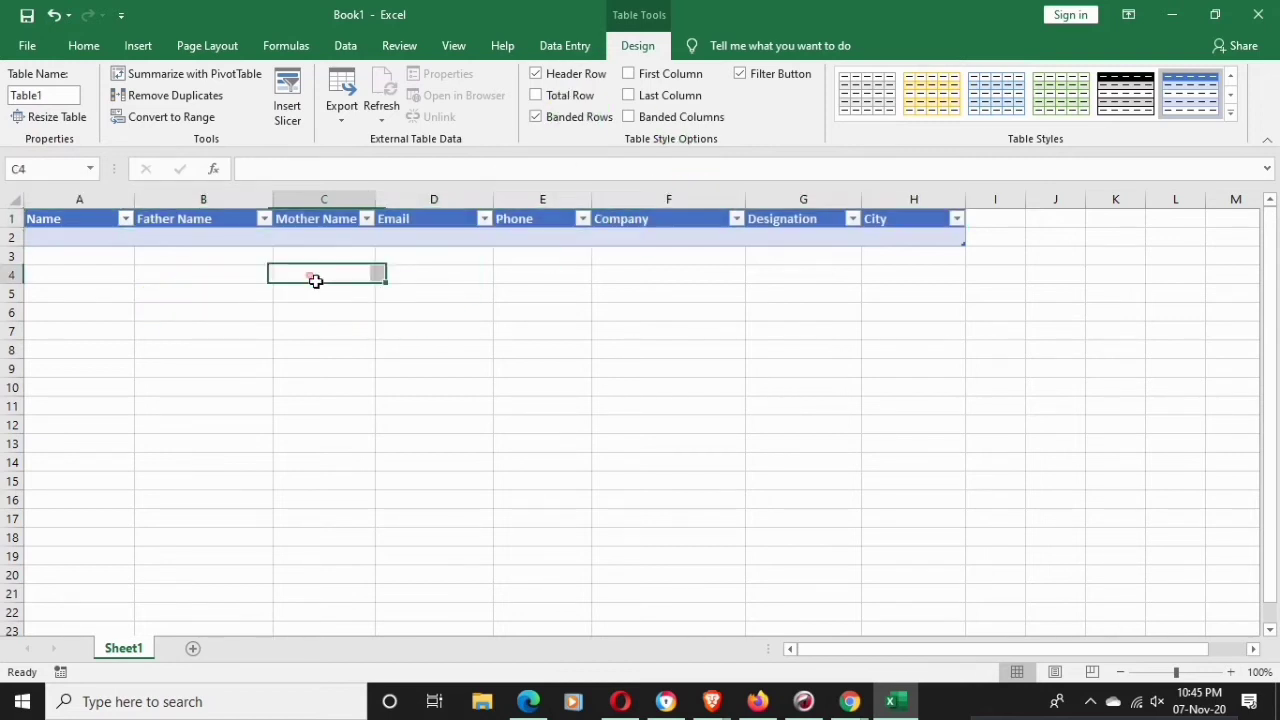
{"action": "left_click_drag", "start_coordinate": [82, 220], "coordinate": [908, 224]}
{"action": "left_click", "coordinate": [640, 46]}
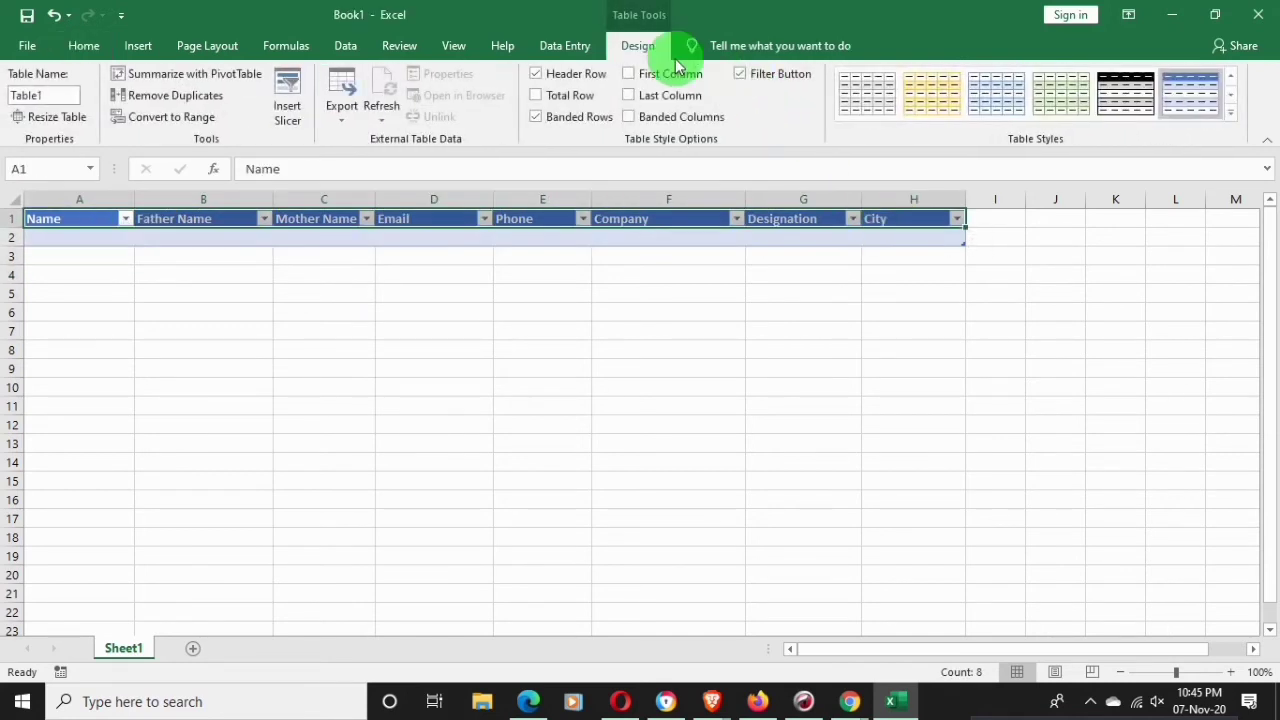
Launch the Form command from the Data Entry tab's New Group for the contact table
{"action": "left_click", "coordinate": [572, 48]}
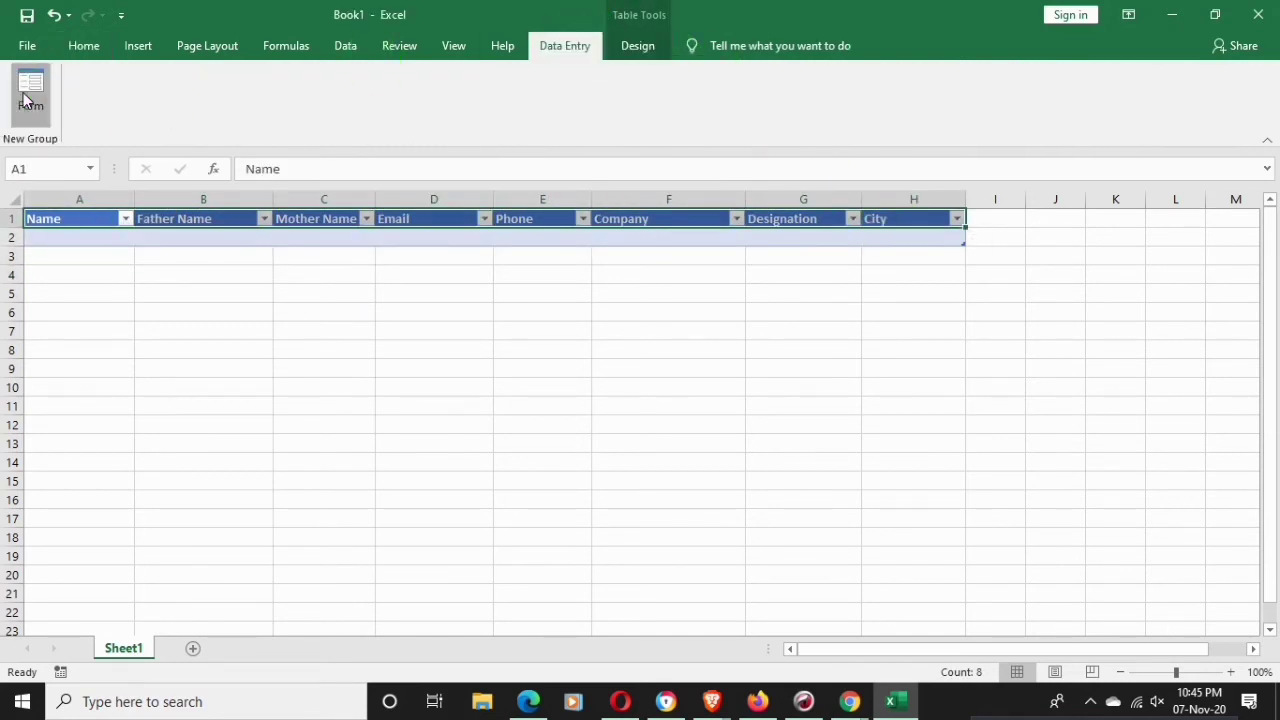
{"action": "left_click", "coordinate": [29, 95]}
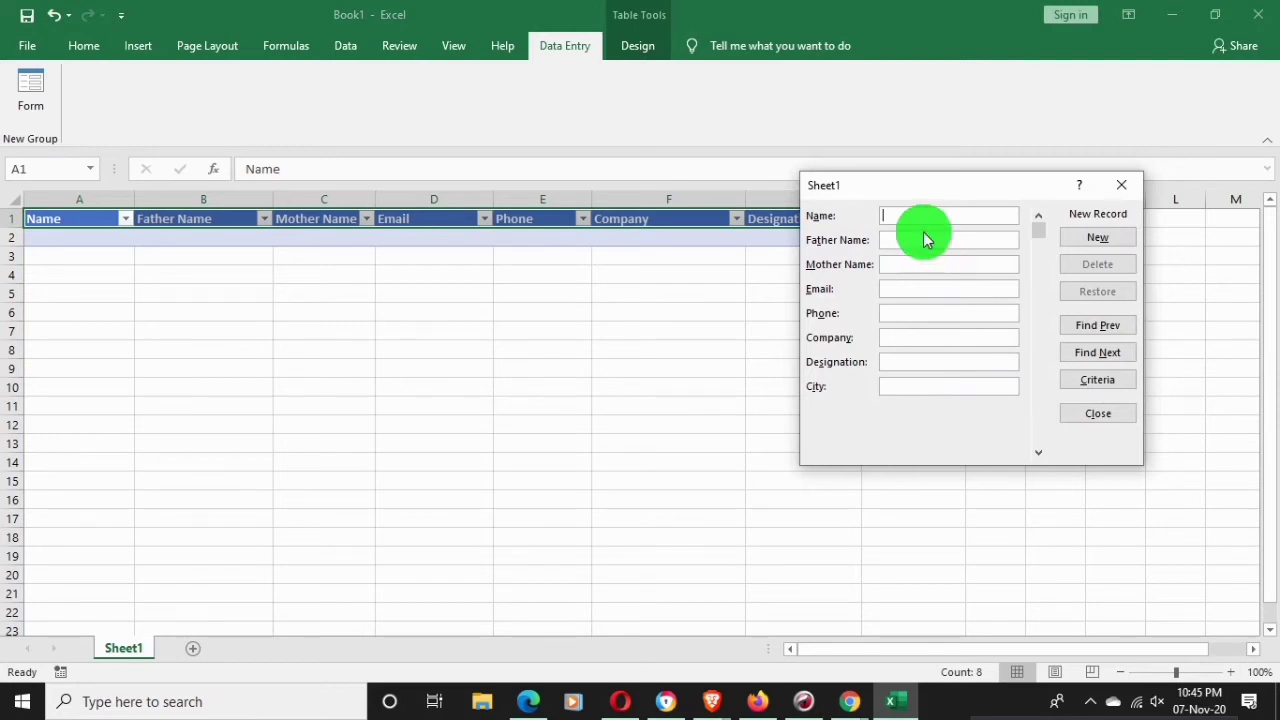
Enter the first contact's name, father's name and mother's name in the form
{"action": "type", "text": "J"}
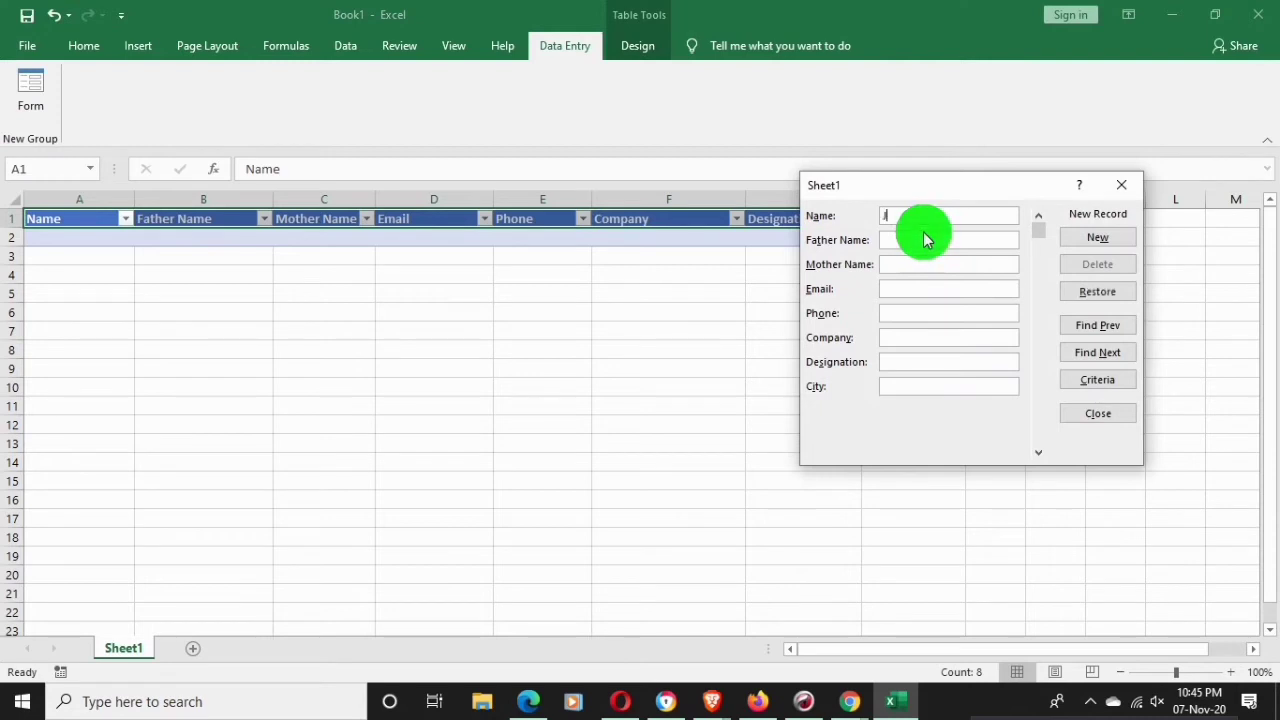
{"action": "type", "text": "ashim"}
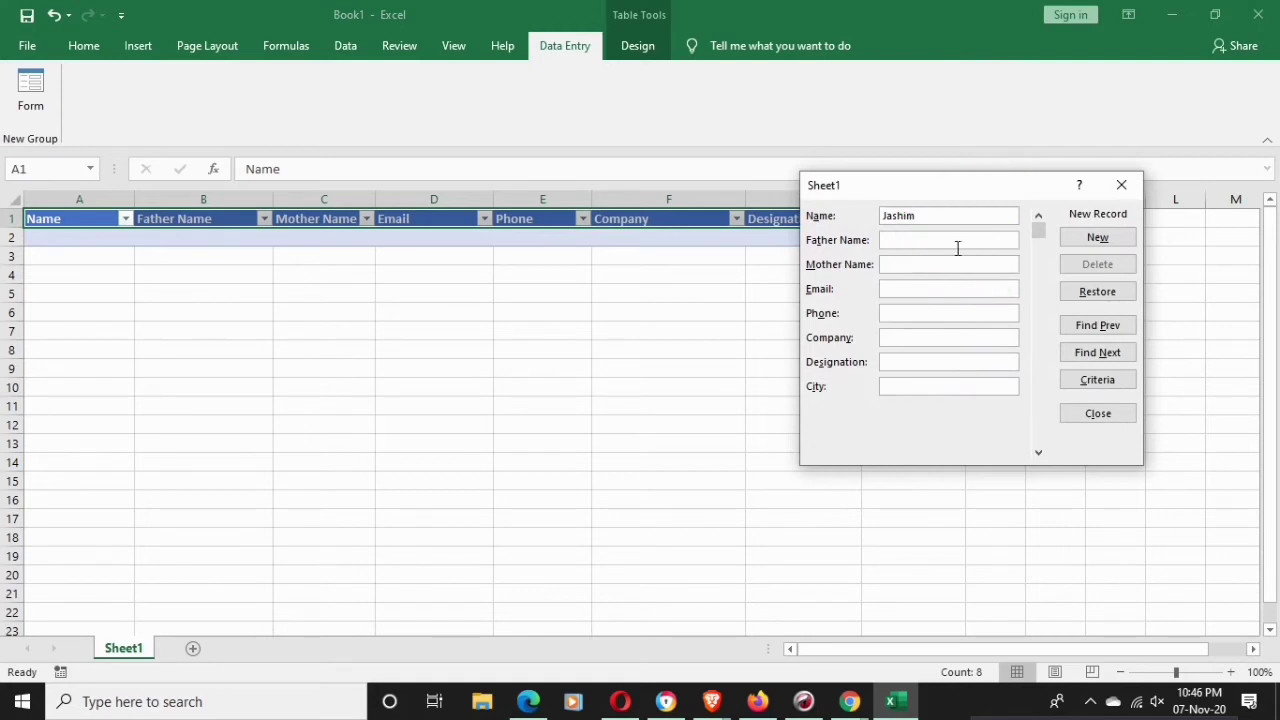
{"action": "left_click", "coordinate": [957, 248]}
{"action": "type", "text": "K"}
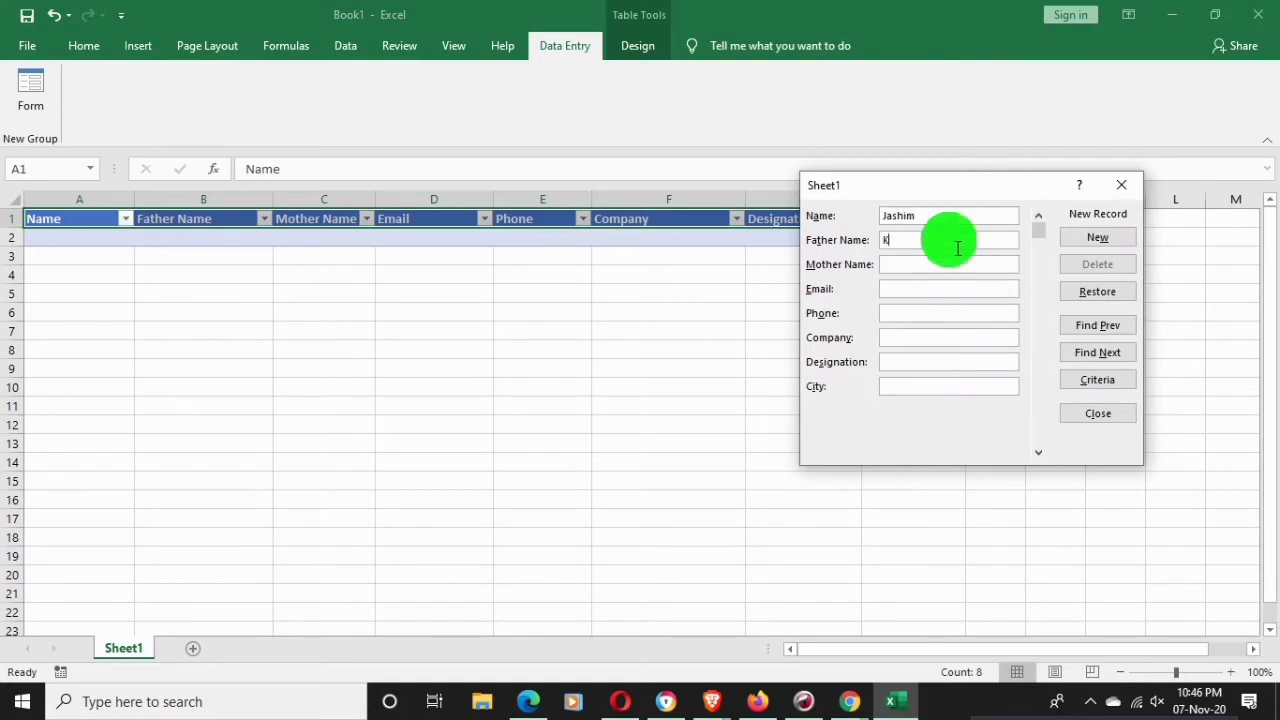
{"action": "type", "text": "arim"}
{"action": "left_click", "coordinate": [952, 268]}
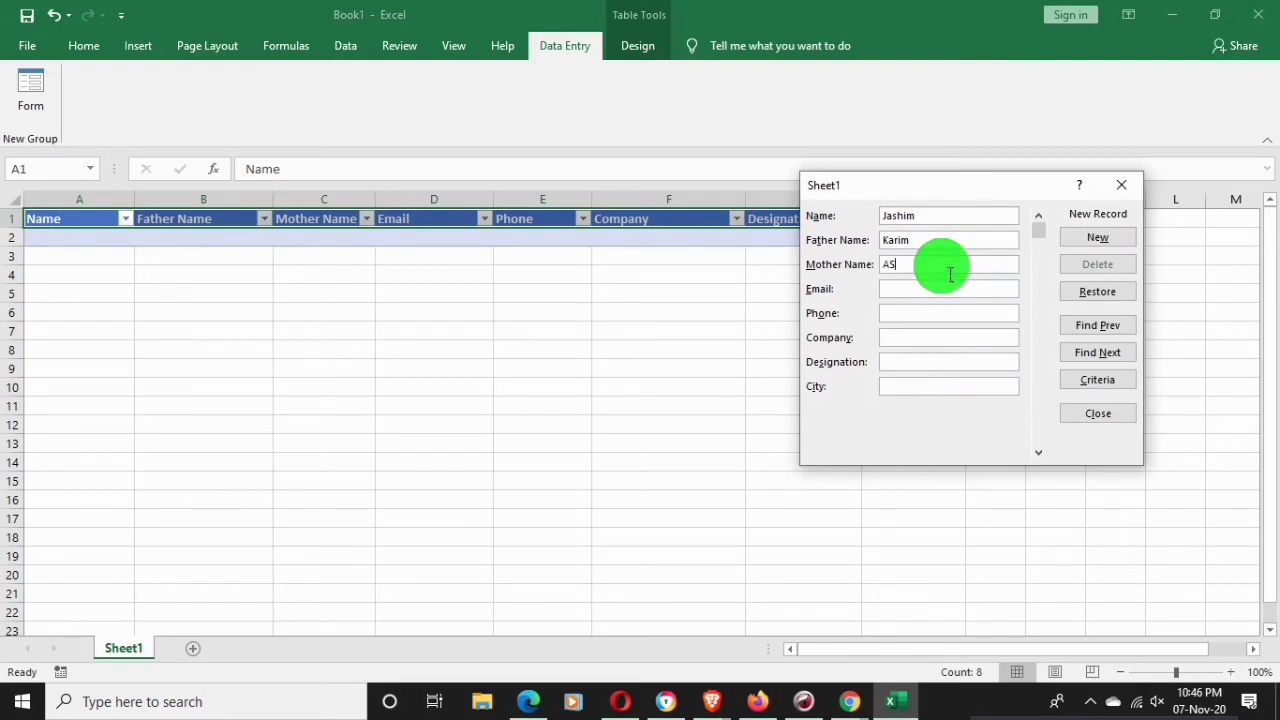
{"action": "type", "text": "AS"}
{"action": "key", "text": "BackSpace"}
{"action": "type", "text": "sma"}
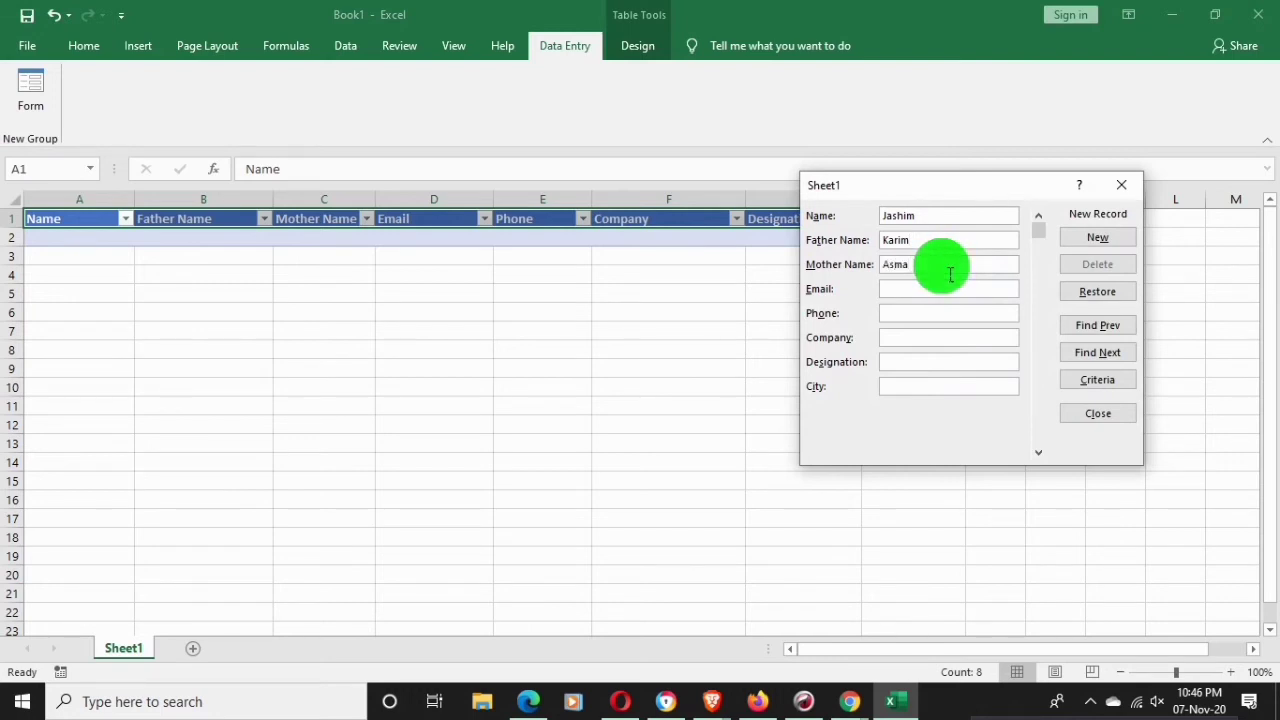
Fill in the first contact's e-mail address and phone number
{"action": "left_click", "coordinate": [940, 290]}
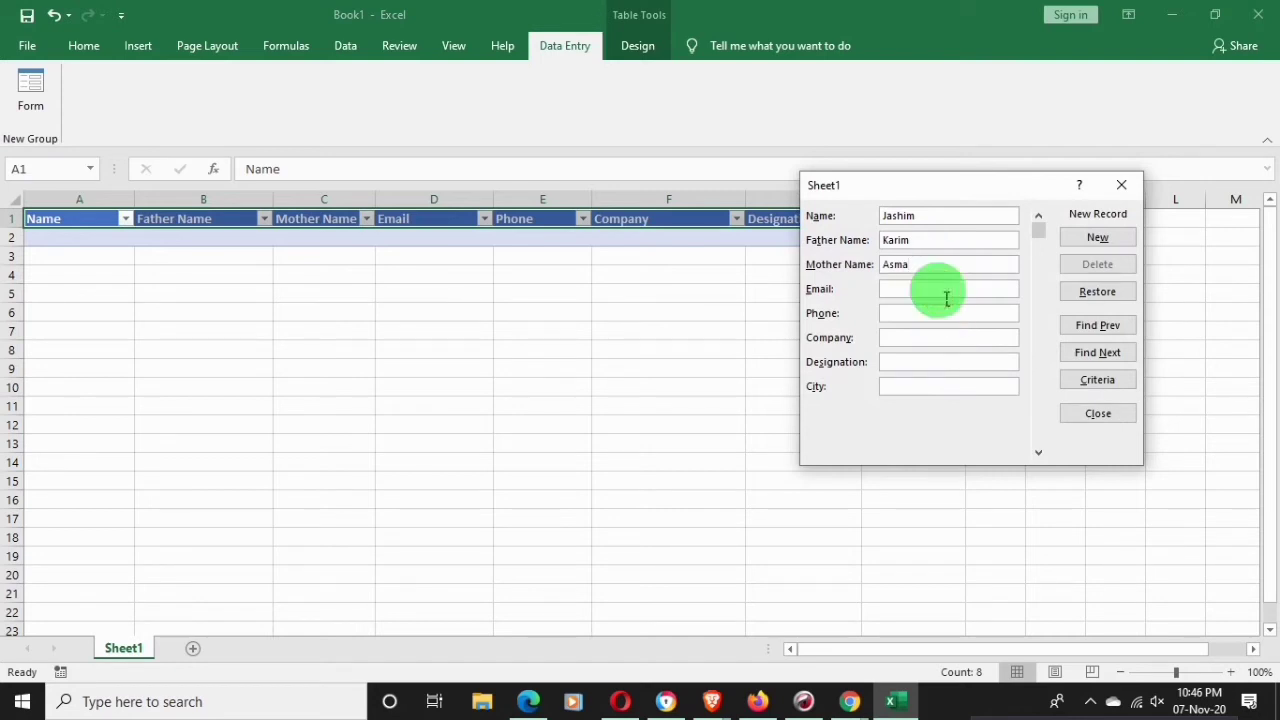
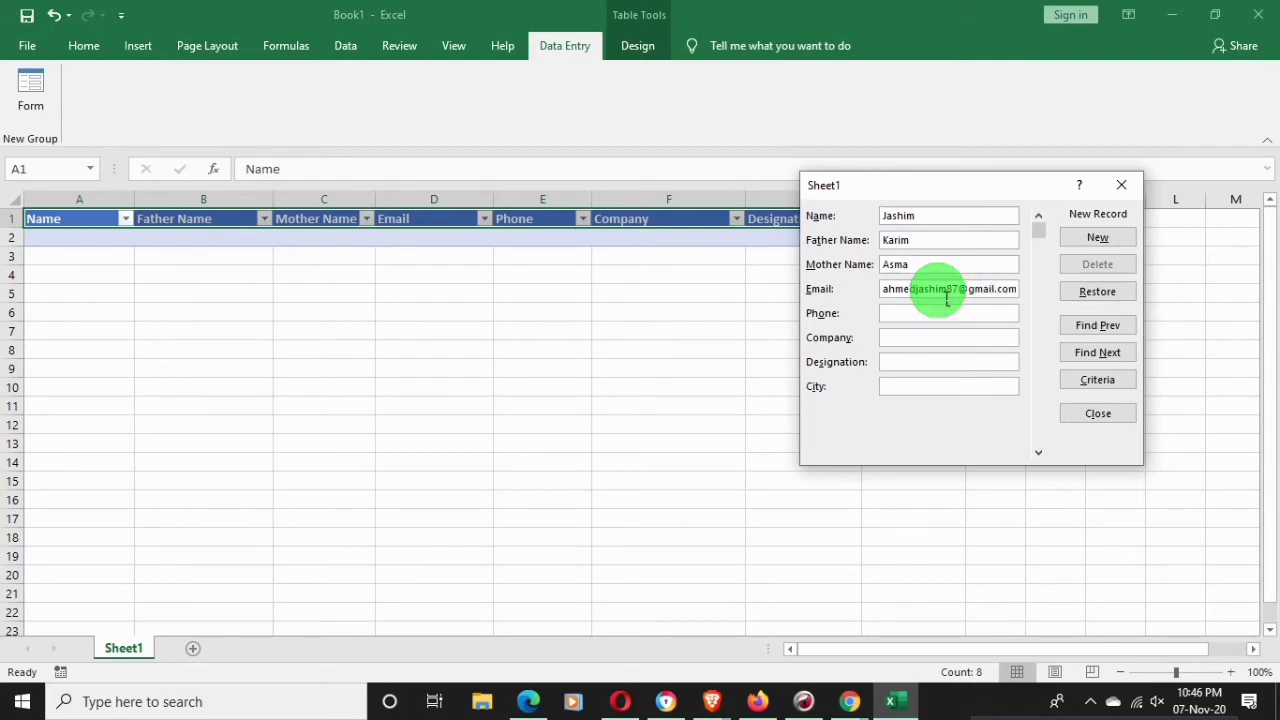
{"action": "left_click", "coordinate": [950, 322]}
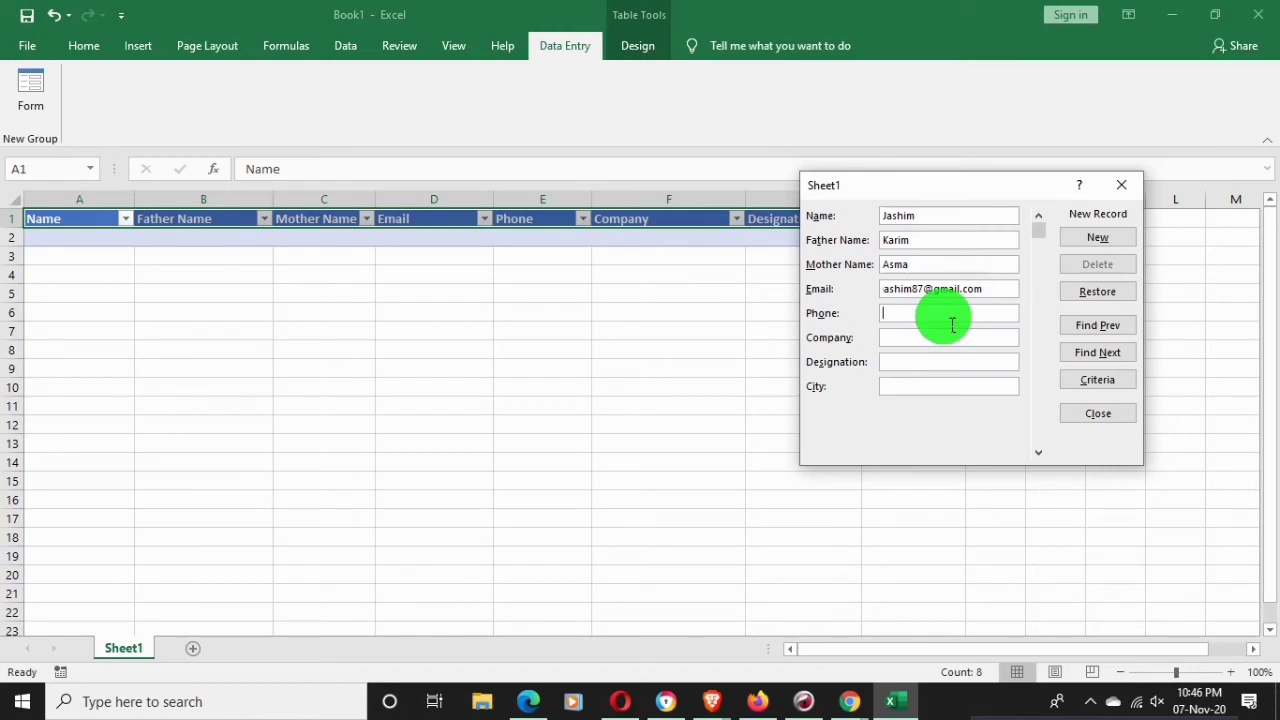
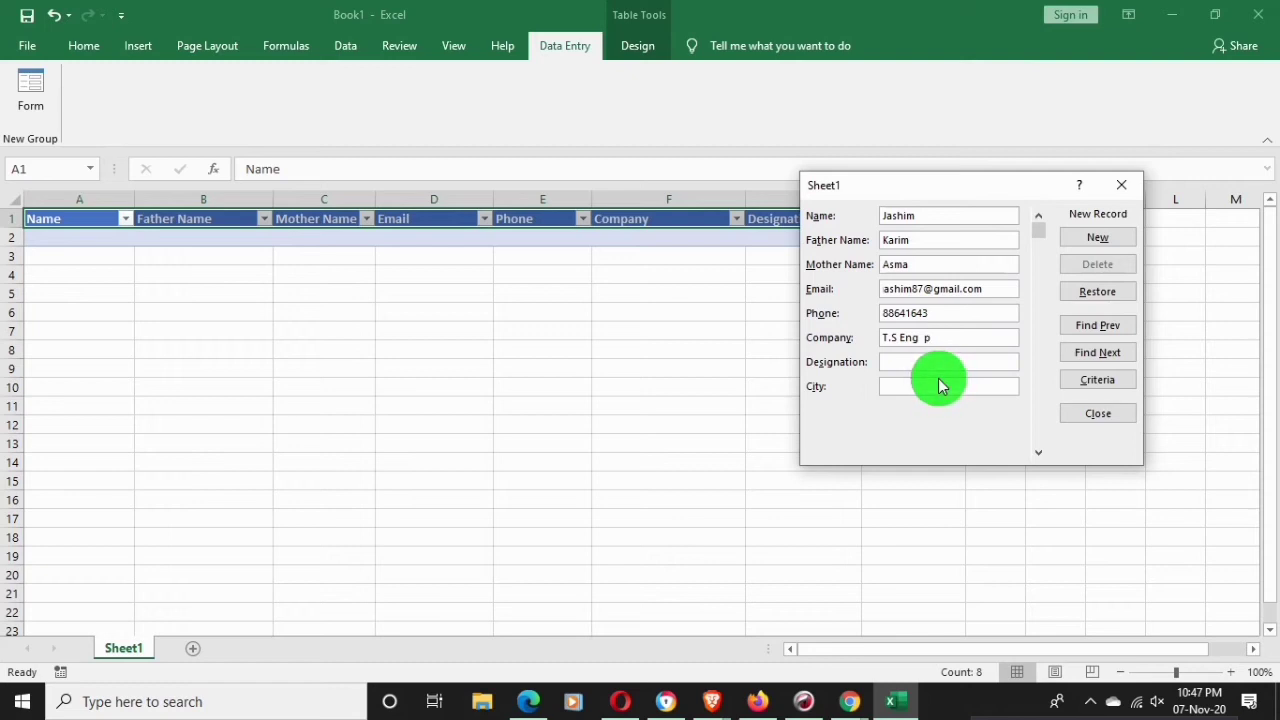
Correct Company to T.S Eng Pte Ltd, then enter Designation Manager and City Singapore
{"action": "key", "text": "BackSpace"}
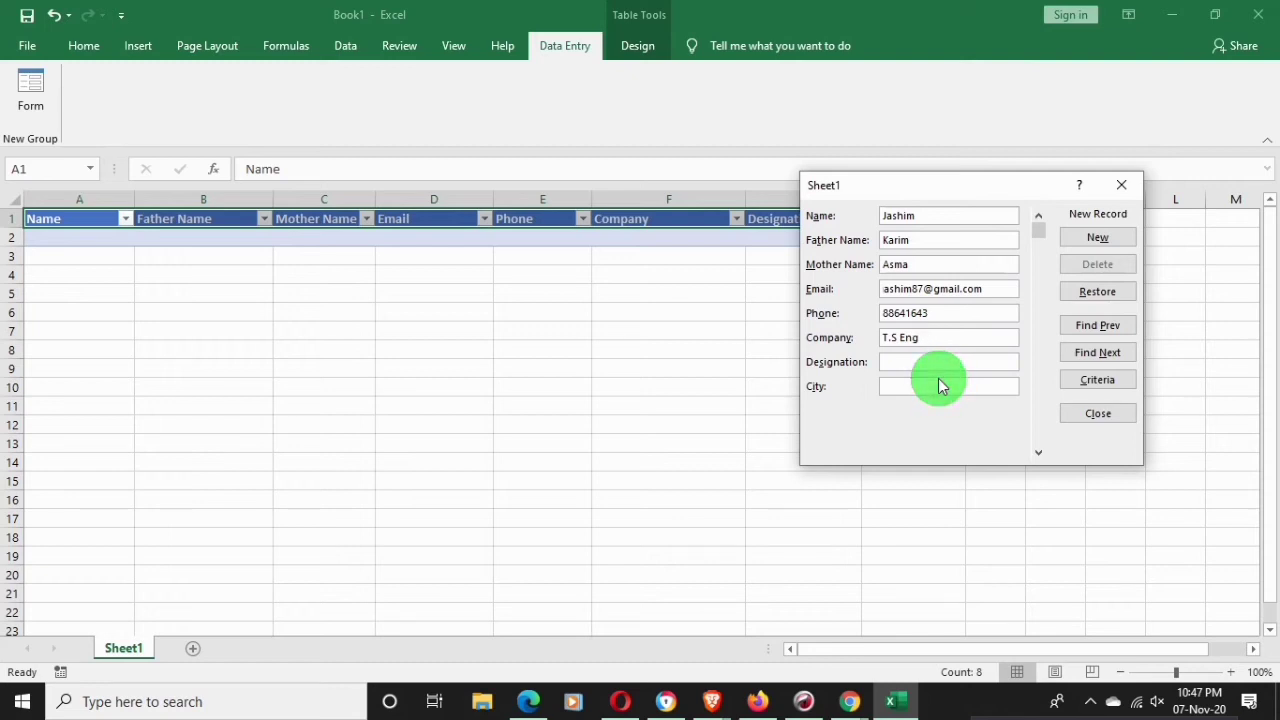
{"action": "type", "text": "Pte"}
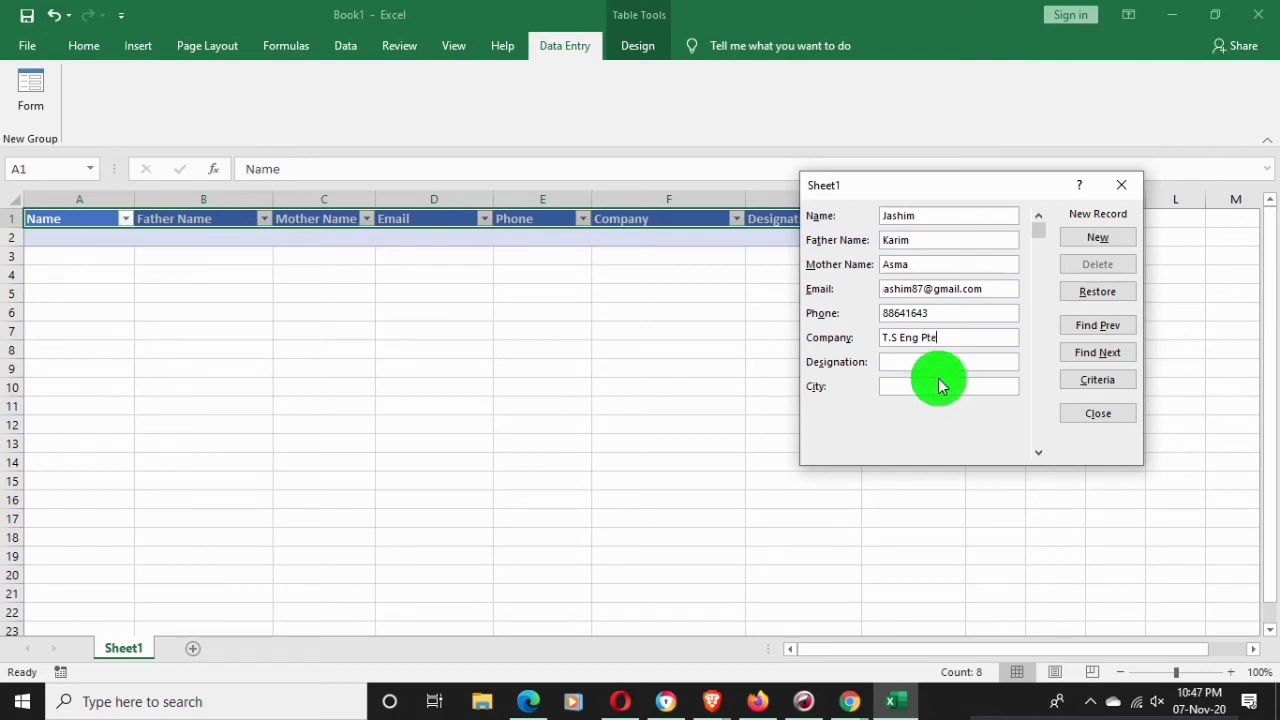
{"action": "type", "text": " Lty"}
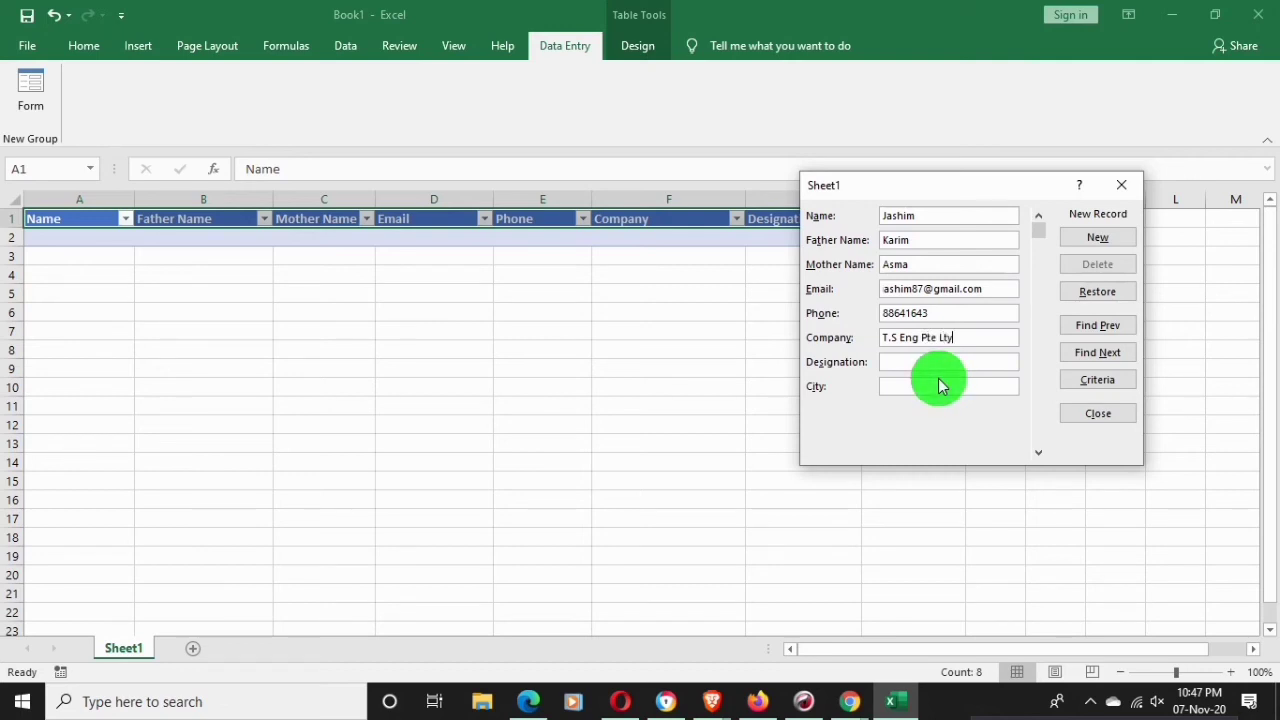
{"action": "key", "text": "BackSpace"}
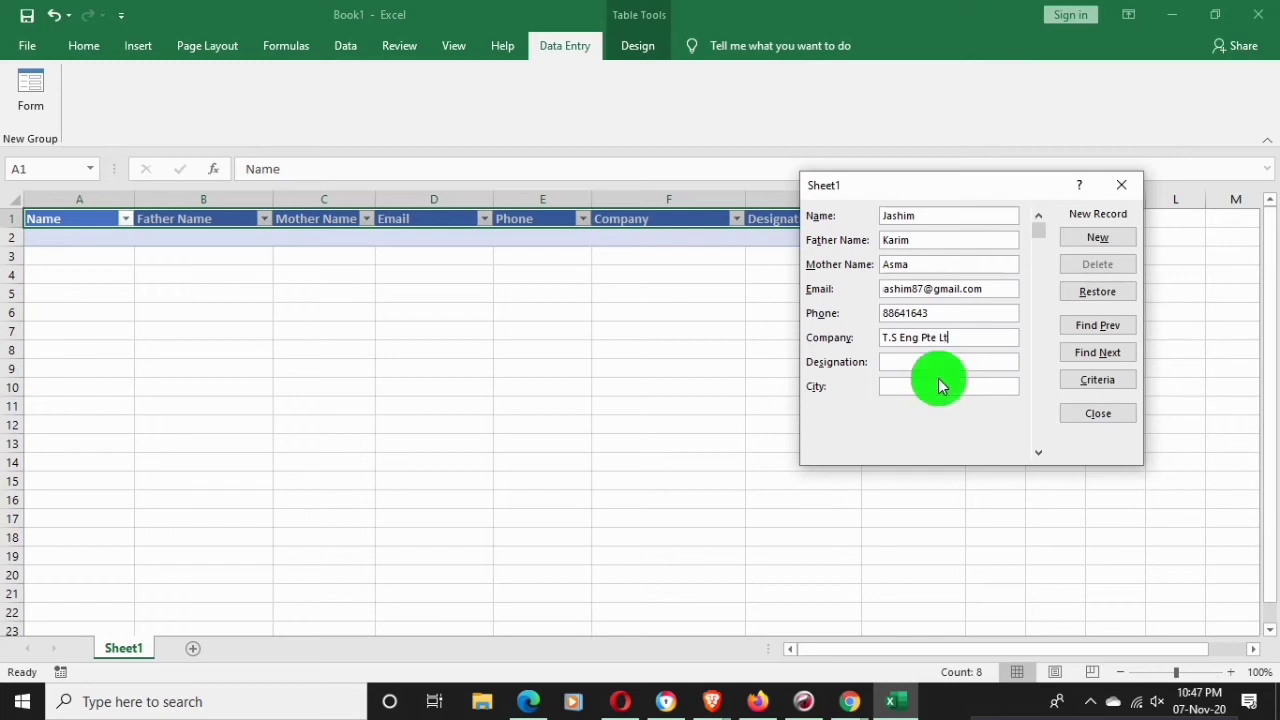
{"action": "type", "text": "d"}
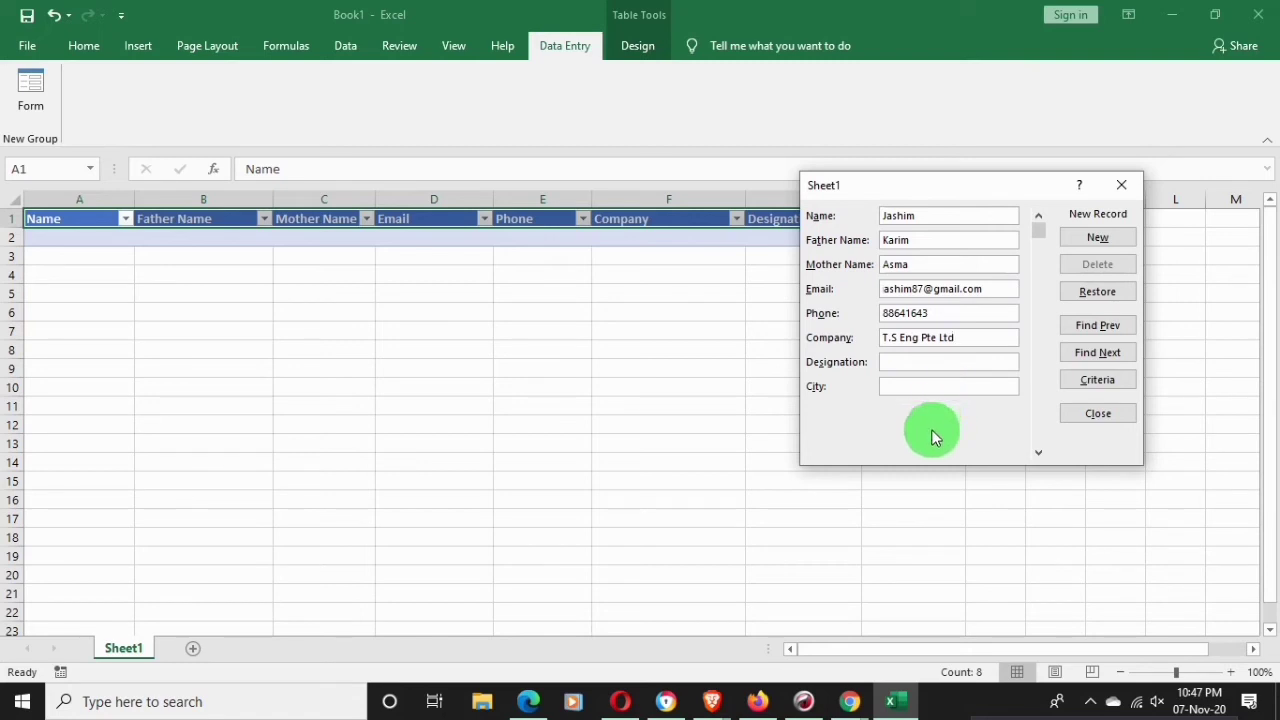
{"action": "left_click", "coordinate": [957, 371]}
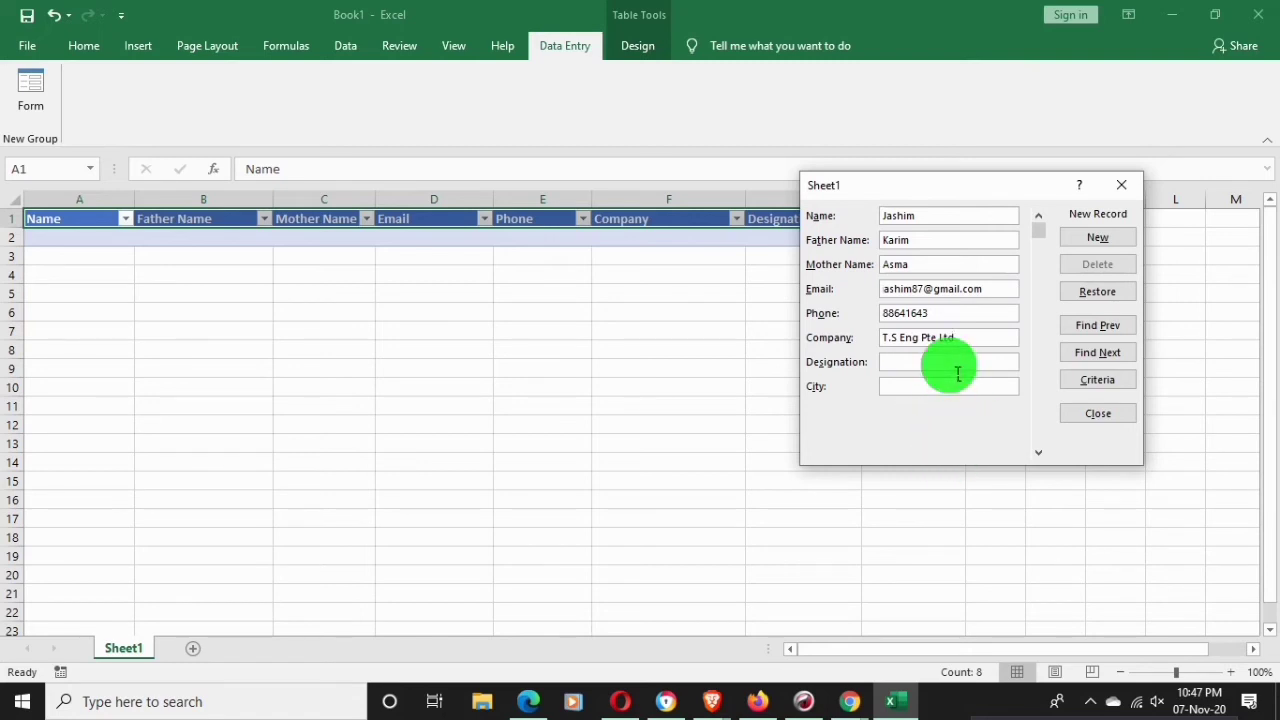
{"action": "type", "text": "Manager"}
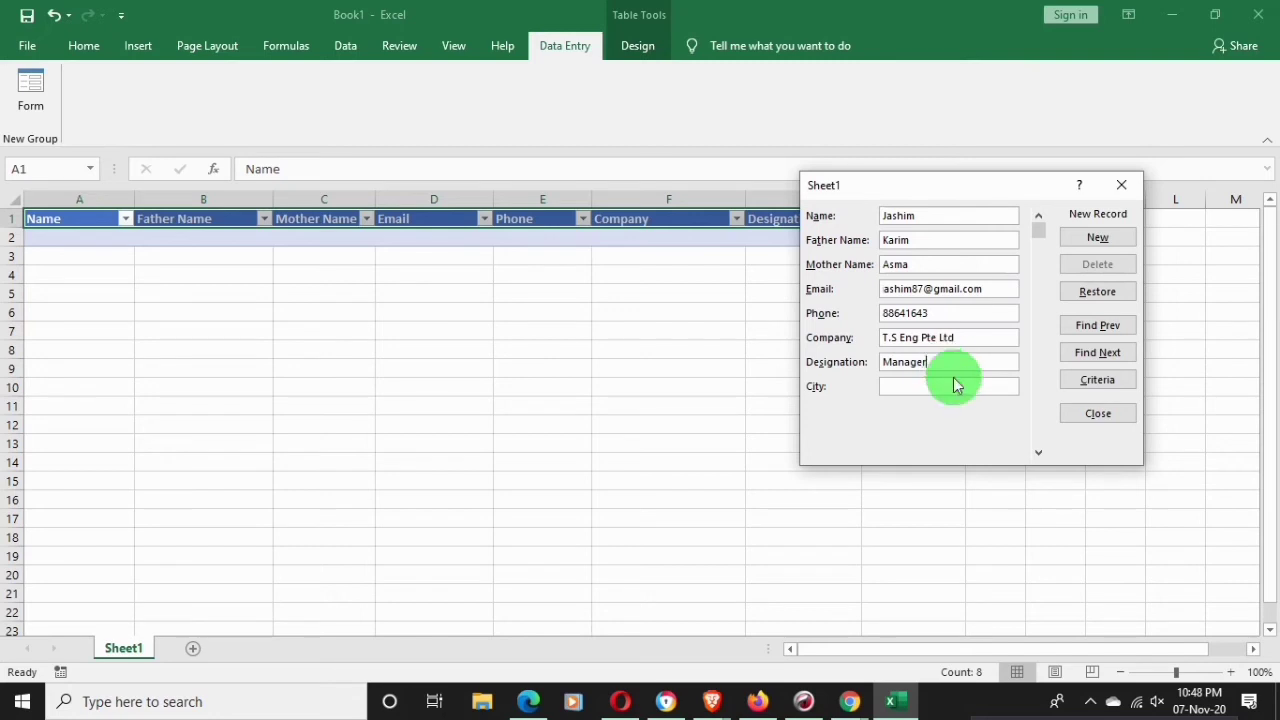
{"action": "left_click", "coordinate": [956, 397]}
{"action": "left_click", "coordinate": [955, 394]}
{"action": "type", "text": "Singapore"}
Commit the first record, then enter the second contact's name and parents' names
{"action": "left_click", "coordinate": [1092, 240]}
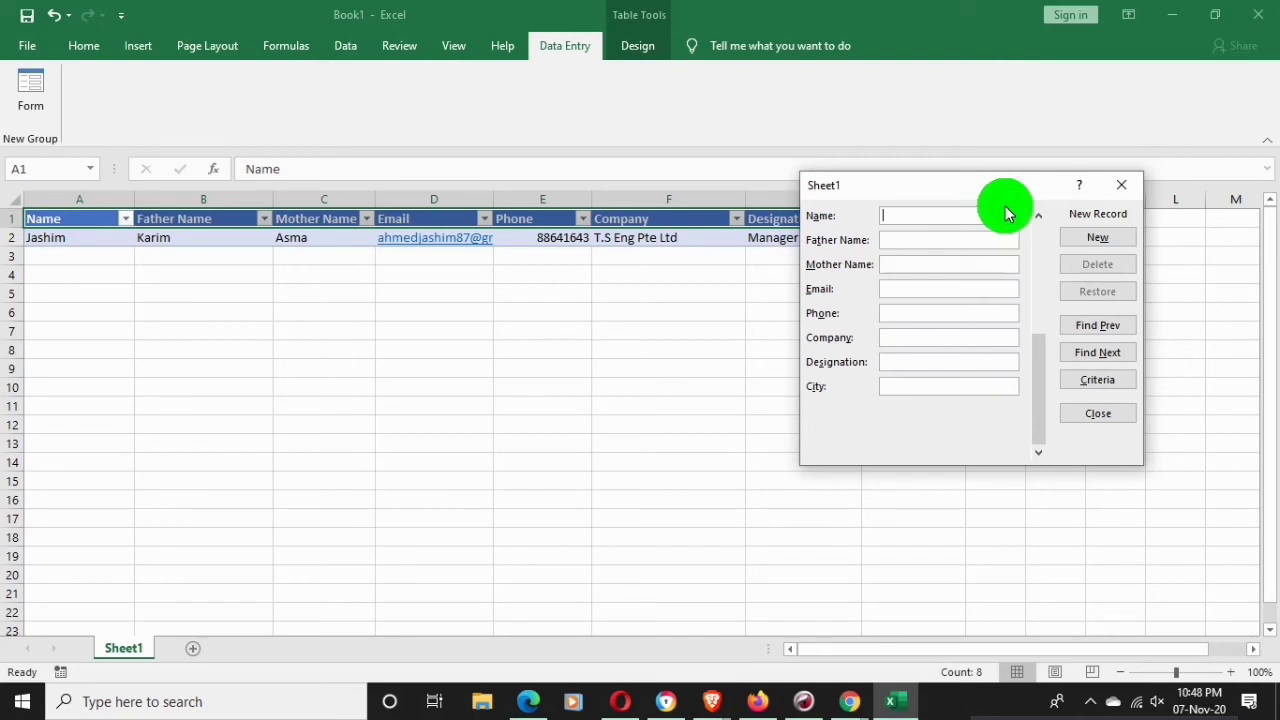
{"action": "type", "text": "Ak"}
{"action": "key", "text": "BackSpace"}
{"action": "type", "text": "l"}
{"action": "type", "text": "h"}
{"action": "key", "text": "BackSpace"}
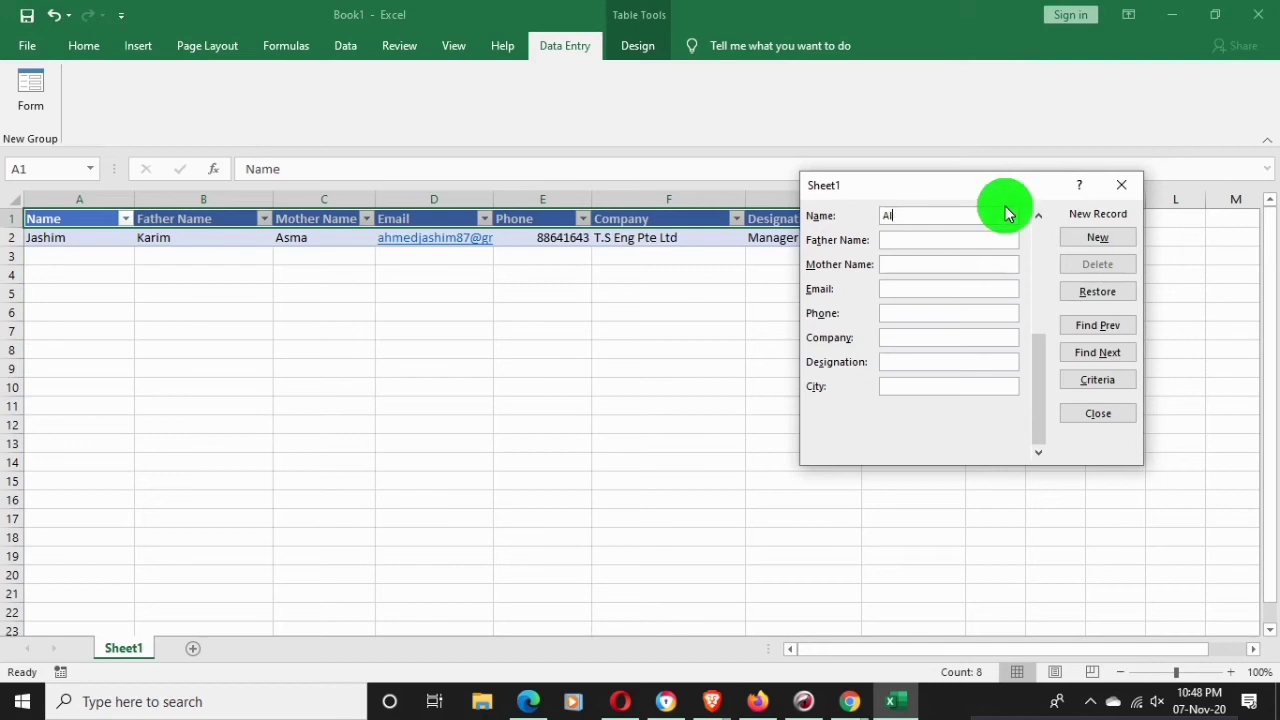
{"action": "type", "text": "amin"}
{"action": "left_click", "coordinate": [925, 243]}
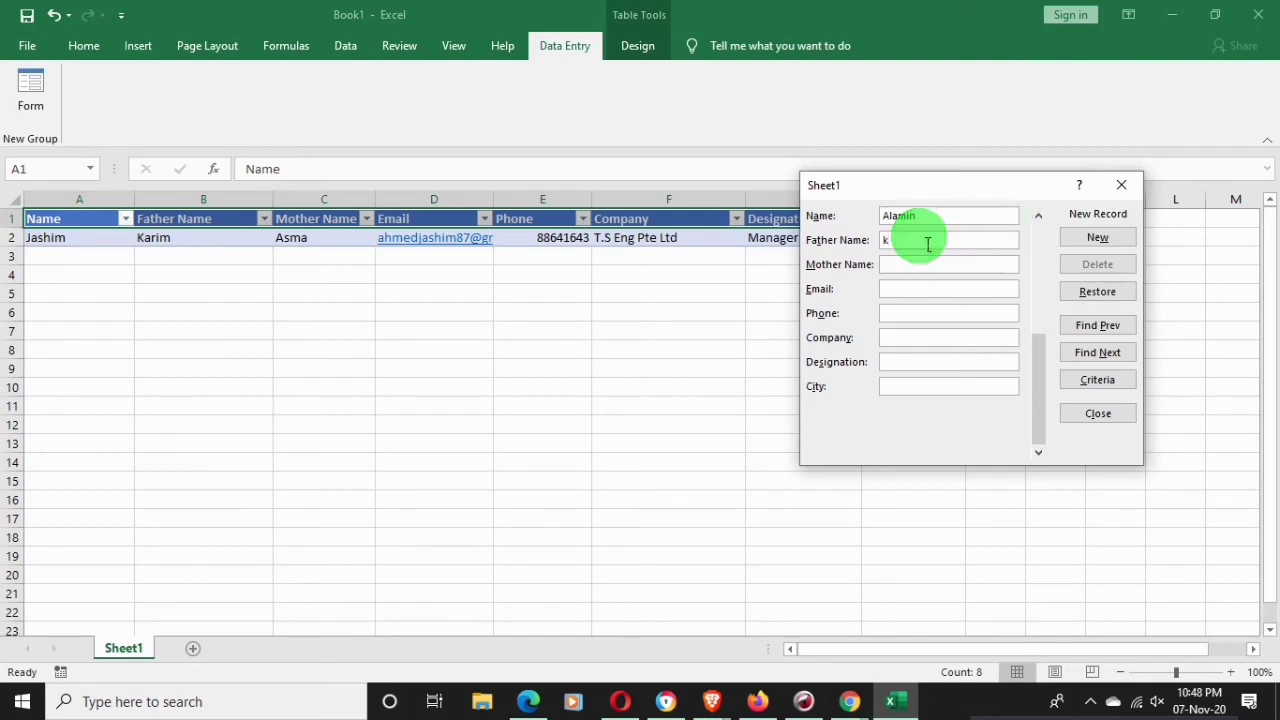
{"action": "type", "text": "karim"}
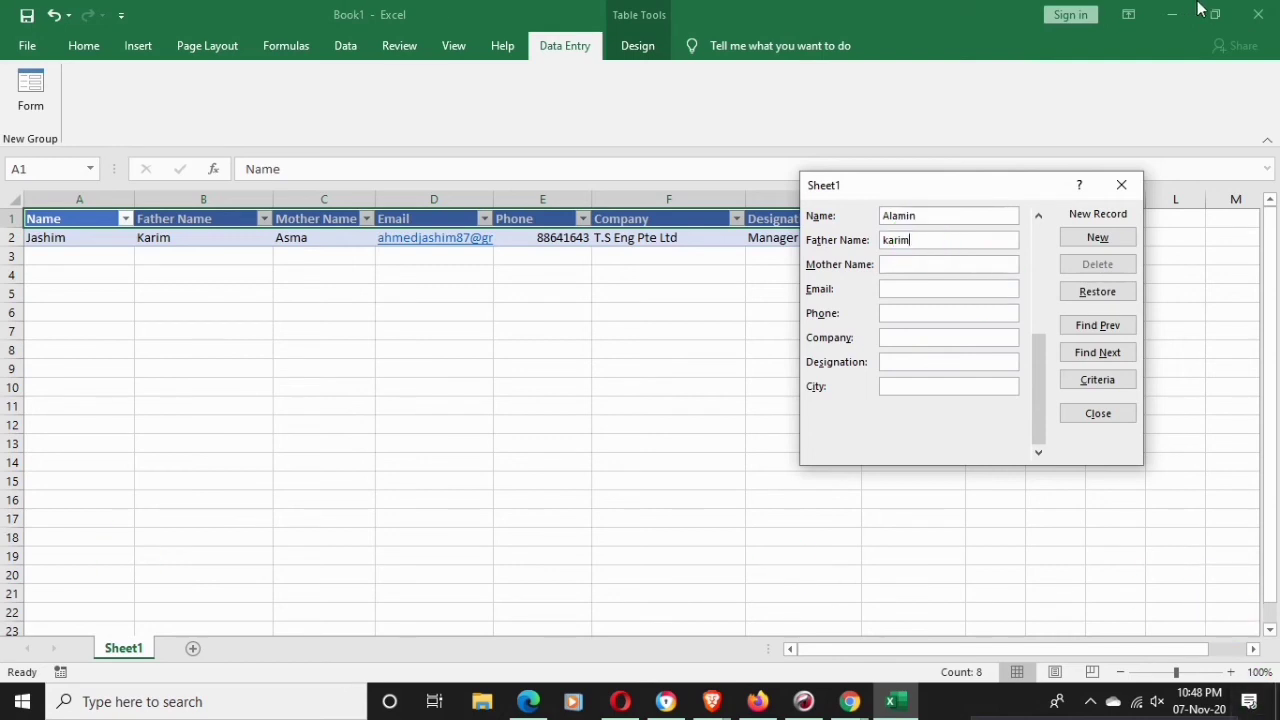
{"action": "left_click", "coordinate": [928, 272]}
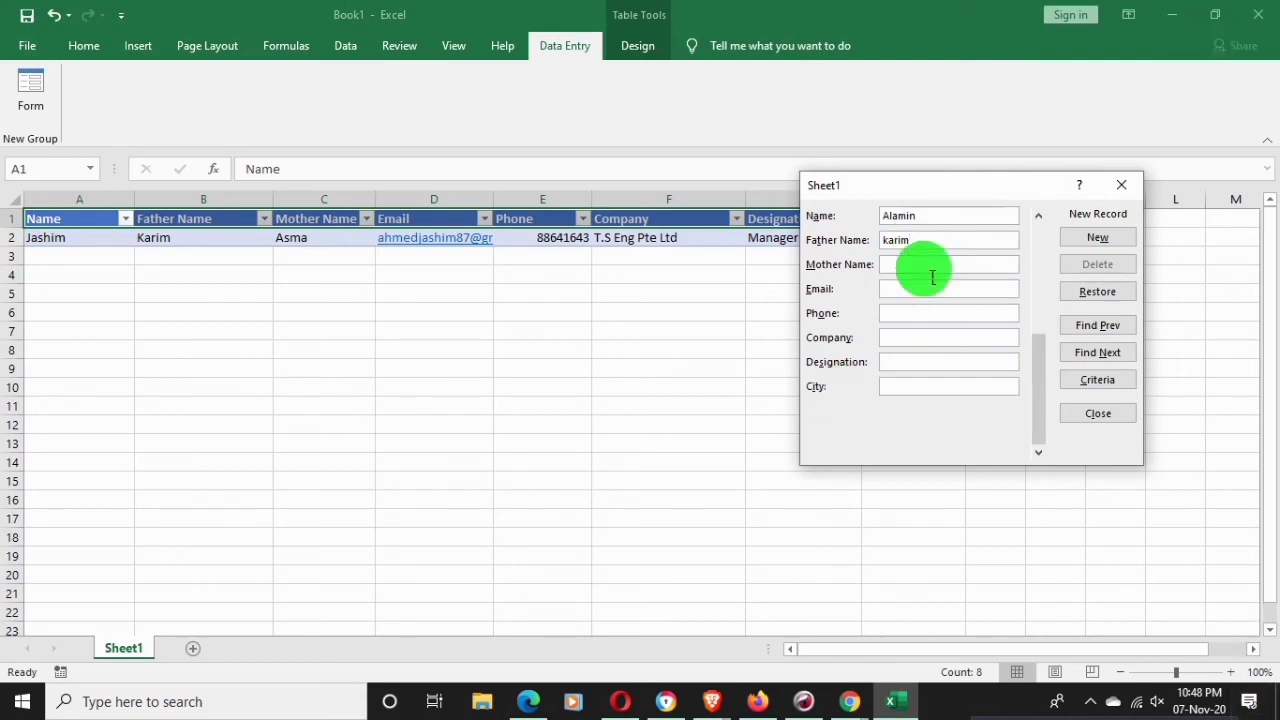
{"action": "type", "text": "A"}
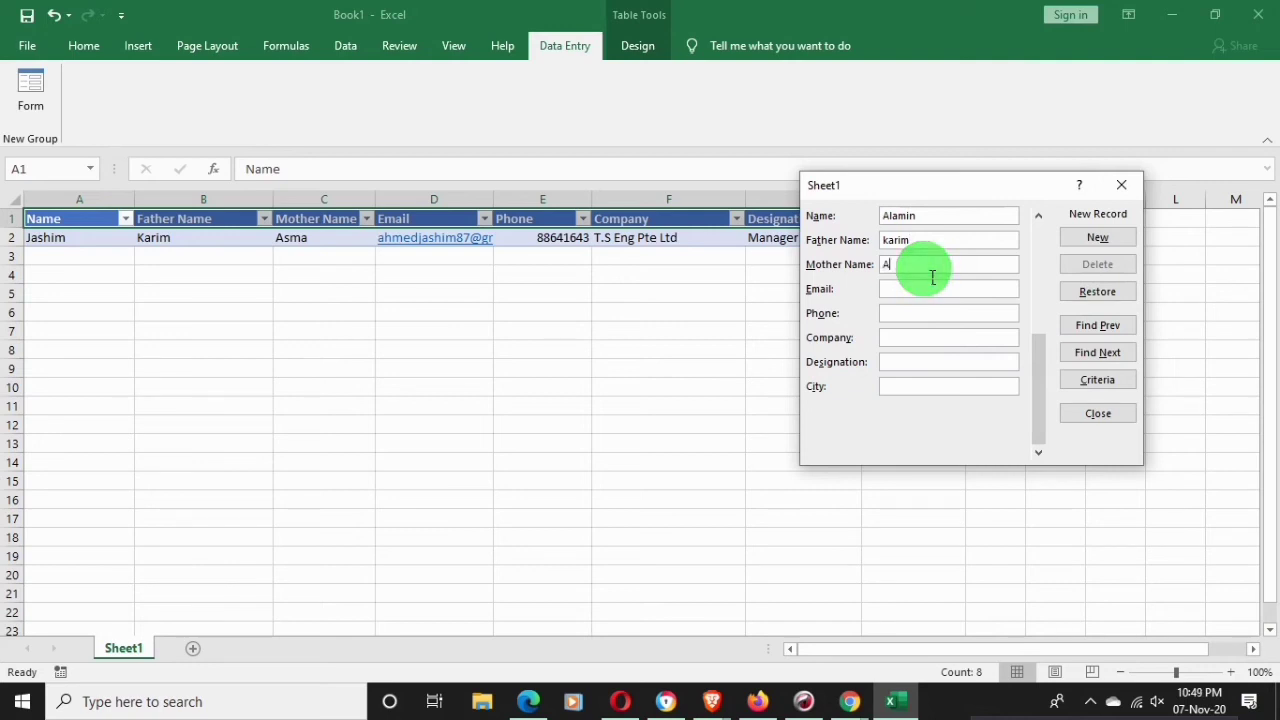
{"action": "type", "text": "sma"}
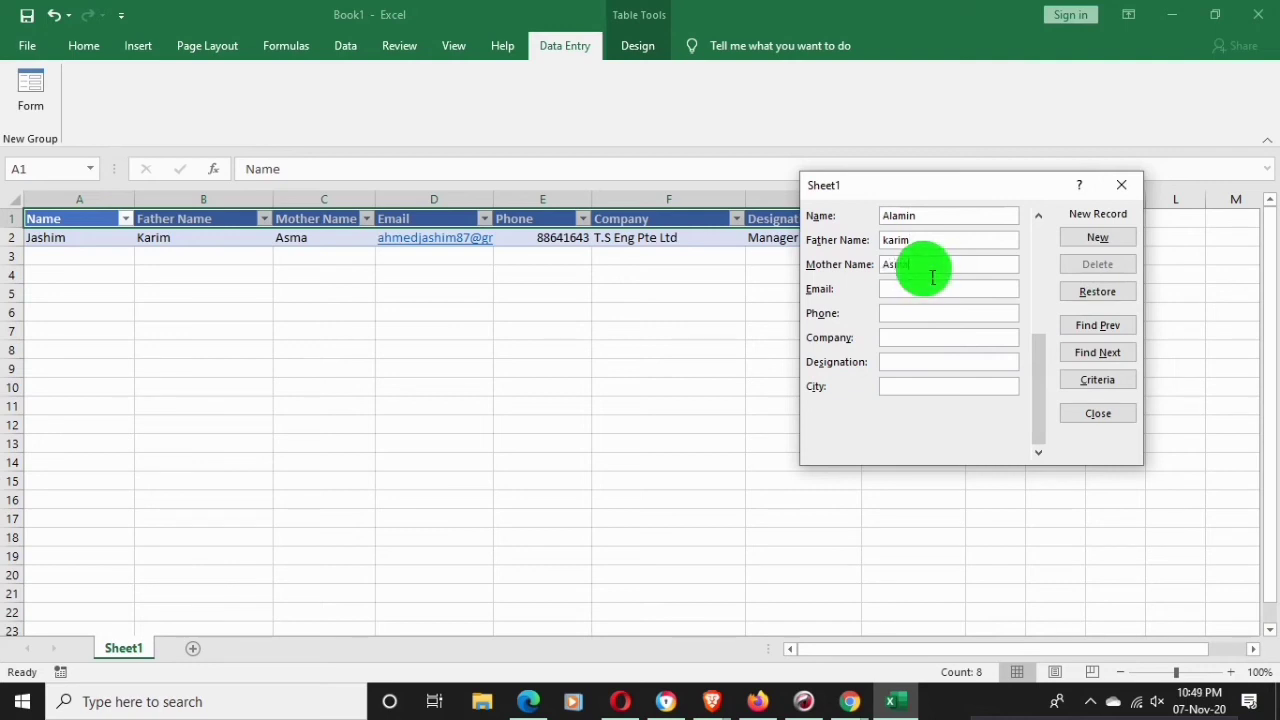
Fill in the second contact's e-mail address and phone number
{"action": "left_click", "coordinate": [921, 297]}
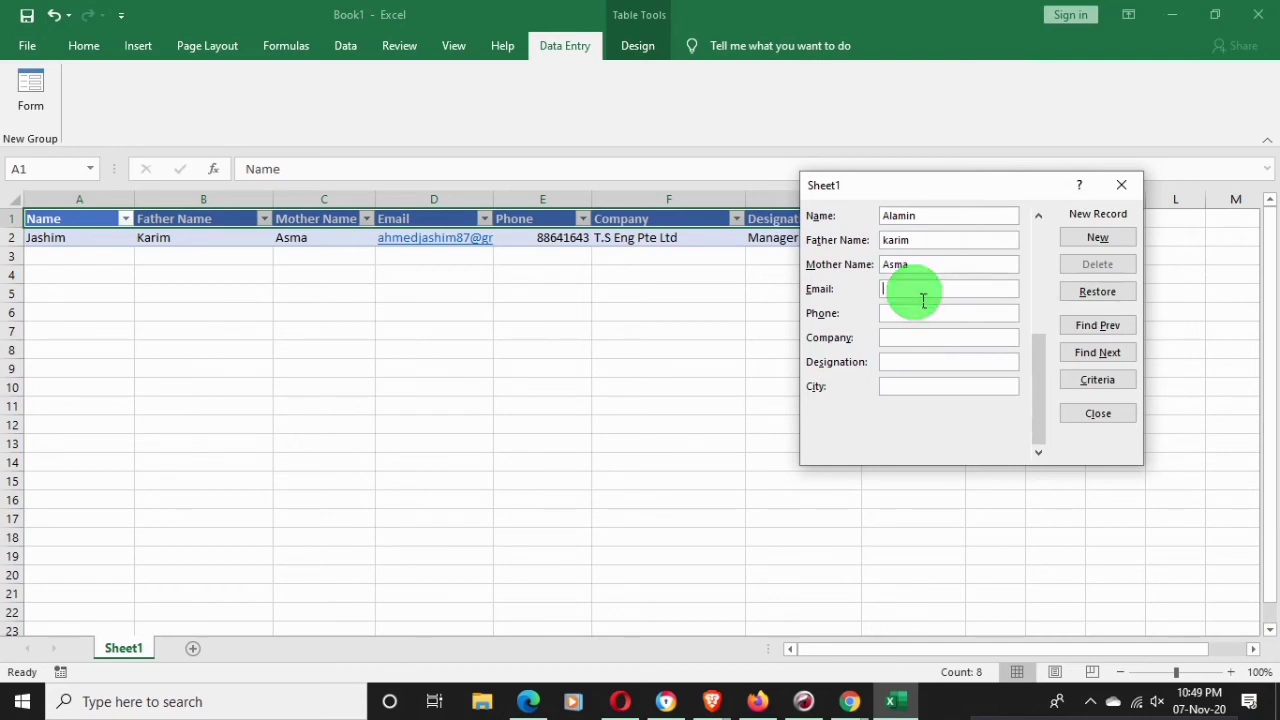
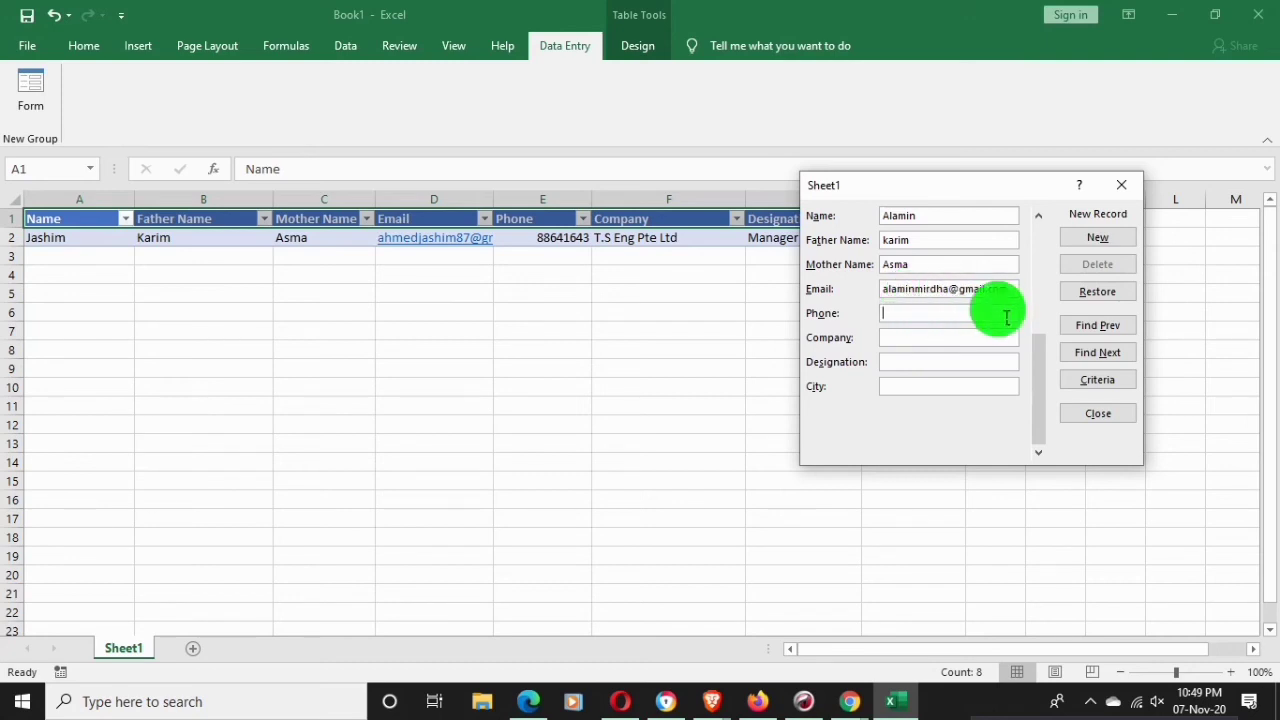
{"action": "left_click", "coordinate": [1007, 317]}
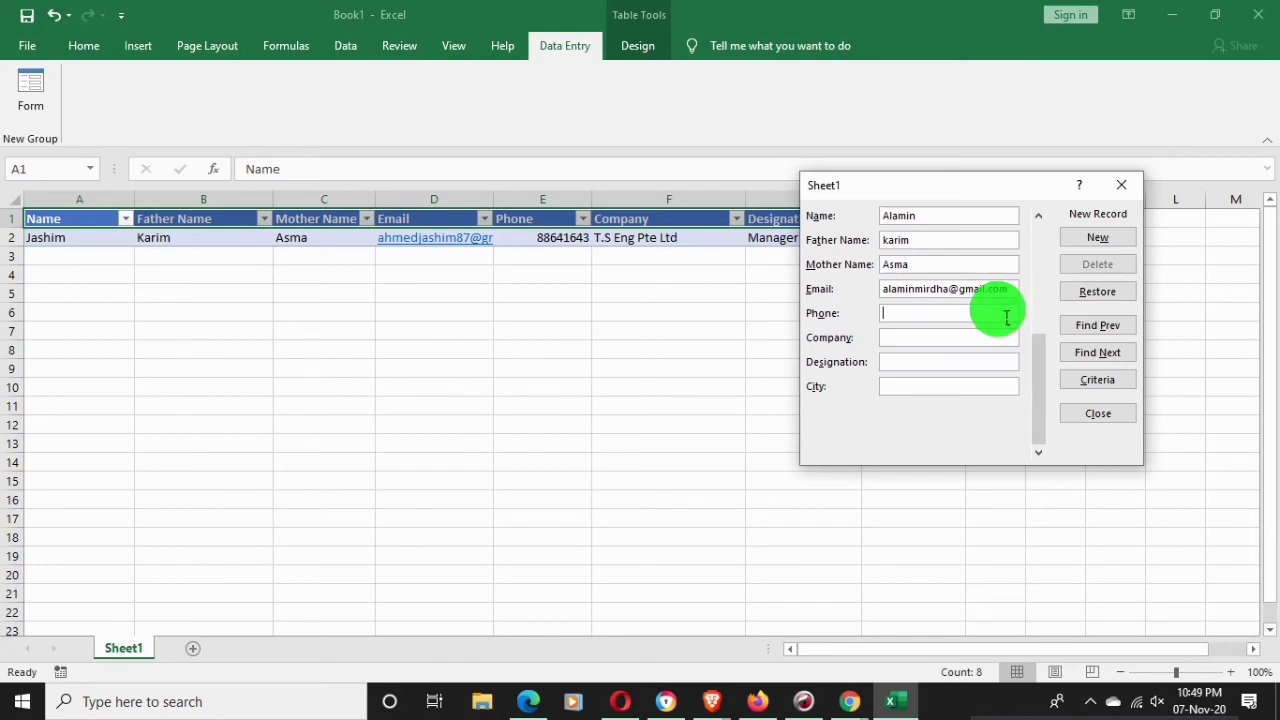
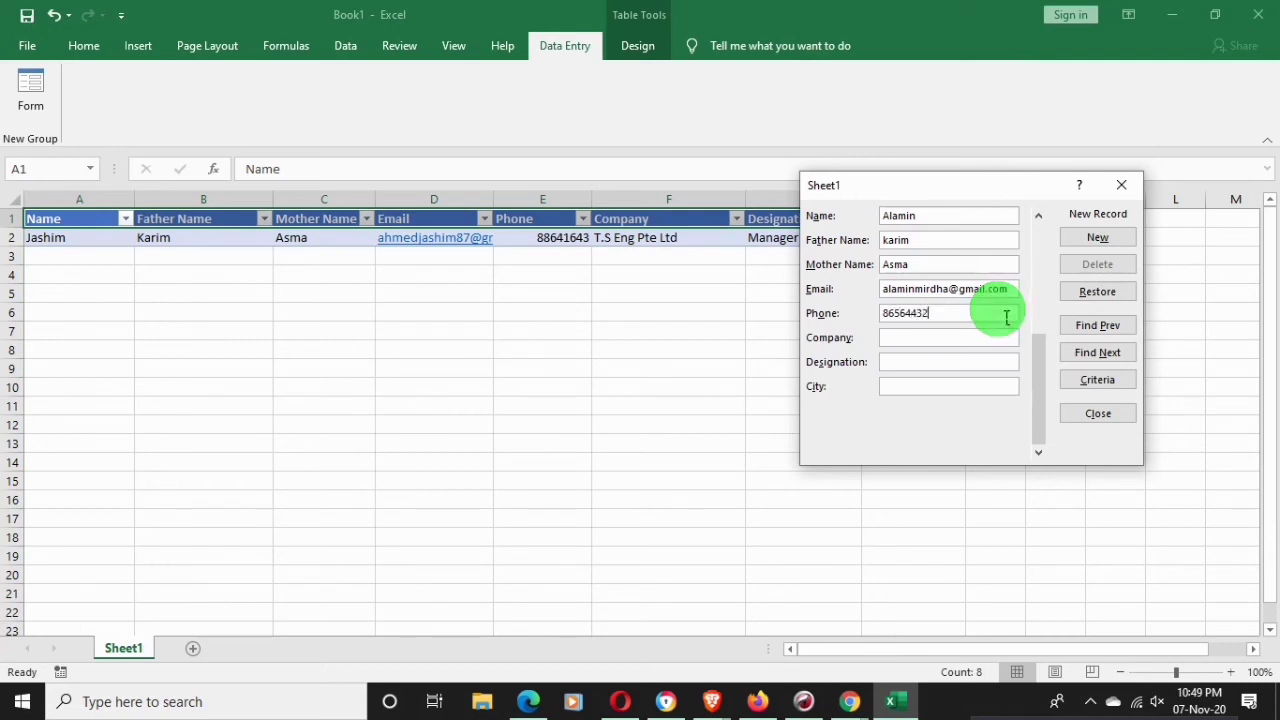
Enter Hup Eng Pte Ltd, Supervisor and Singapore, and add the record as row 3
{"action": "left_click", "coordinate": [946, 337]}
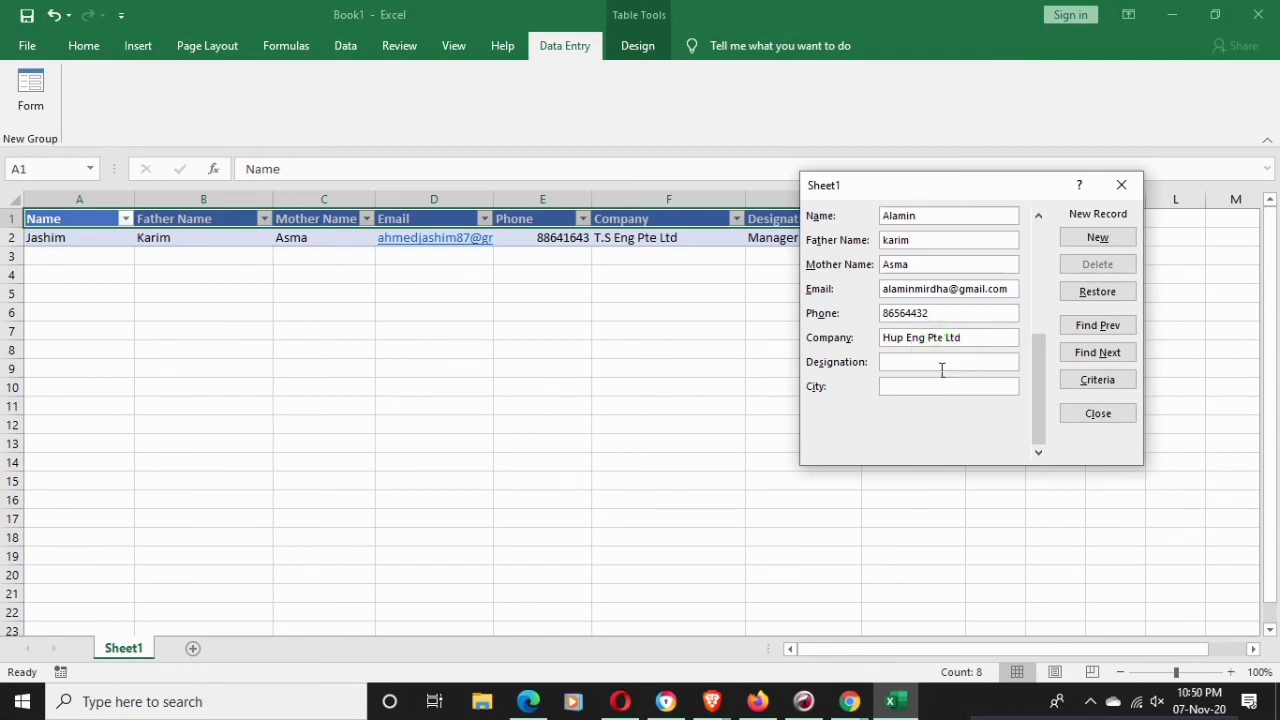
{"action": "type", "text": "S"}
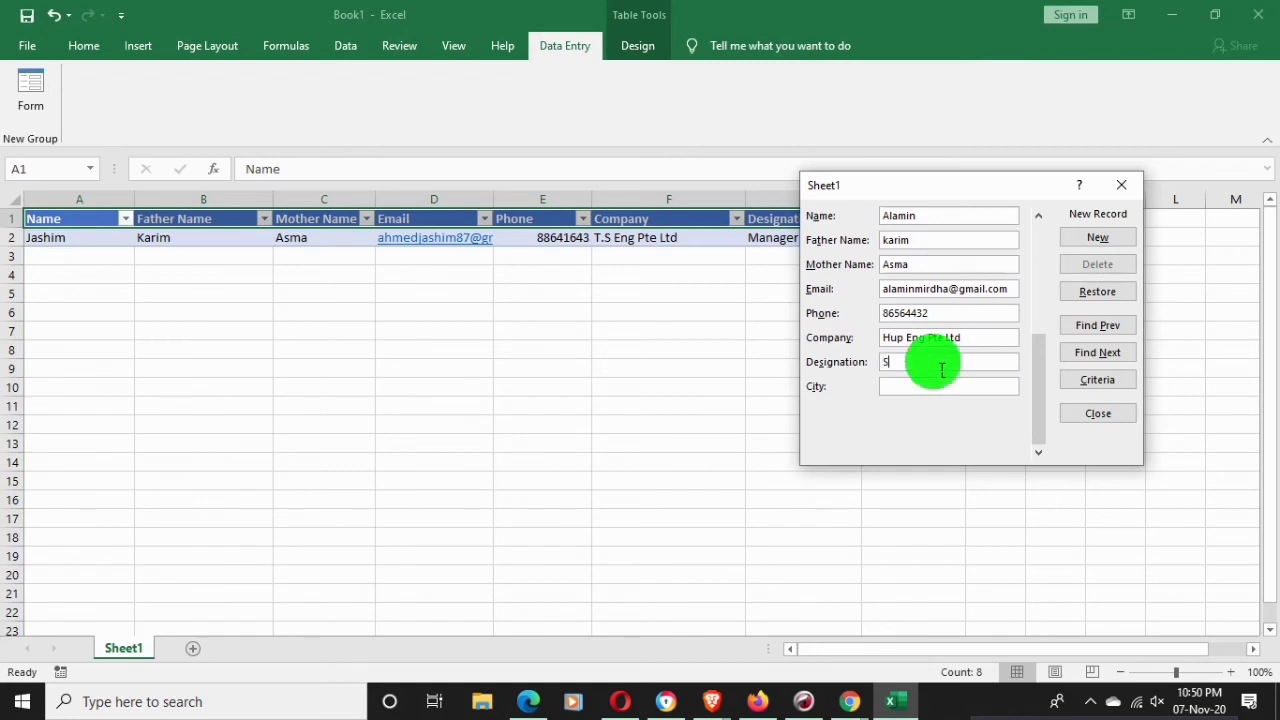
{"action": "type", "text": "upervisor"}
{"action": "left_click", "coordinate": [920, 385]}
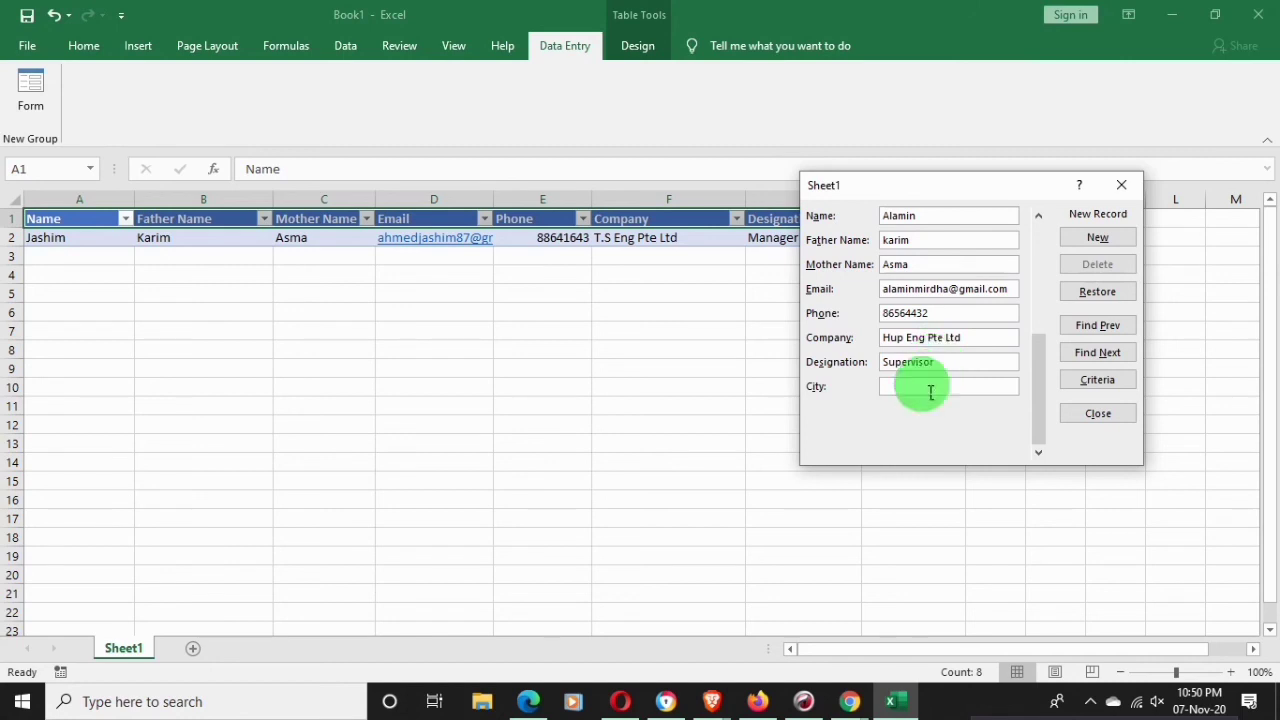
{"action": "type", "text": "S"}
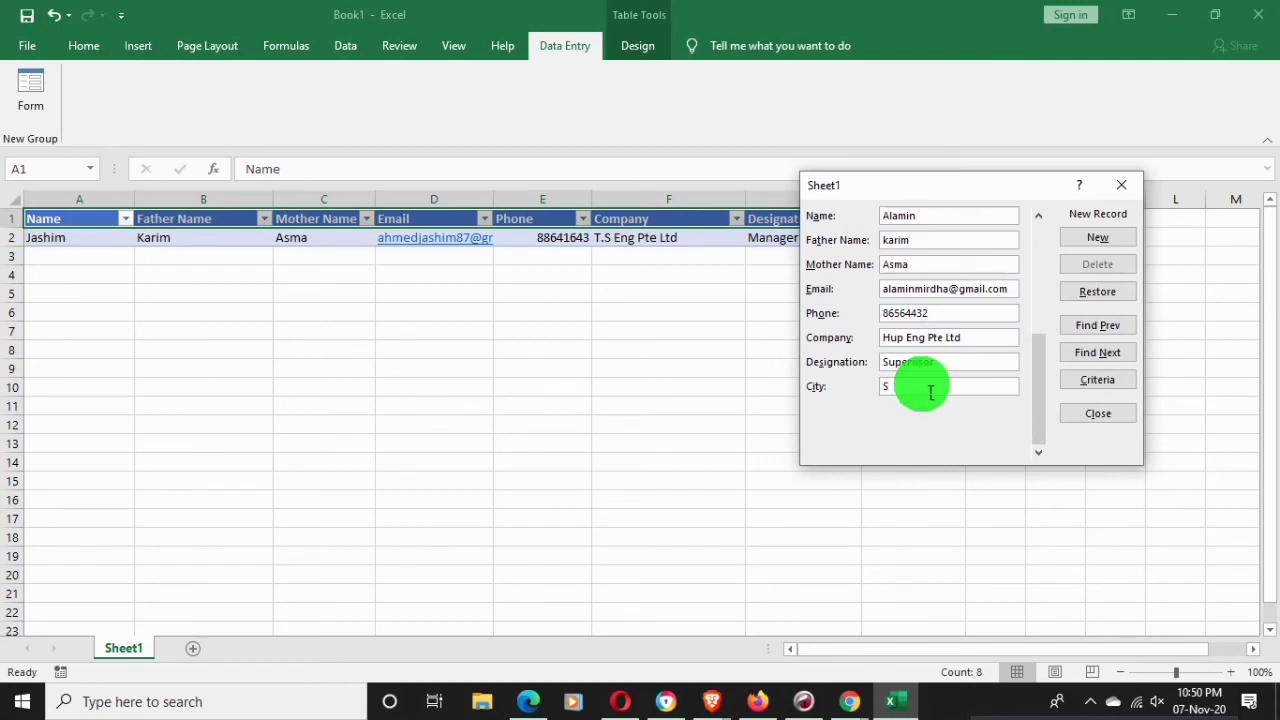
{"action": "type", "text": "ingapo"}
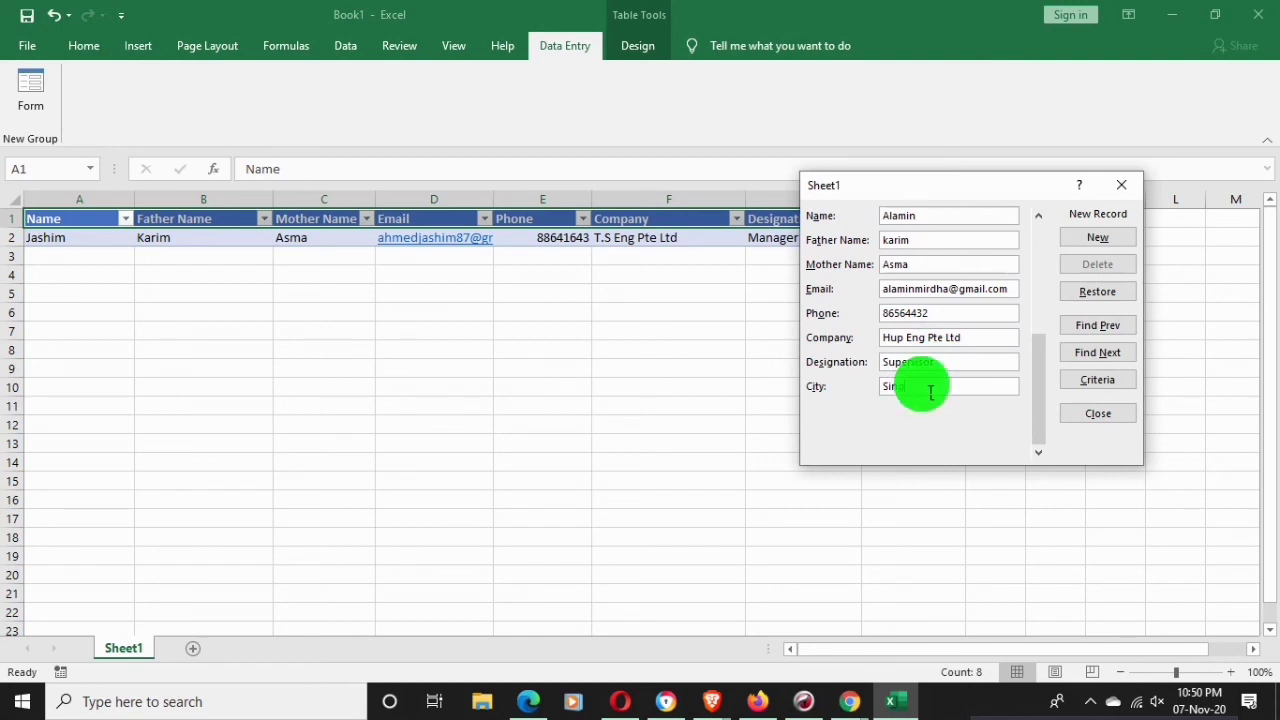
{"action": "type", "text": "re"}
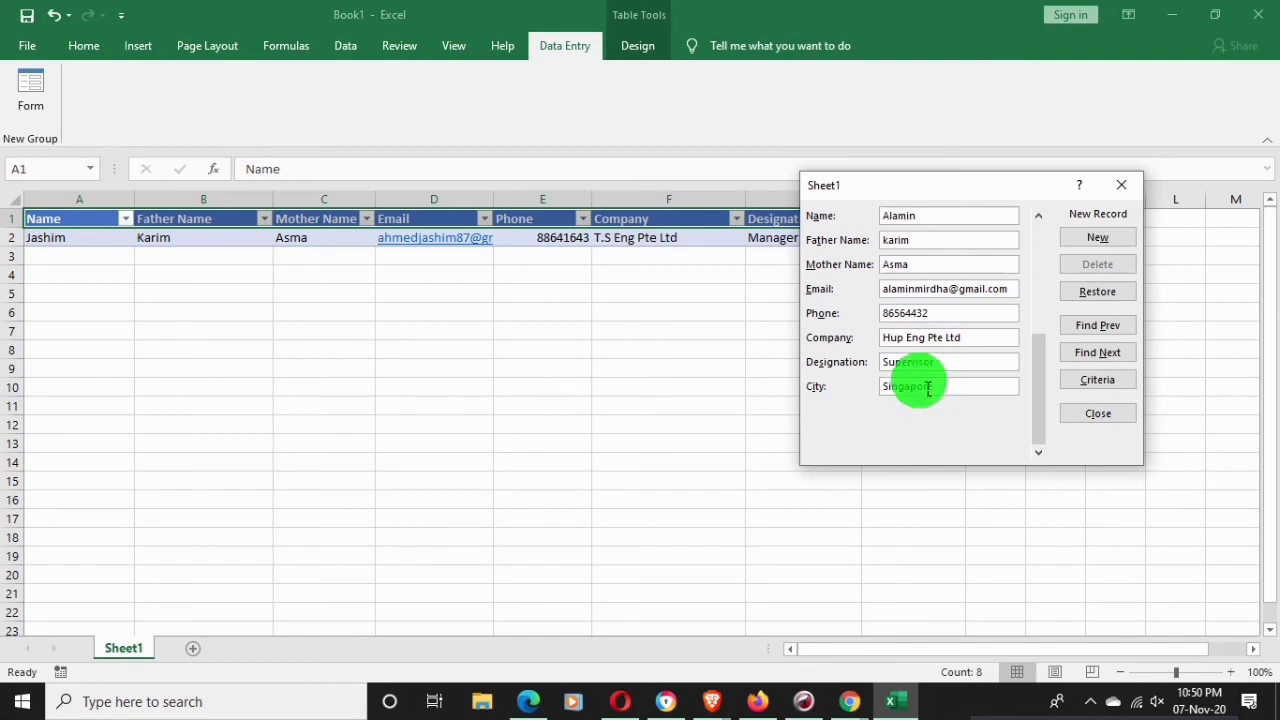
{"action": "left_click", "coordinate": [1110, 238]}
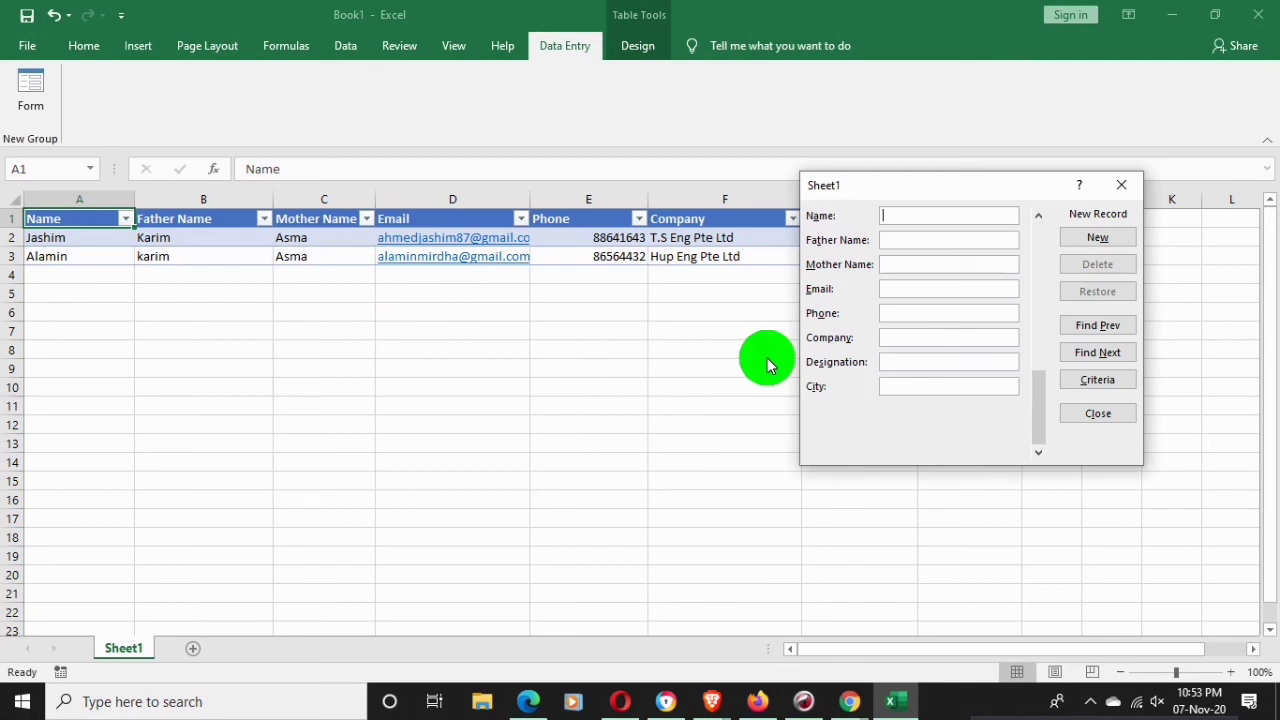
Enter the third contact's name and father's name in the form
{"action": "type", "text": "a"}
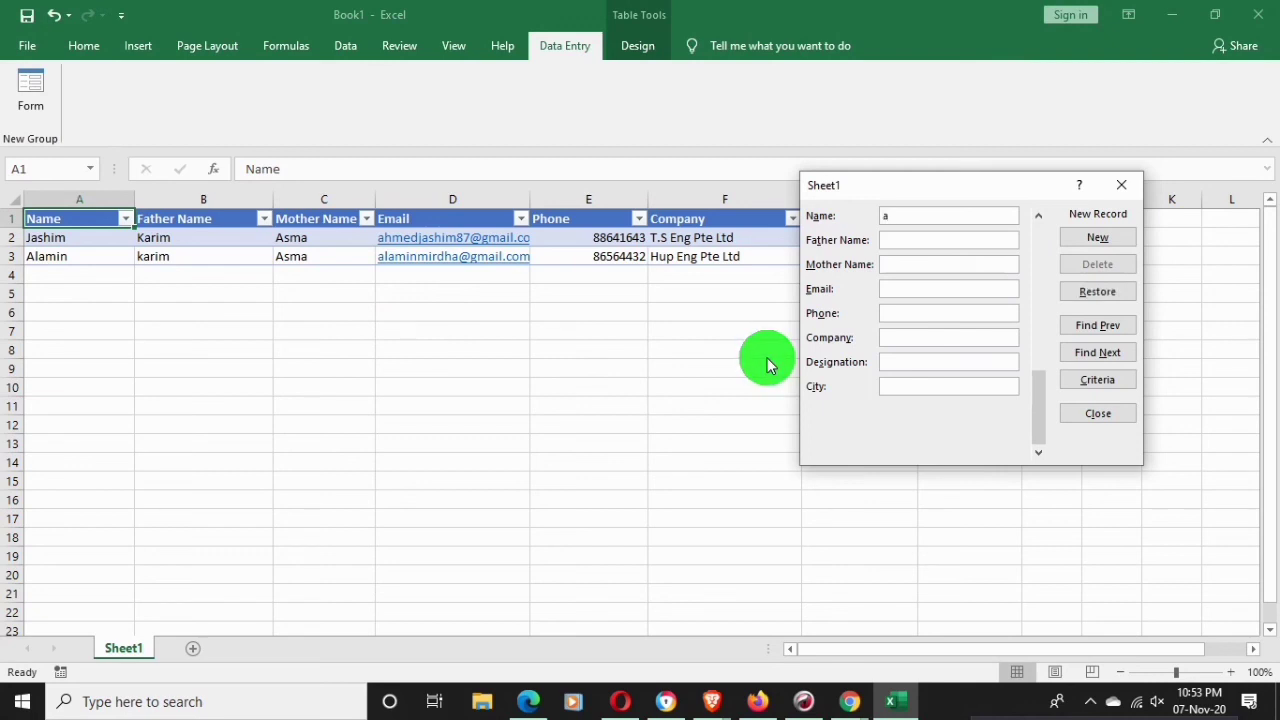
{"action": "key", "text": "BackSpace"}
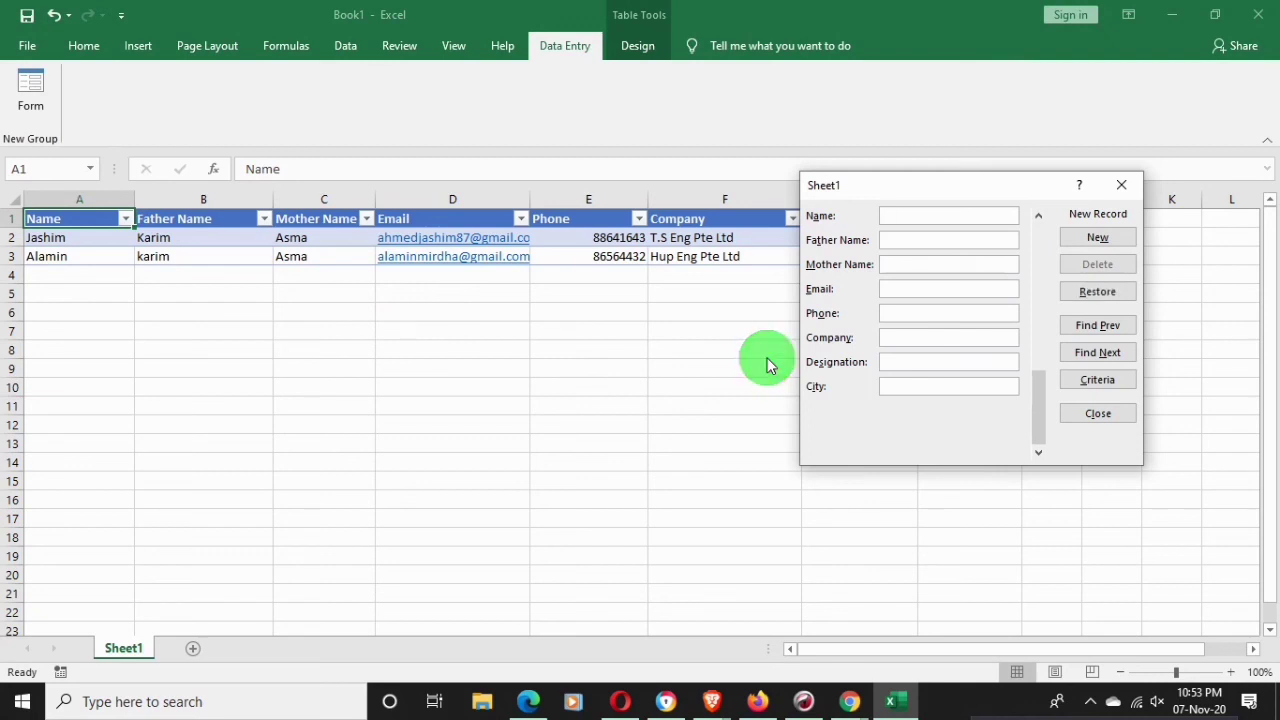
{"action": "type", "text": "A"}
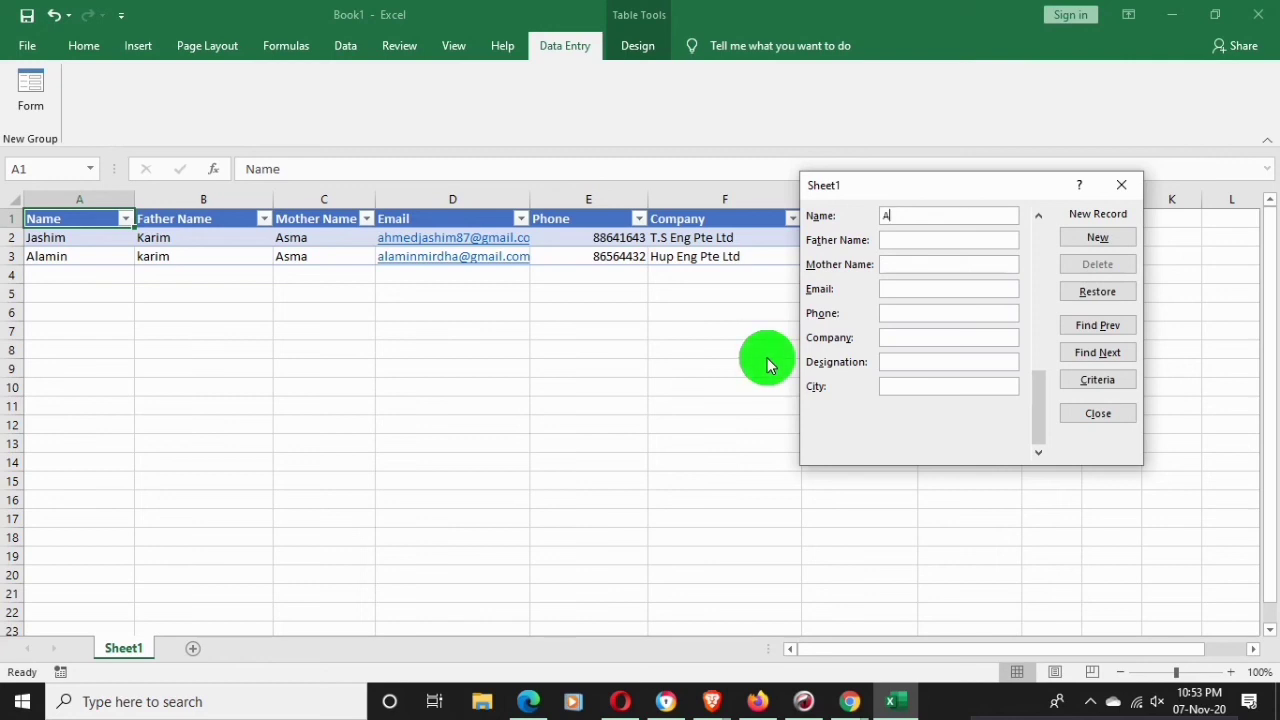
{"action": "type", "text": "sla"}
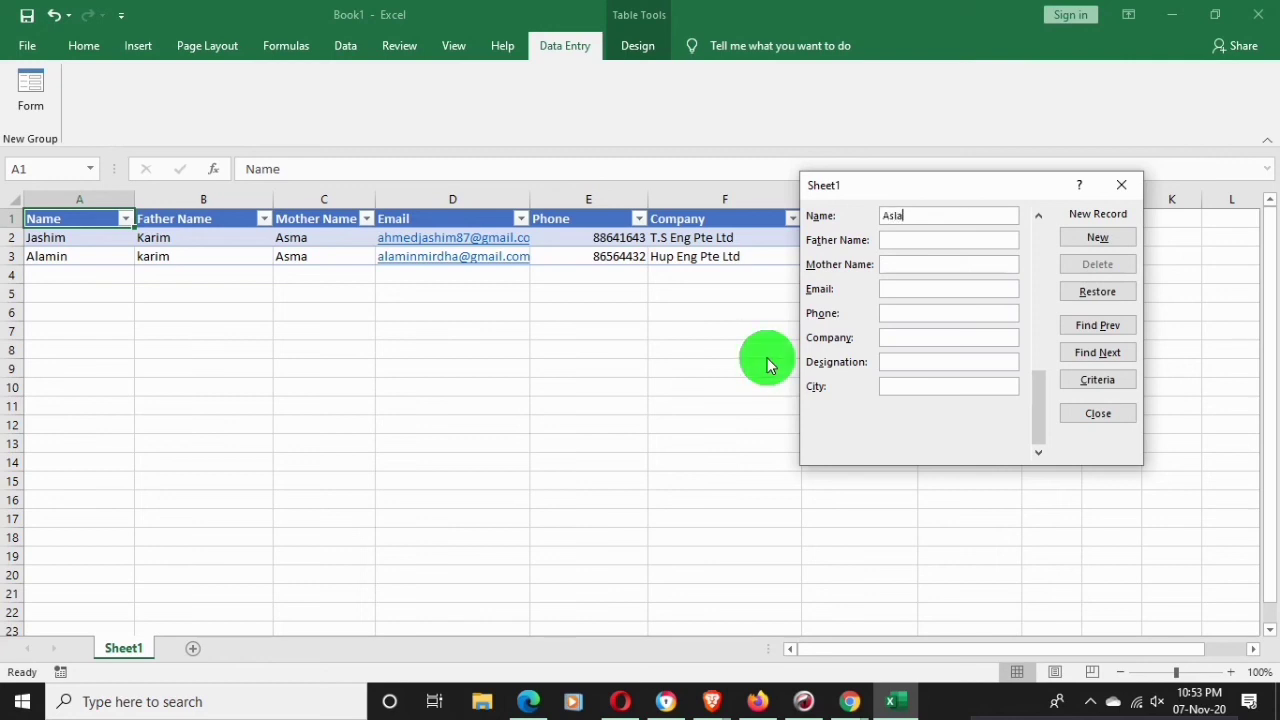
{"action": "type", "text": "m"}
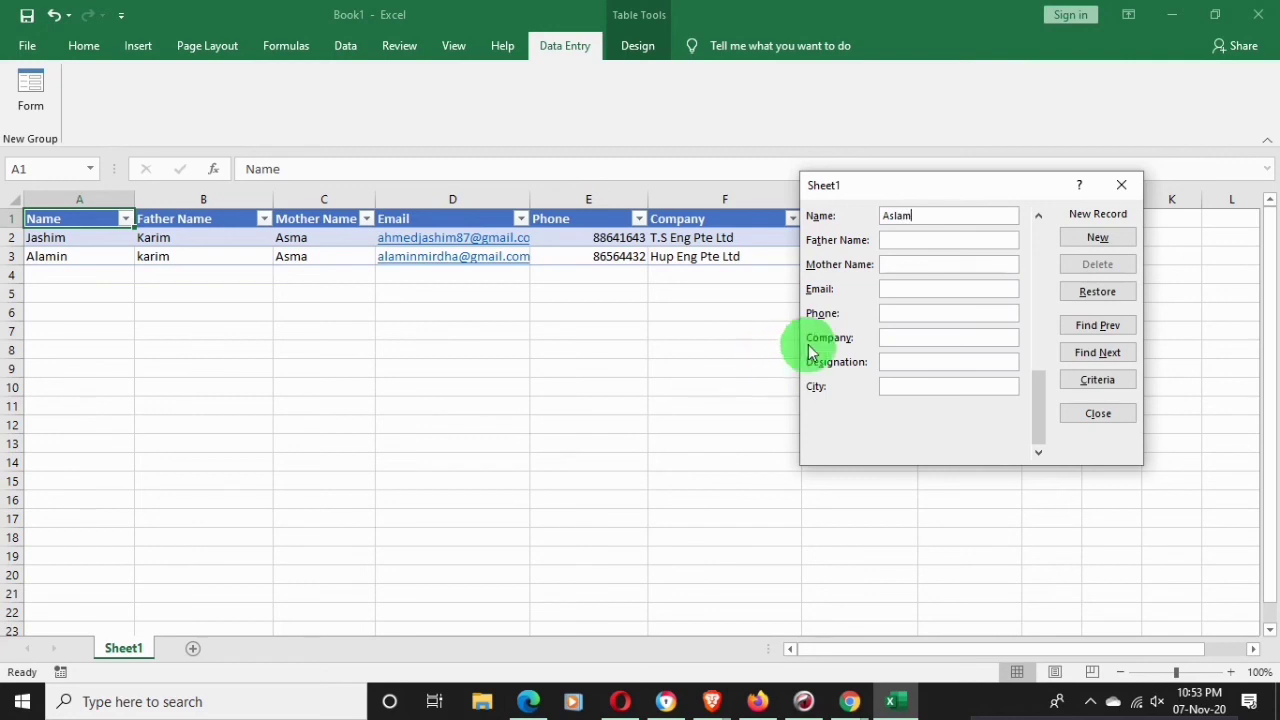
{"action": "left_click", "coordinate": [912, 240]}
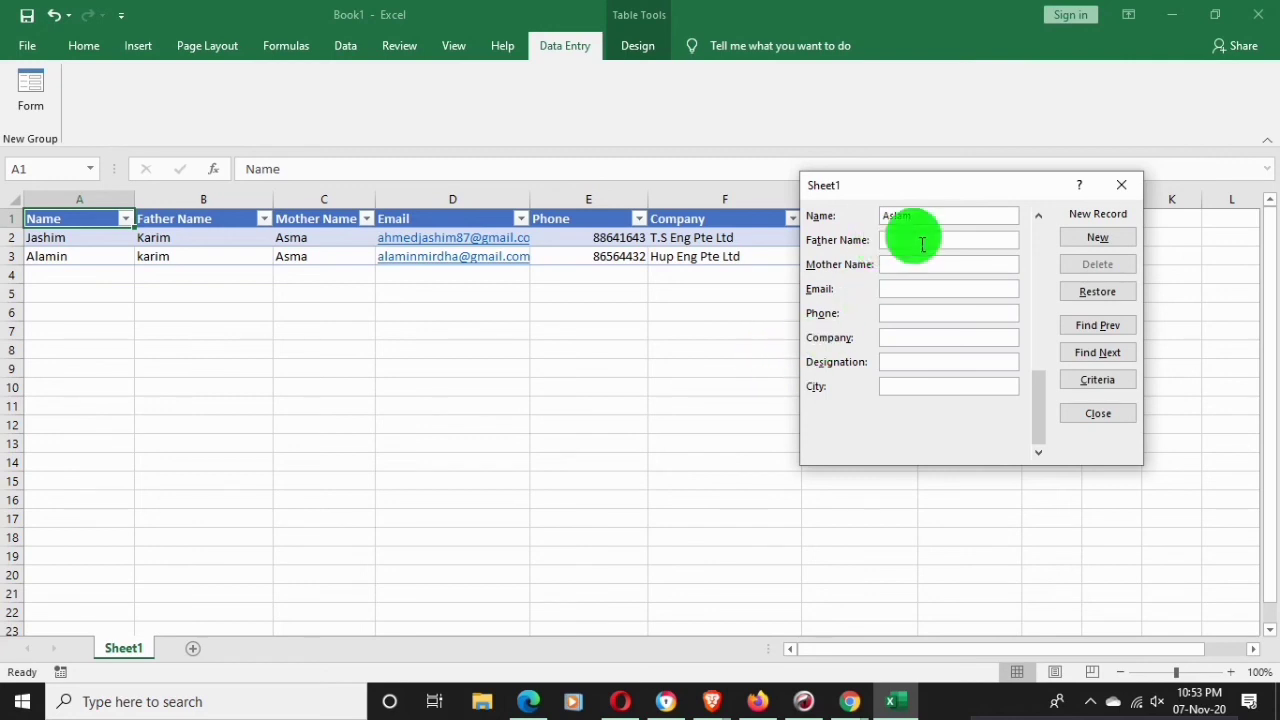
{"action": "type", "text": "Ka"}
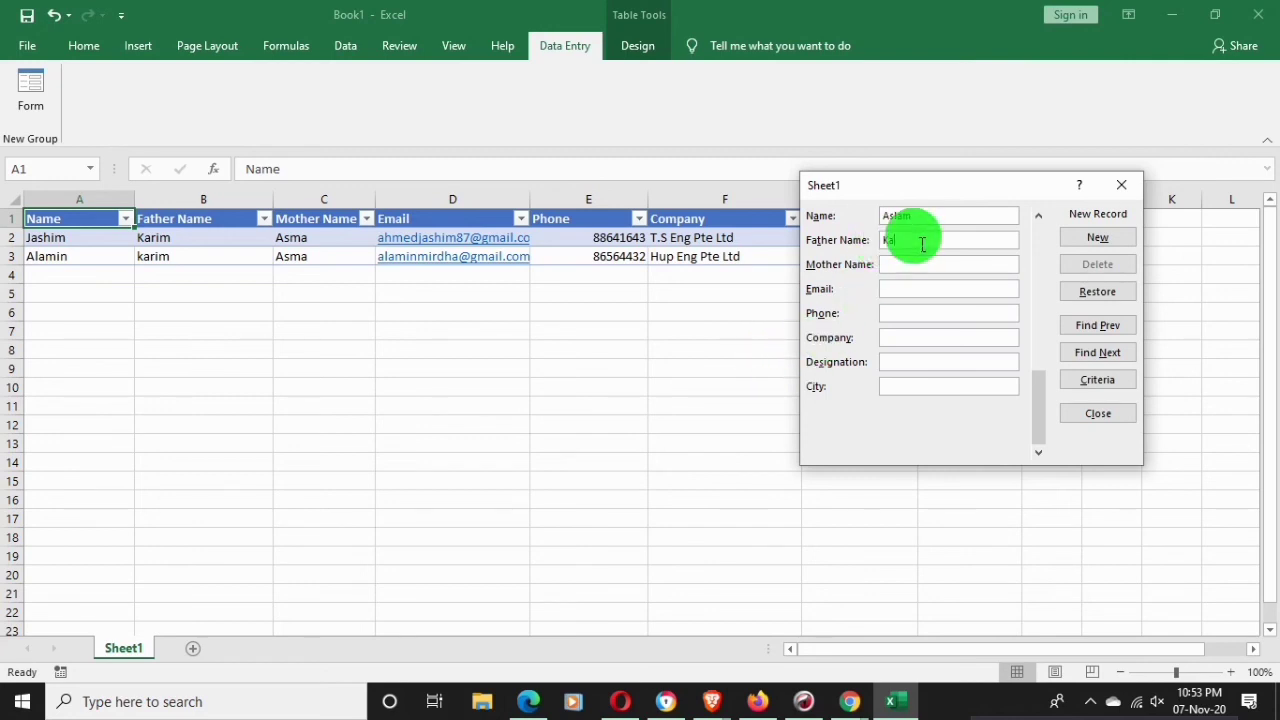
{"action": "type", "text": ";la"}
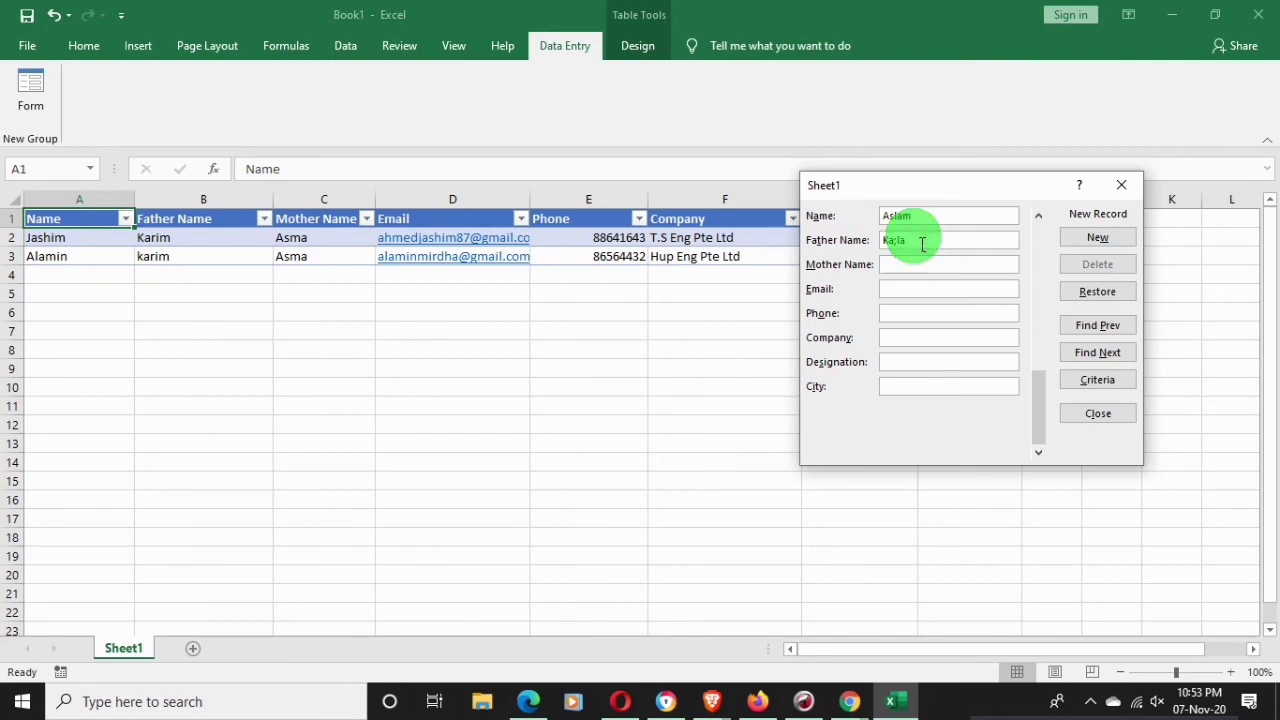
{"action": "key", "text": "BackSpace"}
{"action": "key", "text": "BackSpace"}
{"action": "key", "text": "BackSpace"}
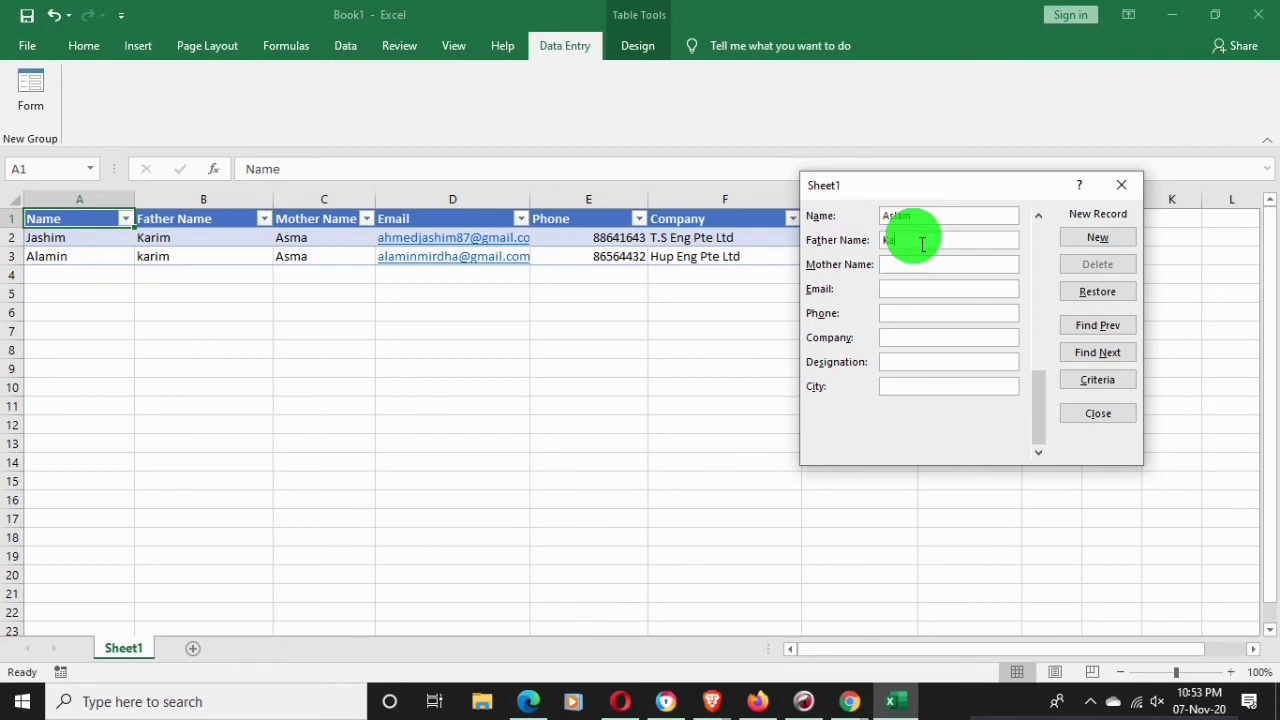
{"action": "type", "text": "lam"}
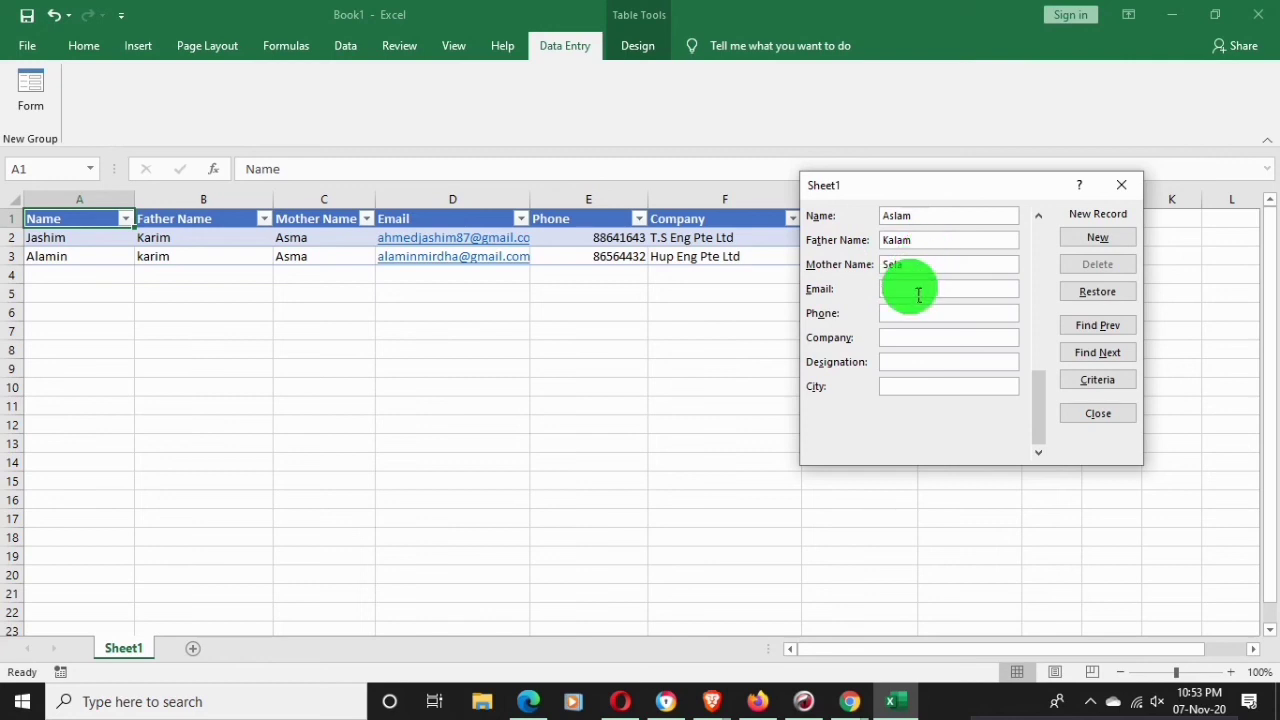
Fill in e-mail, phone, company and Forman designation, then add the record as row 4
{"action": "left_click", "coordinate": [918, 294]}
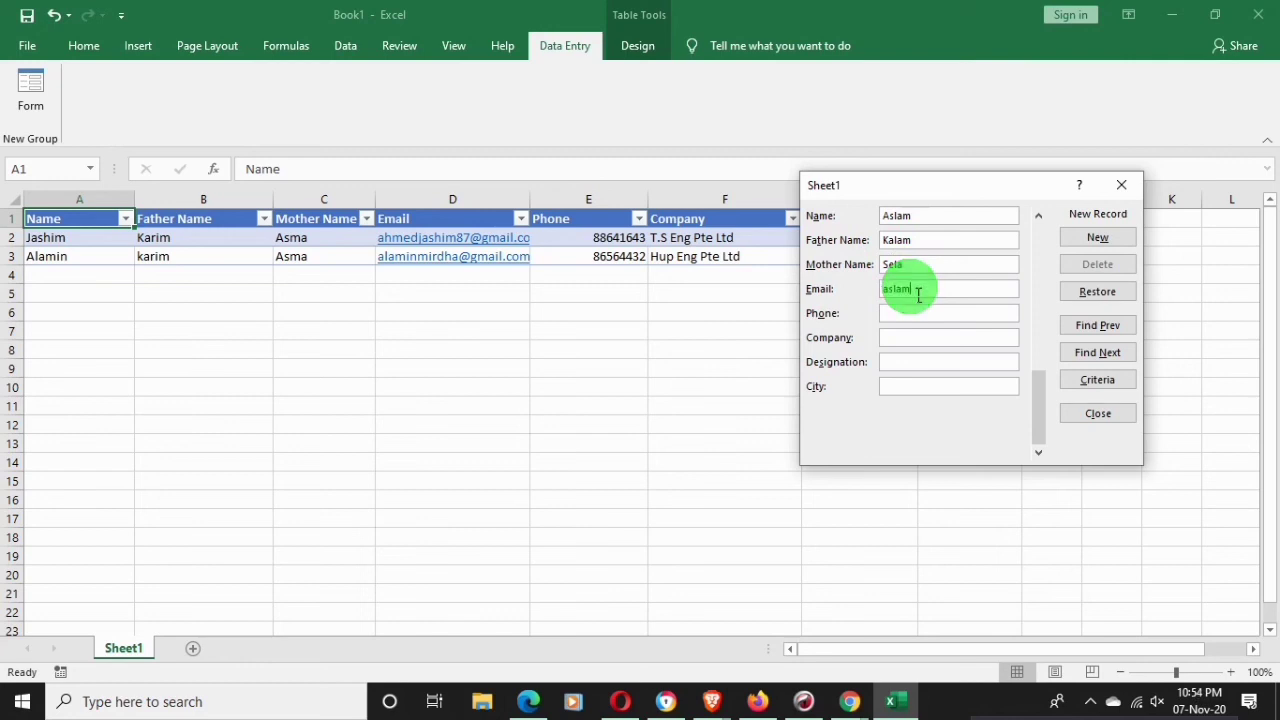
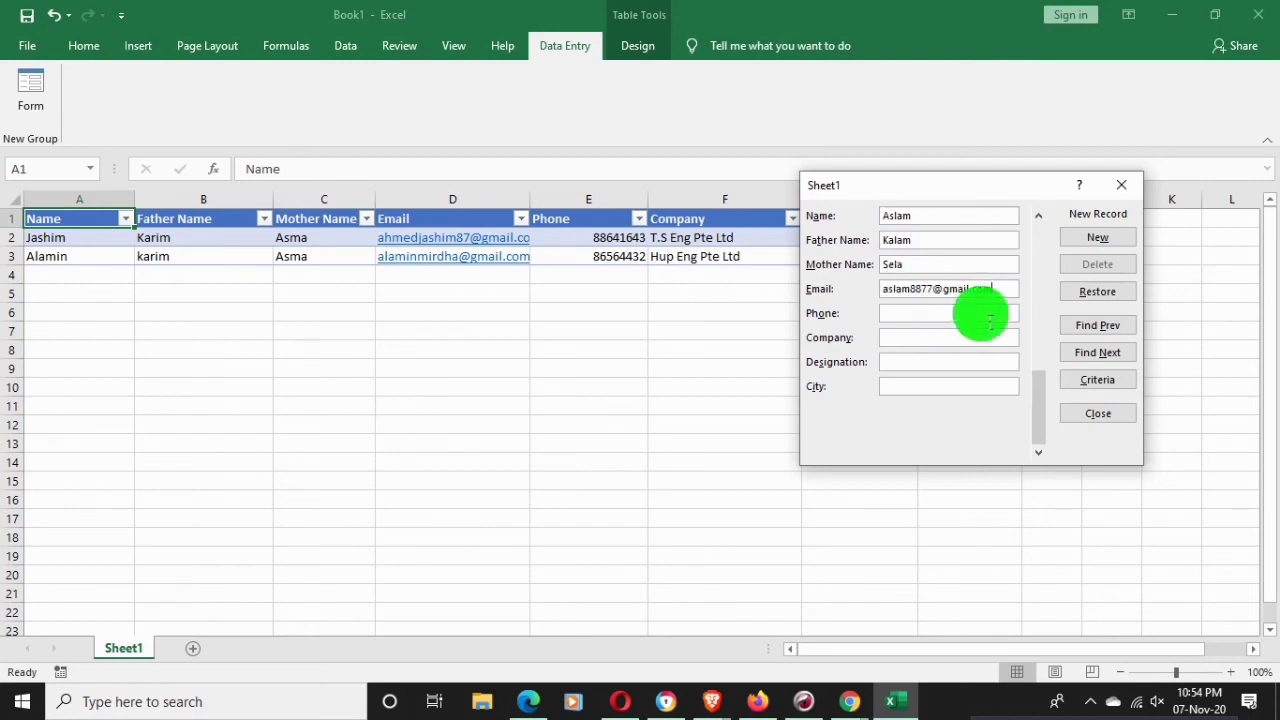
{"action": "left_click", "coordinate": [990, 320]}
{"action": "type", "text": "99"}
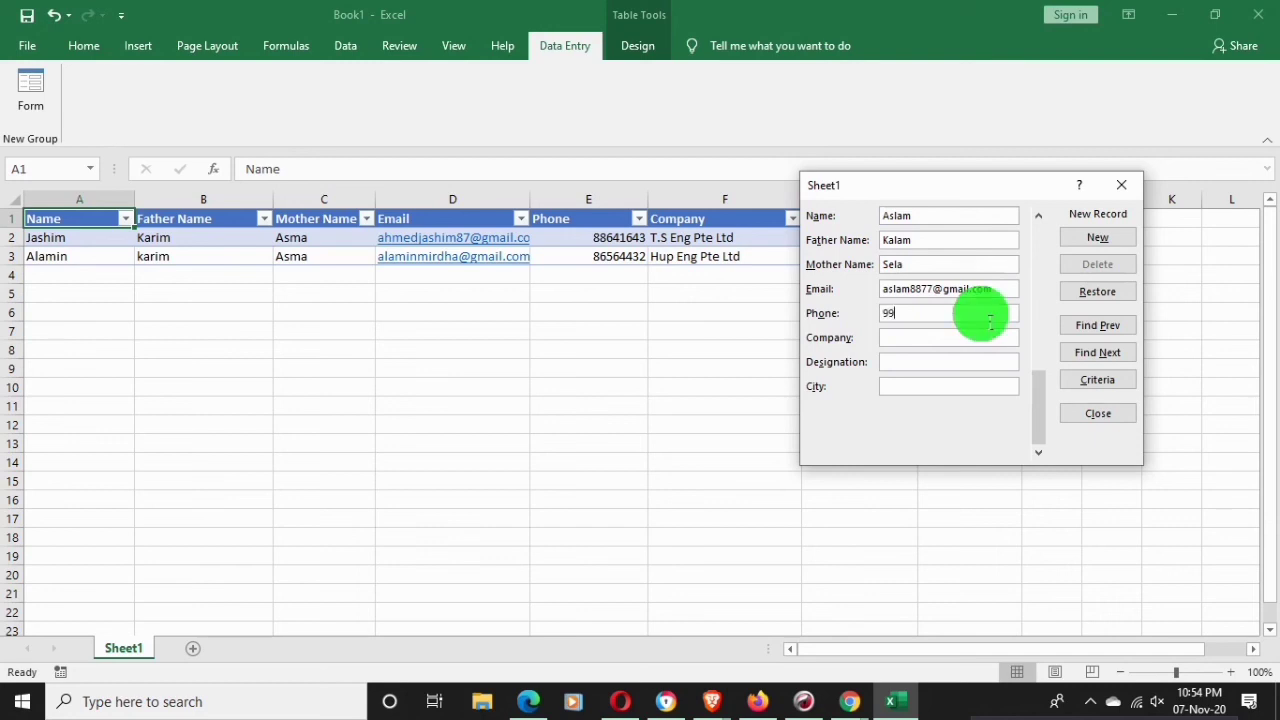
{"action": "type", "text": "887654"}
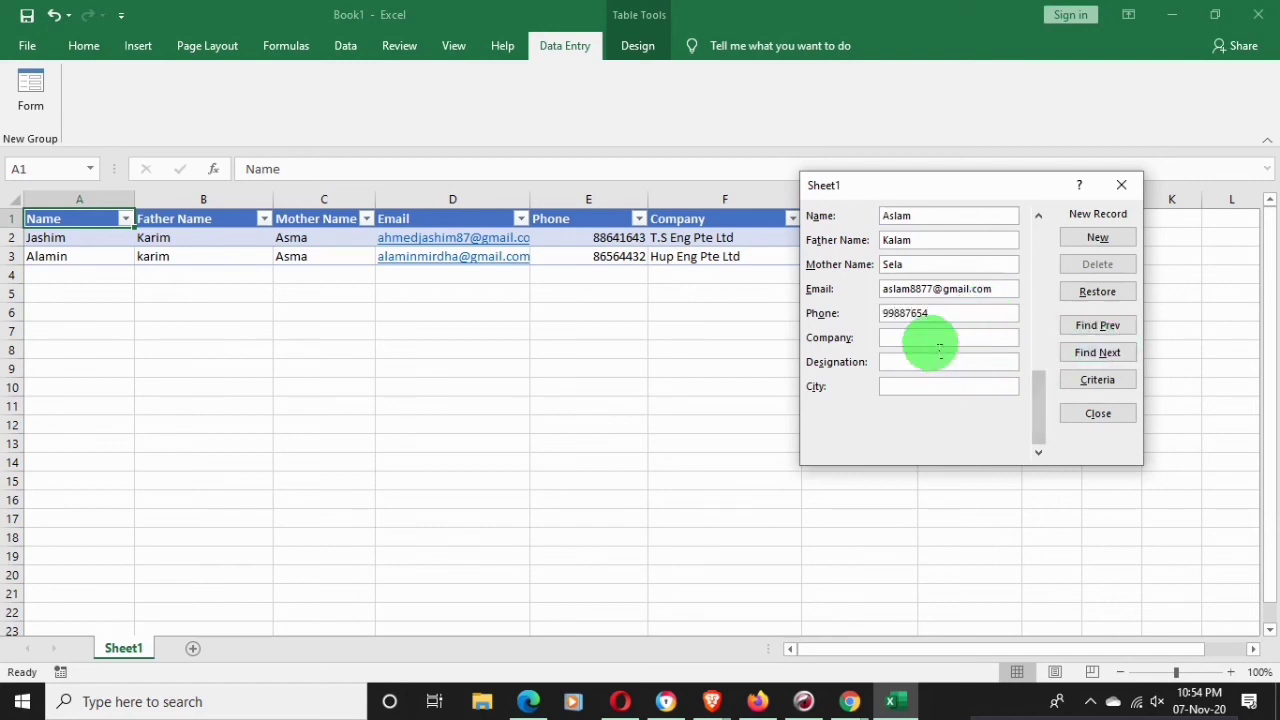
{"action": "left_click", "coordinate": [936, 342]}
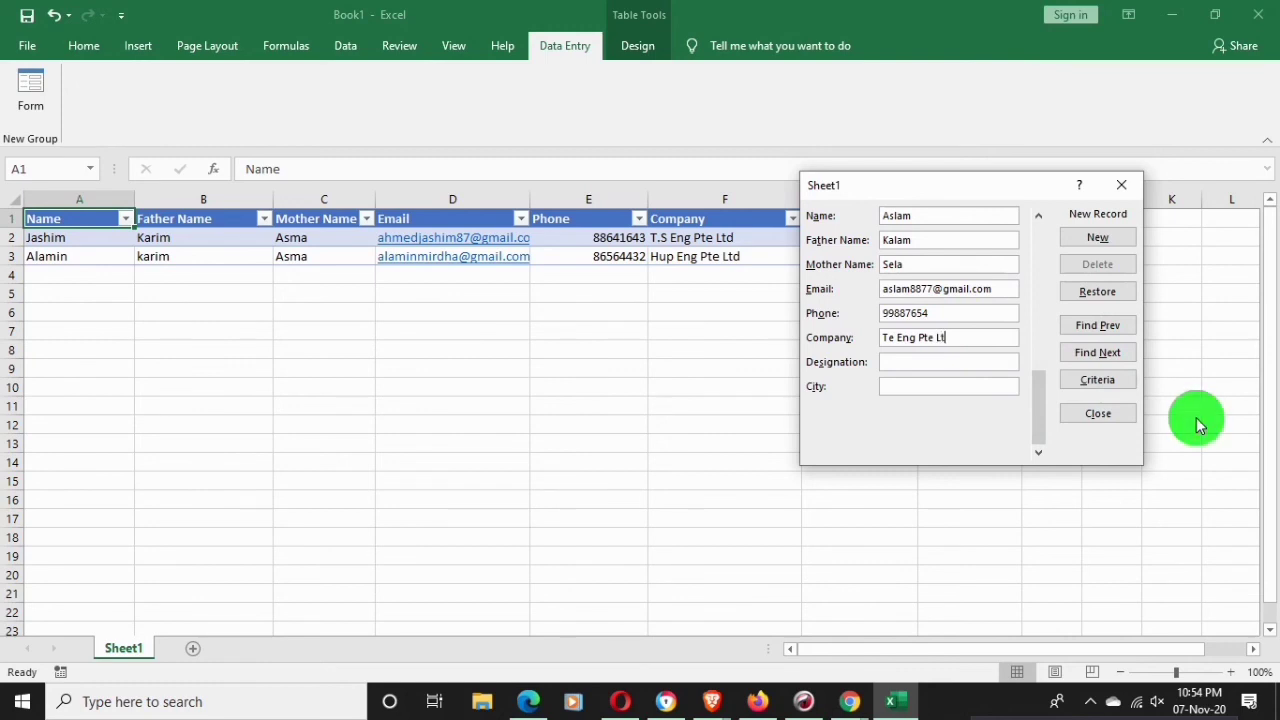
{"action": "left_click", "coordinate": [897, 366]}
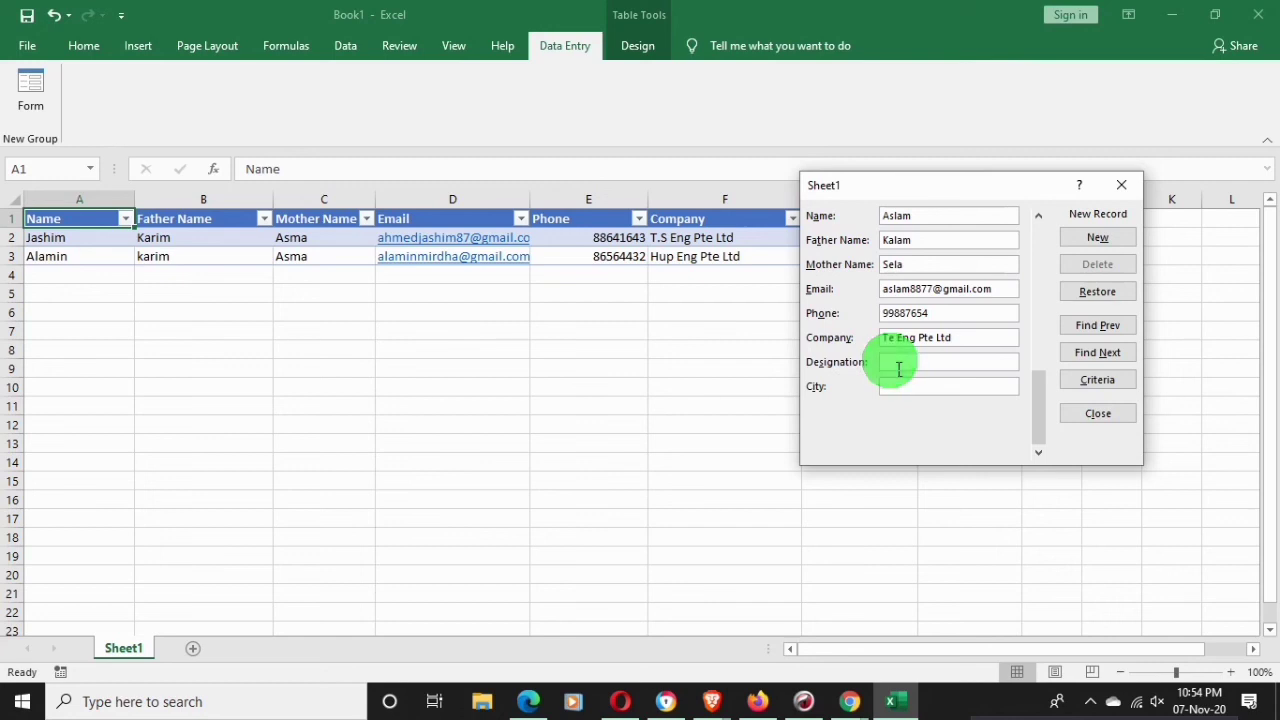
{"action": "type", "text": "F"}
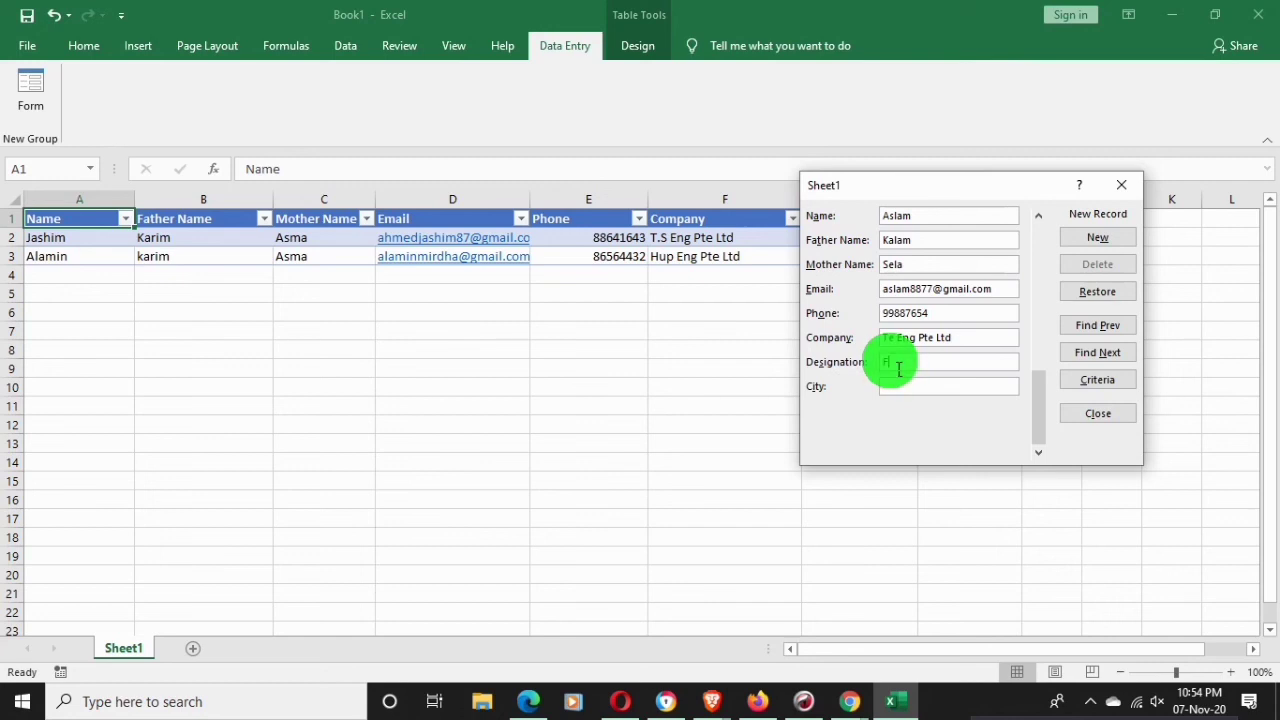
{"action": "type", "text": "orman"}
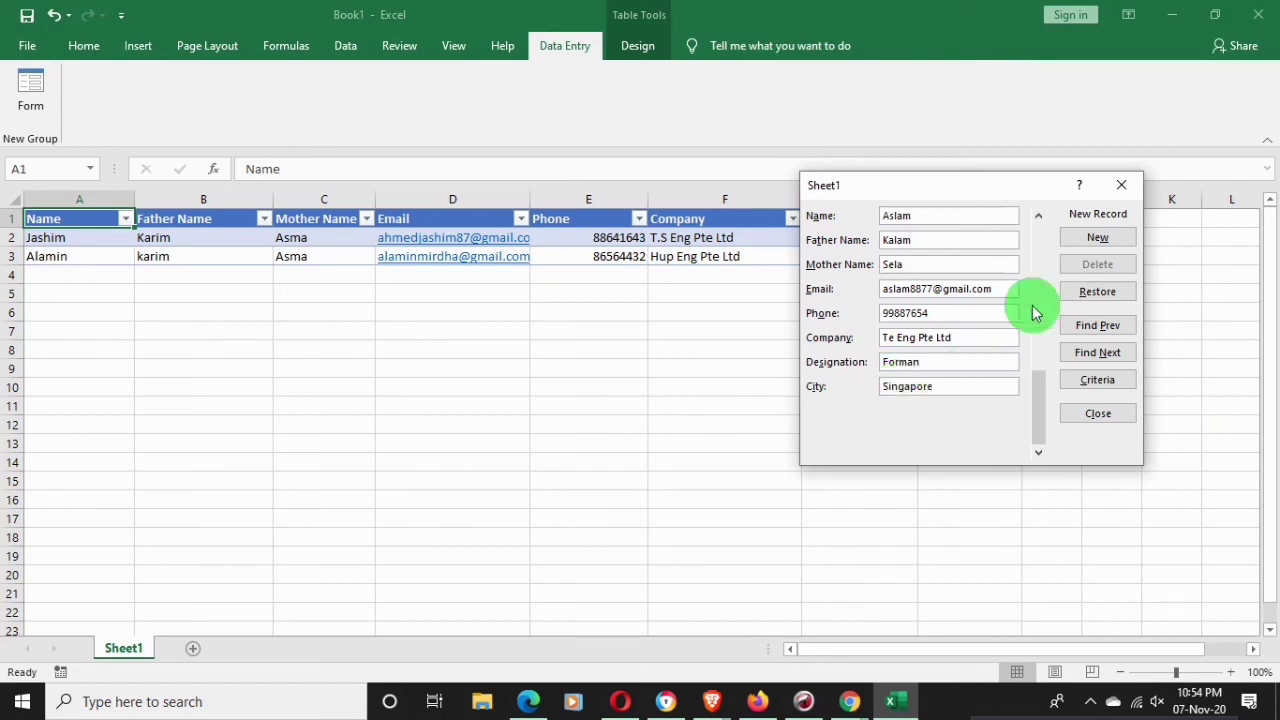
{"action": "left_click", "coordinate": [1097, 237]}
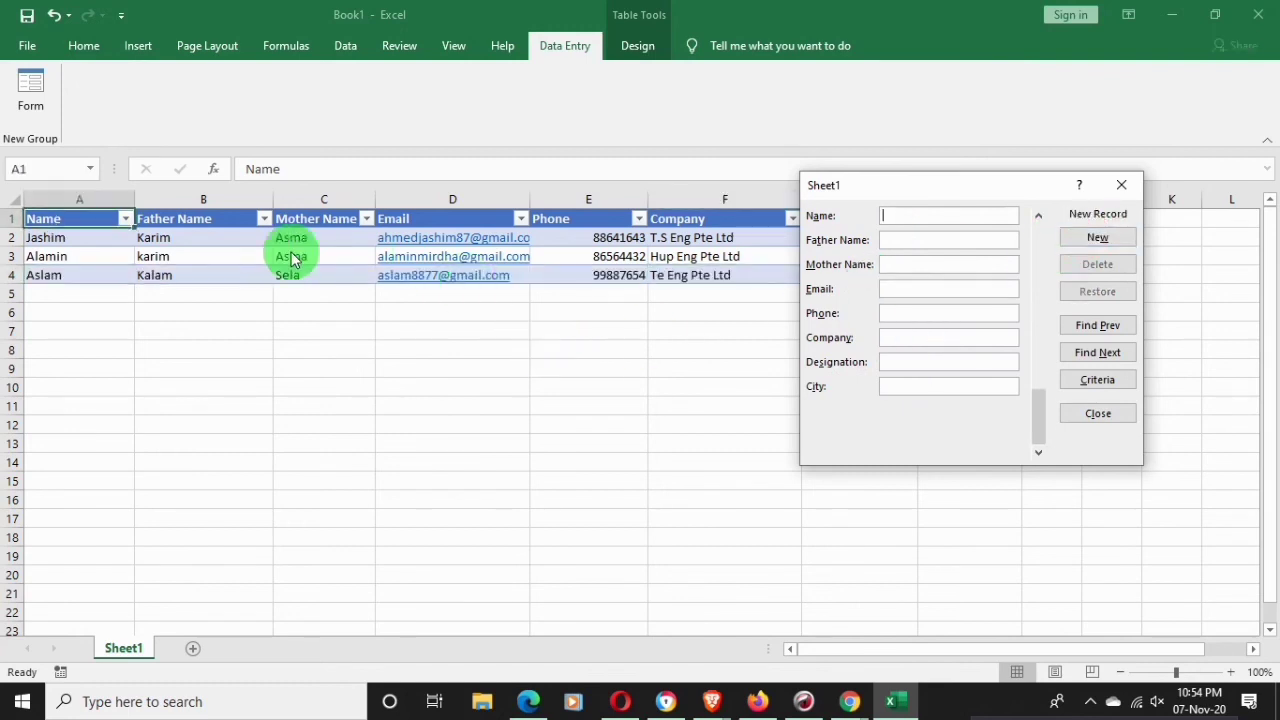